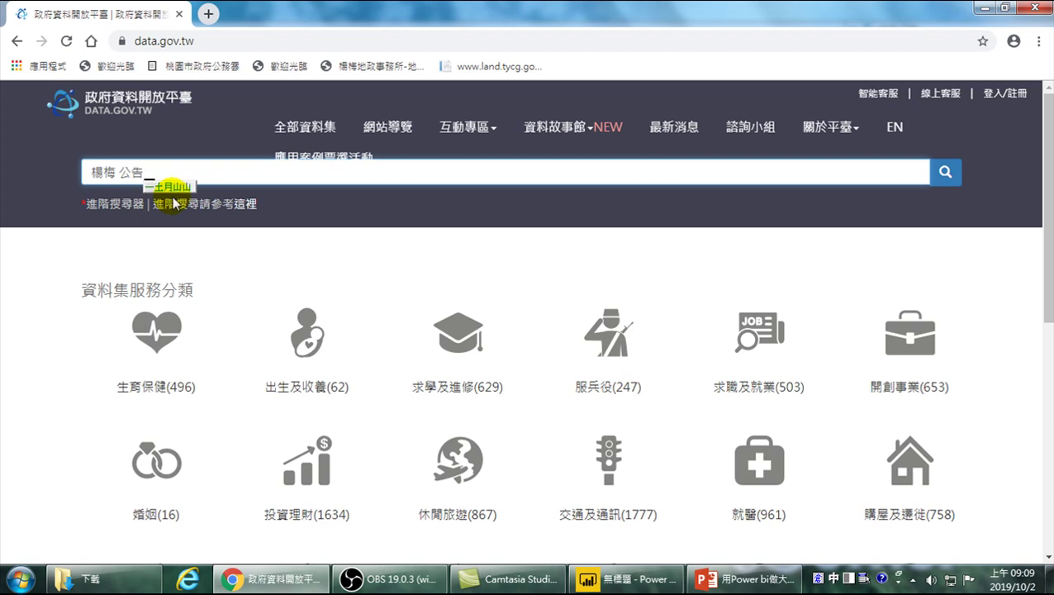
Step: Search the open data platform for "楊梅 公告現值" and open the dataset 105年桃園市楊梅區土地公告現值及公告地價
text(值)
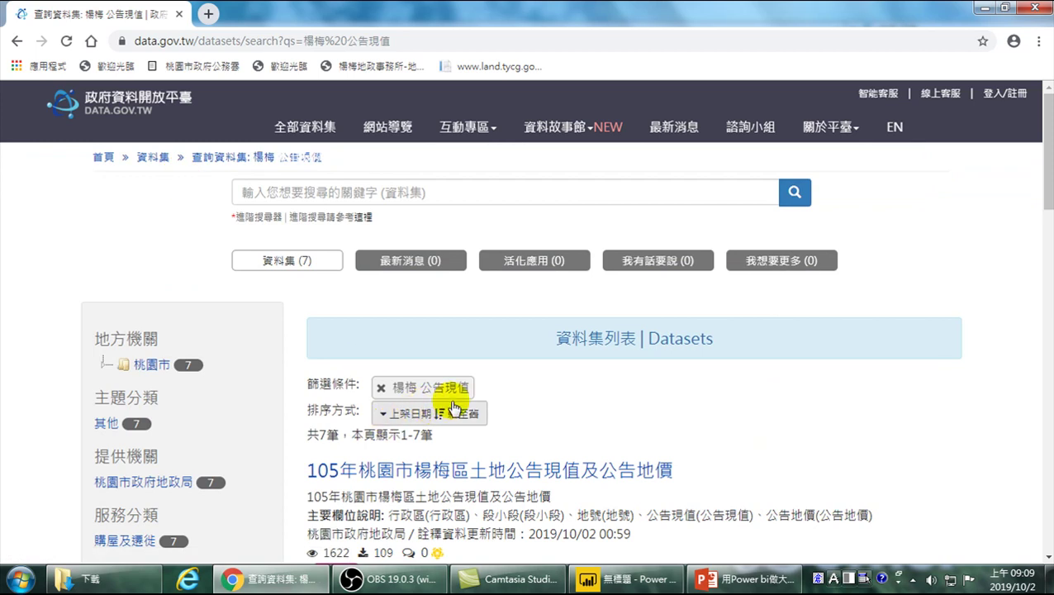
scroll(453, 408, down, 3)
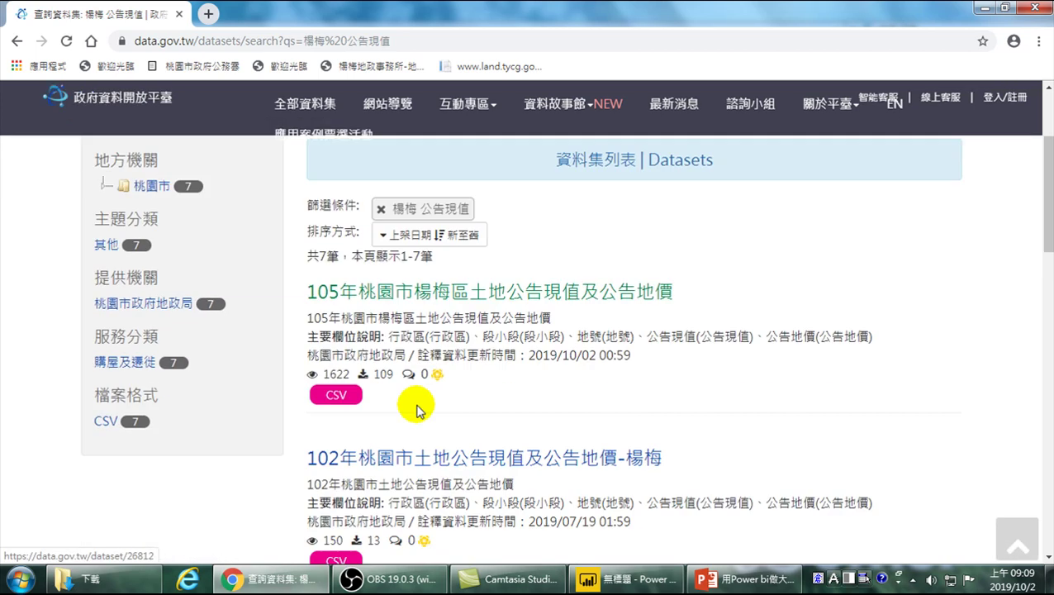
scroll(417, 409, down, 1)
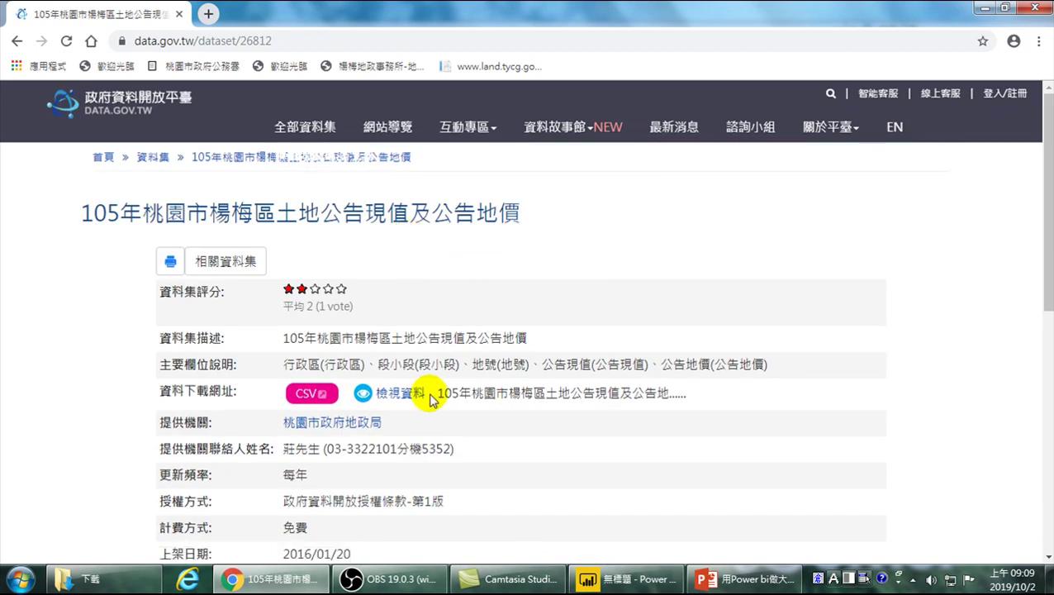
Step: Try downloading the 105年 Yangmei CSV from its resource details into the 下載 folder, then return to the search results
scroll(450, 389, down, 1)
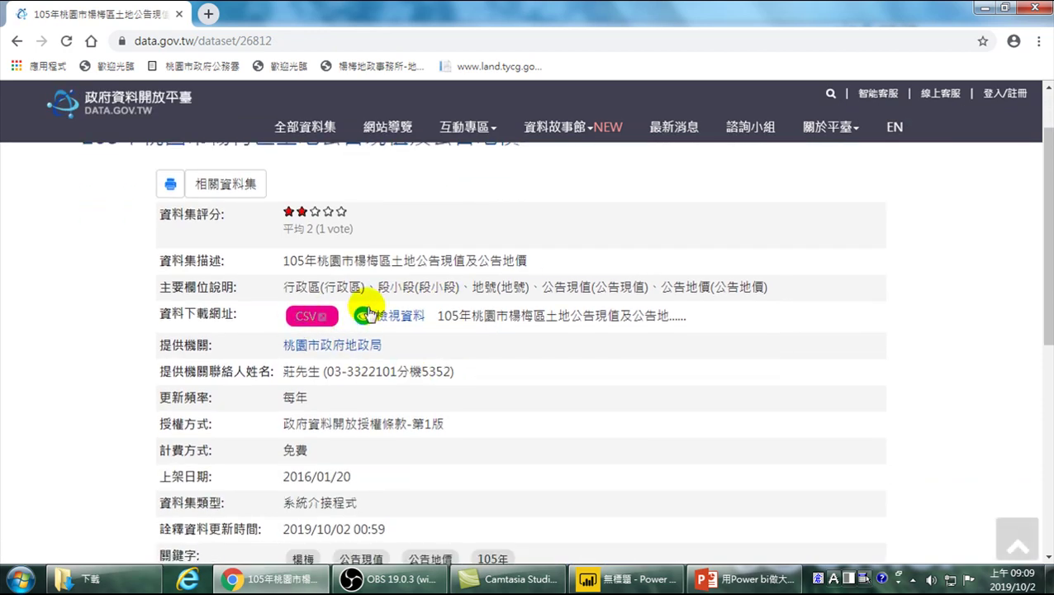
drag(172, 314, 221, 314)
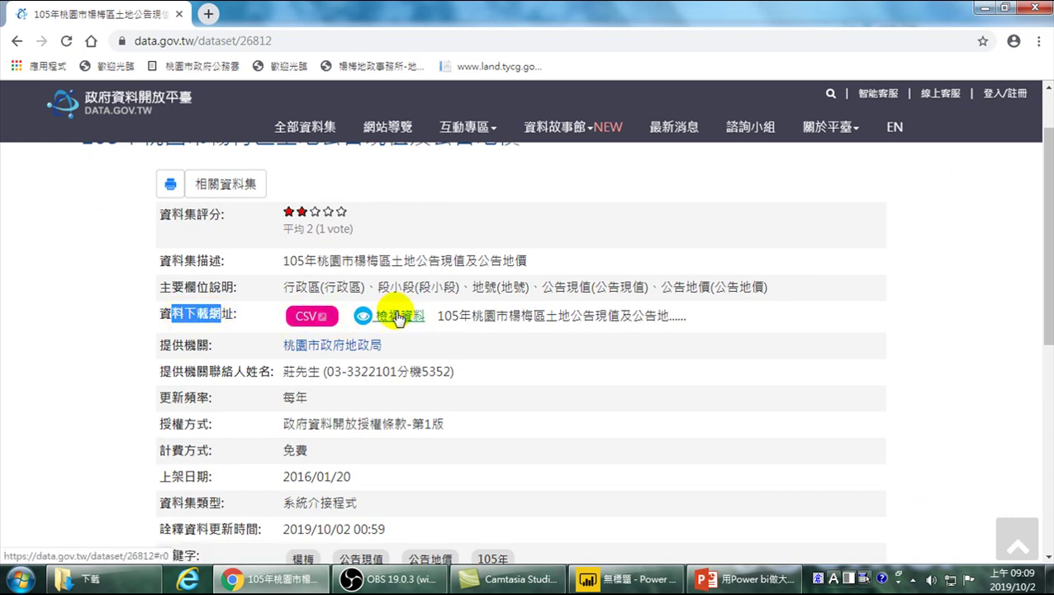
click(398, 317)
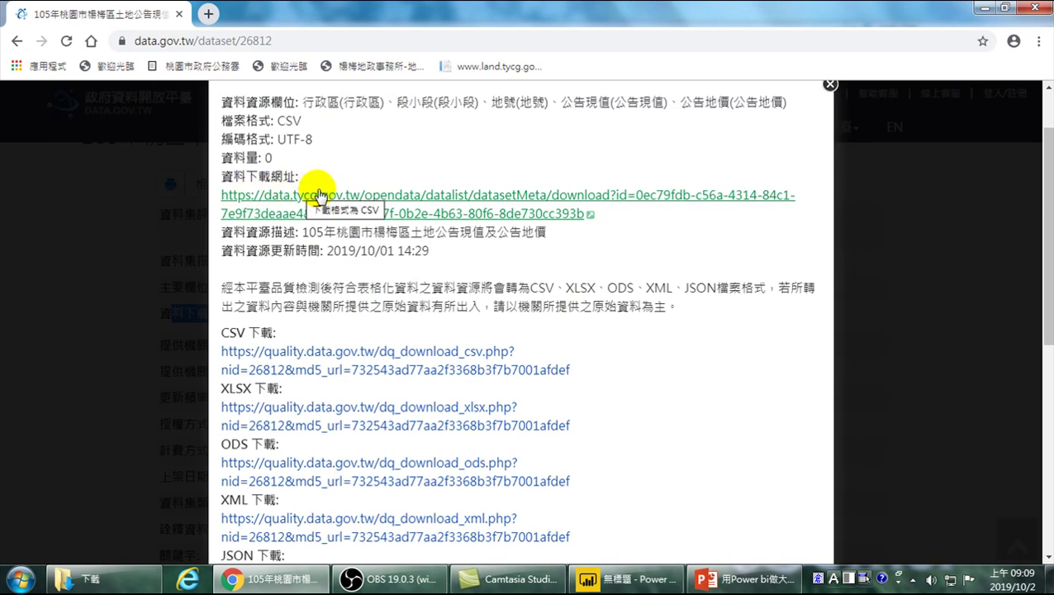
click(376, 198)
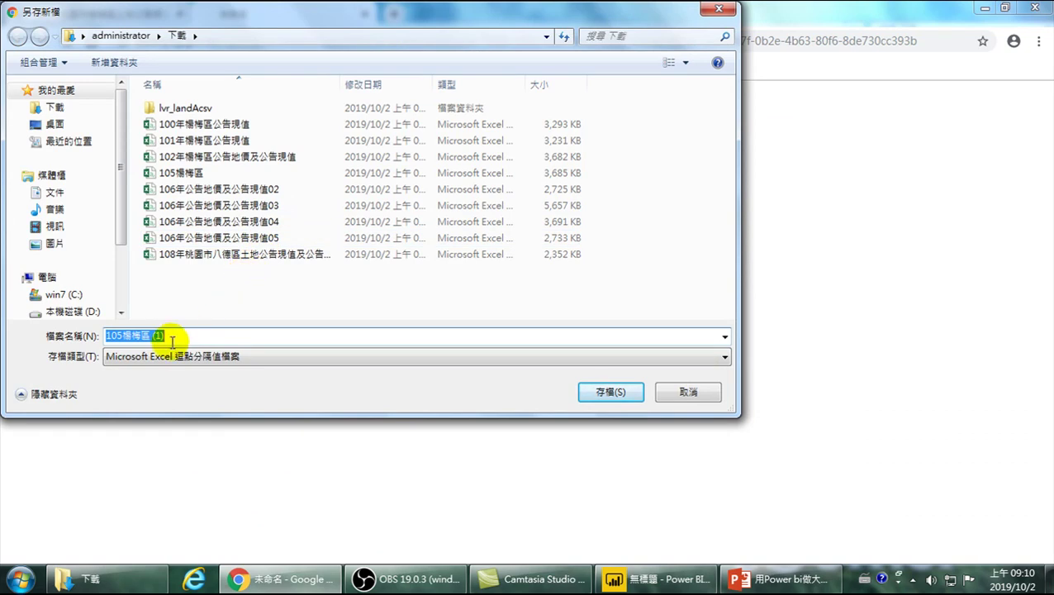
click(51, 108)
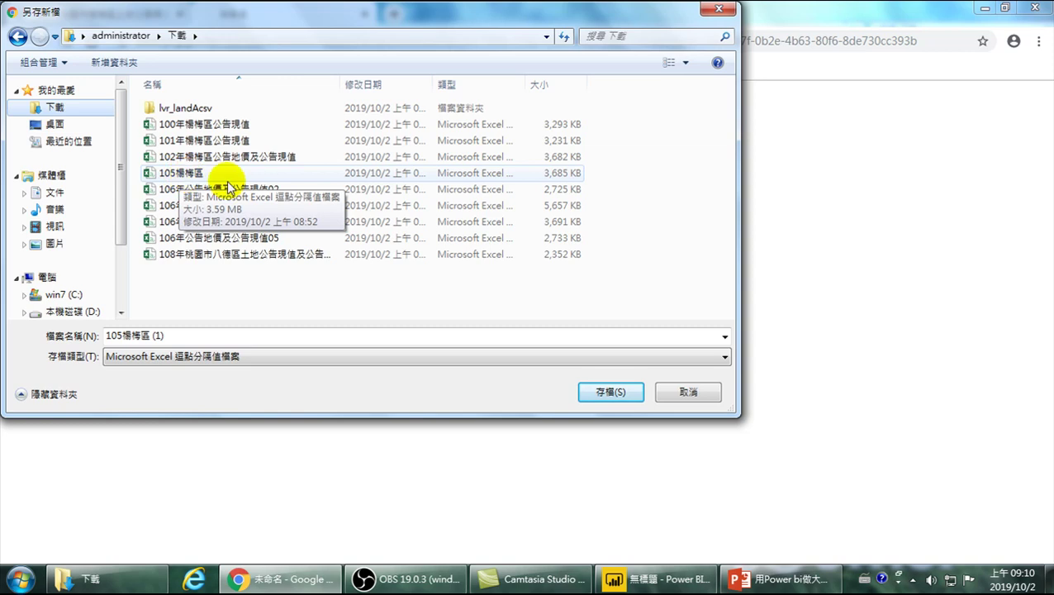
click(673, 391)
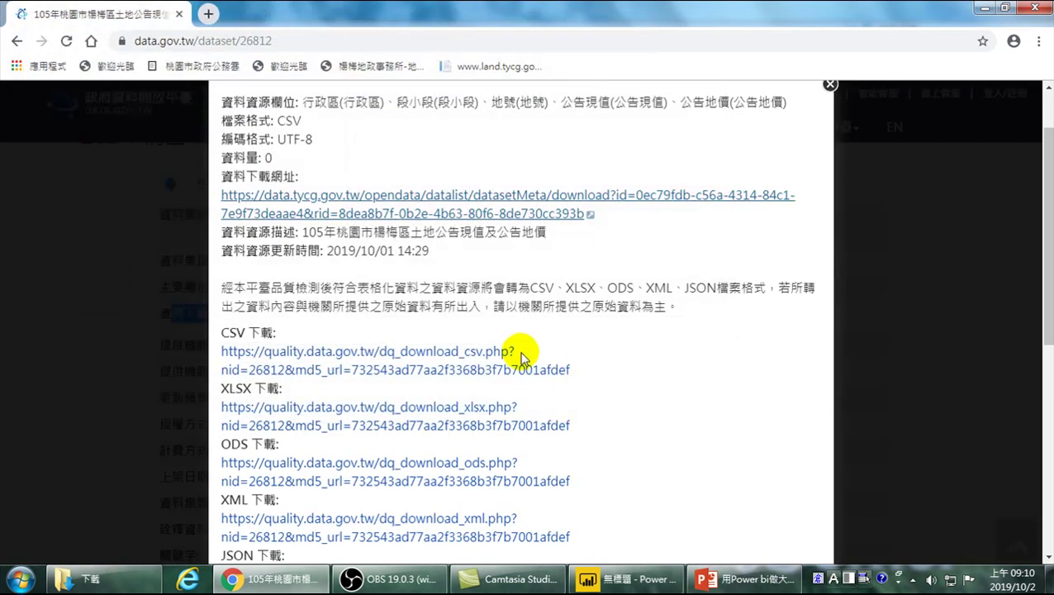
click(17, 43)
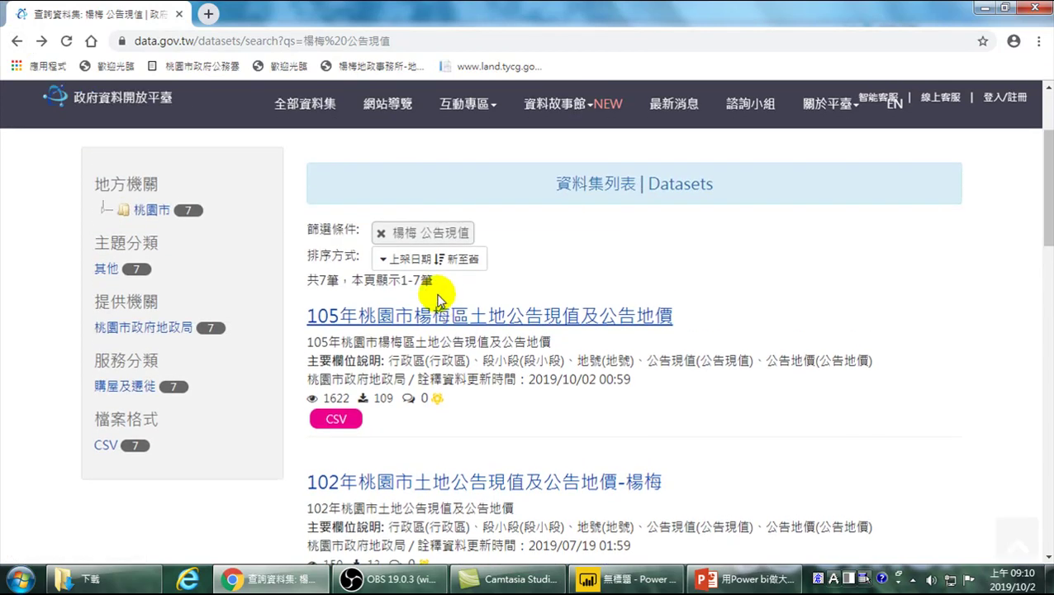
Step: Try downloading the CSV of the dataset 102年桃園市土地公告現值及公告地價-楊梅 from its resource details, then leave the dataset page
scroll(377, 313, down, 3)
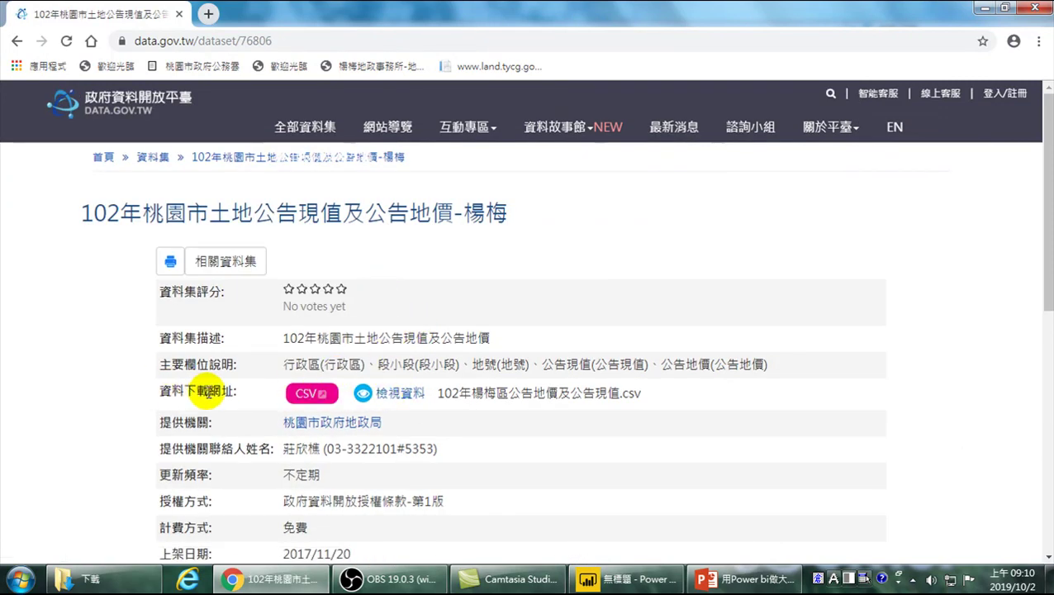
click(388, 393)
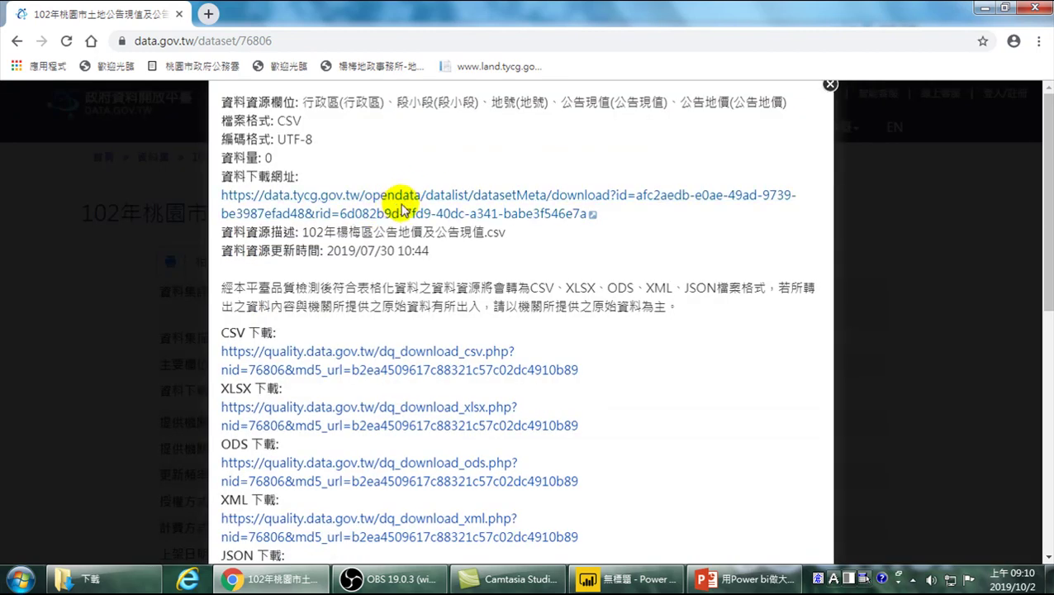
click(413, 202)
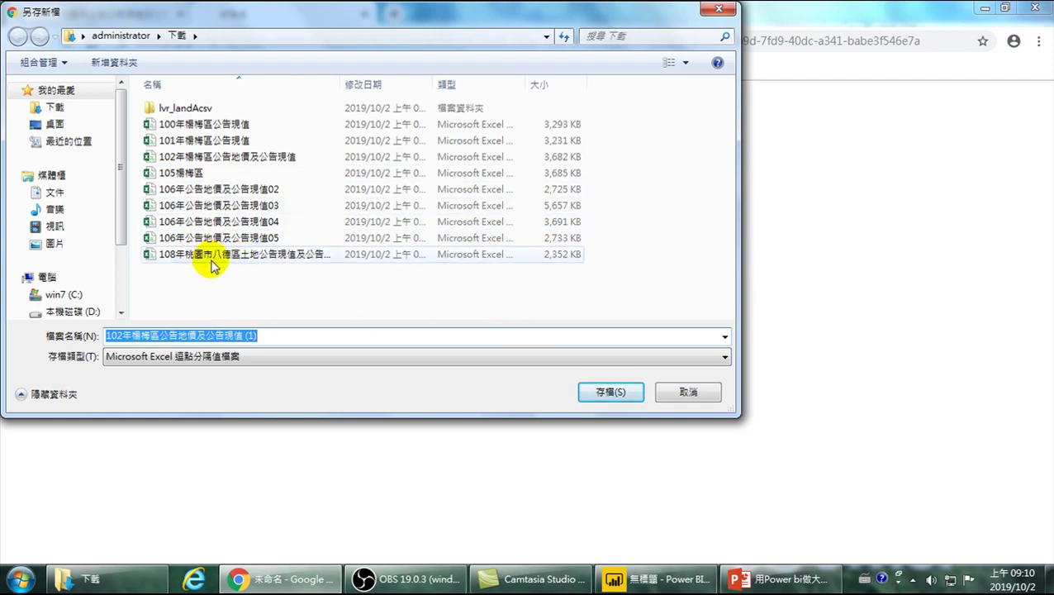
click(685, 395)
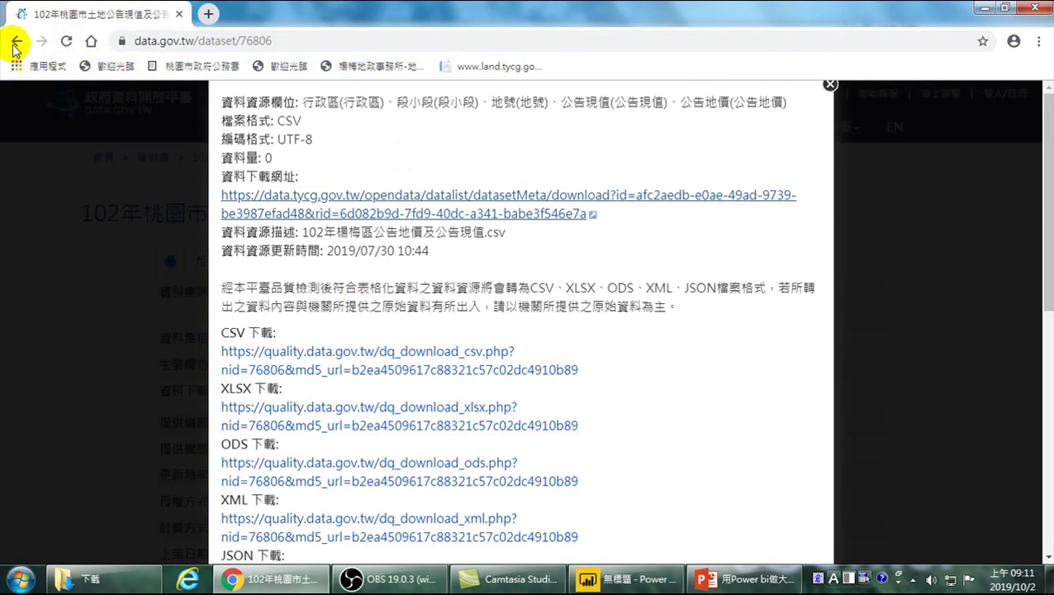
click(16, 41)
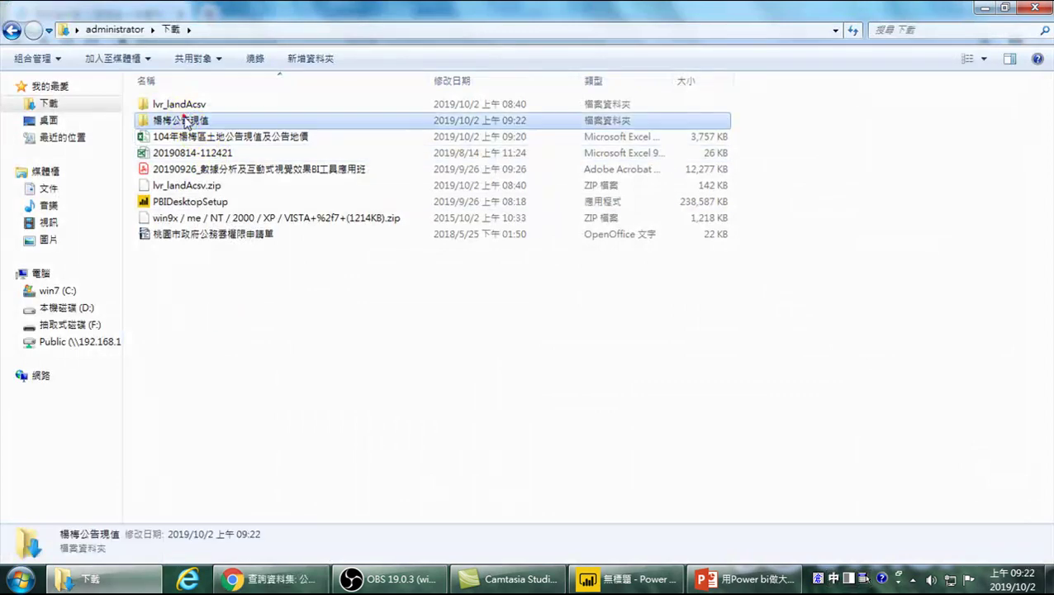
Step: Open 100年楊梅區公告現值 from the 楊梅公告現值 folder, review its header fields from 行政區 to 公告地價, and close it
double_click(219, 114)
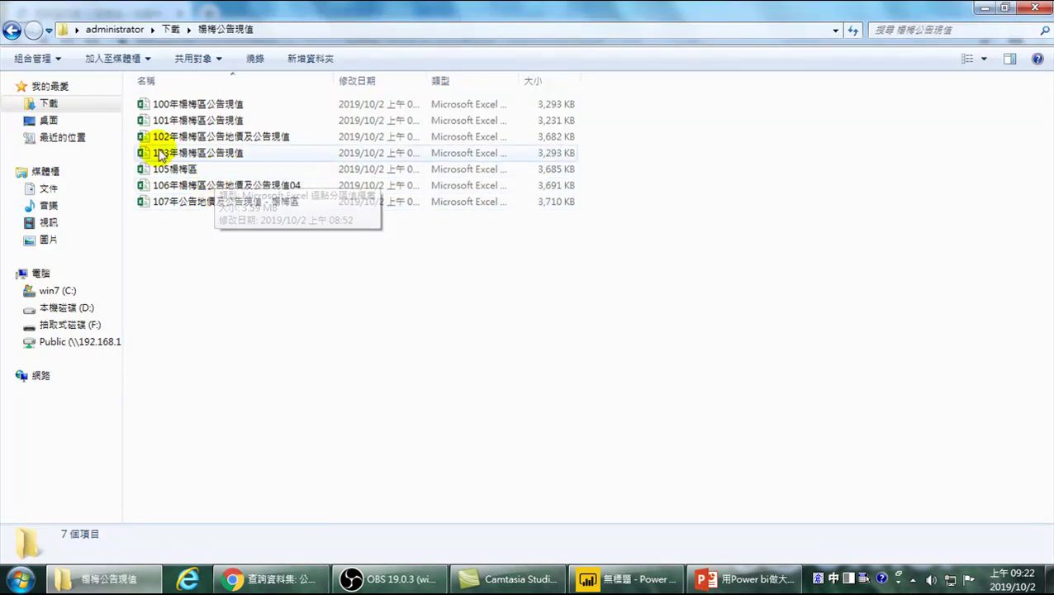
double_click(192, 104)
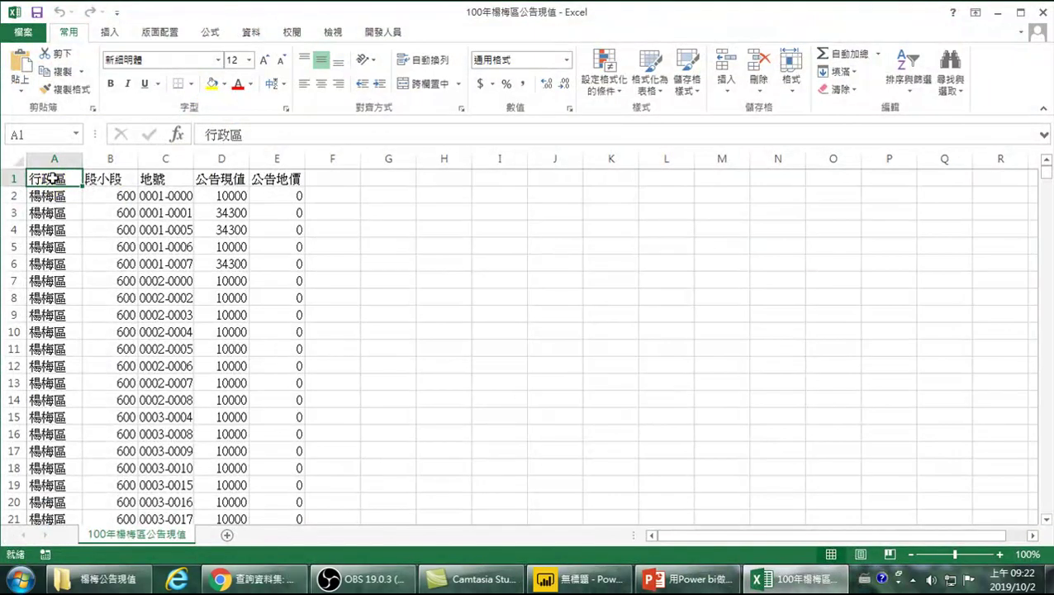
drag(52, 179, 150, 177)
click(162, 178)
click(215, 179)
click(283, 178)
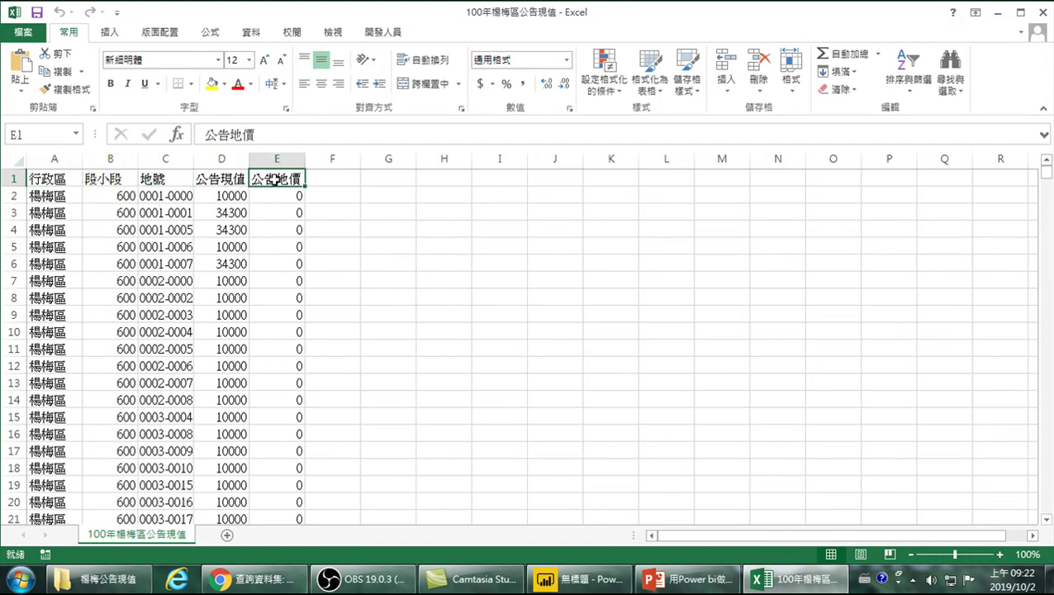
click(1044, 12)
Step: Open 101年楊梅區公告現值, compare its header fields, examine the cells under 公告地價, and close the file
double_click(192, 121)
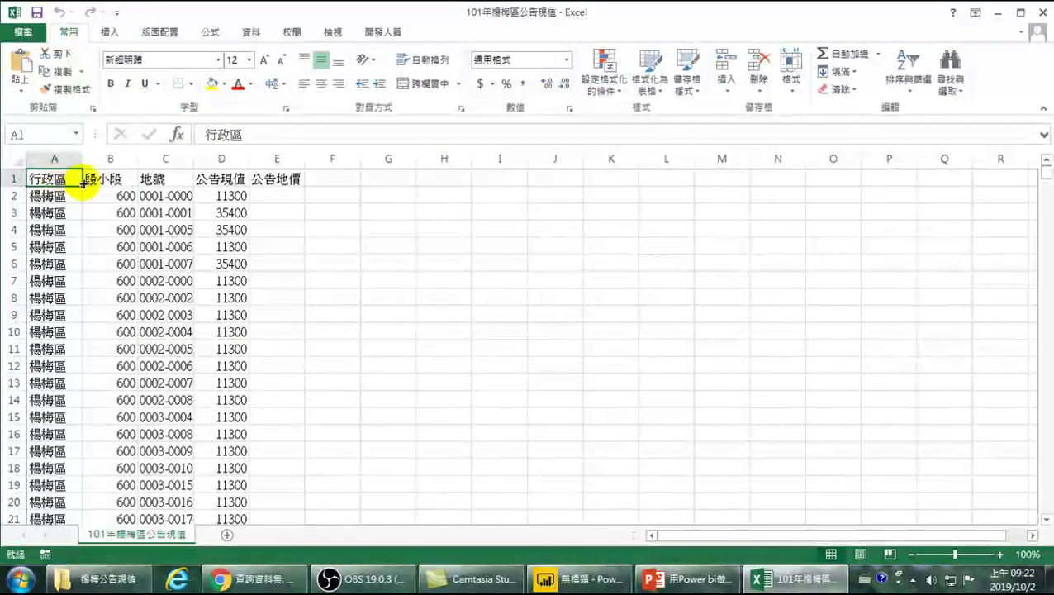
click(114, 177)
click(169, 180)
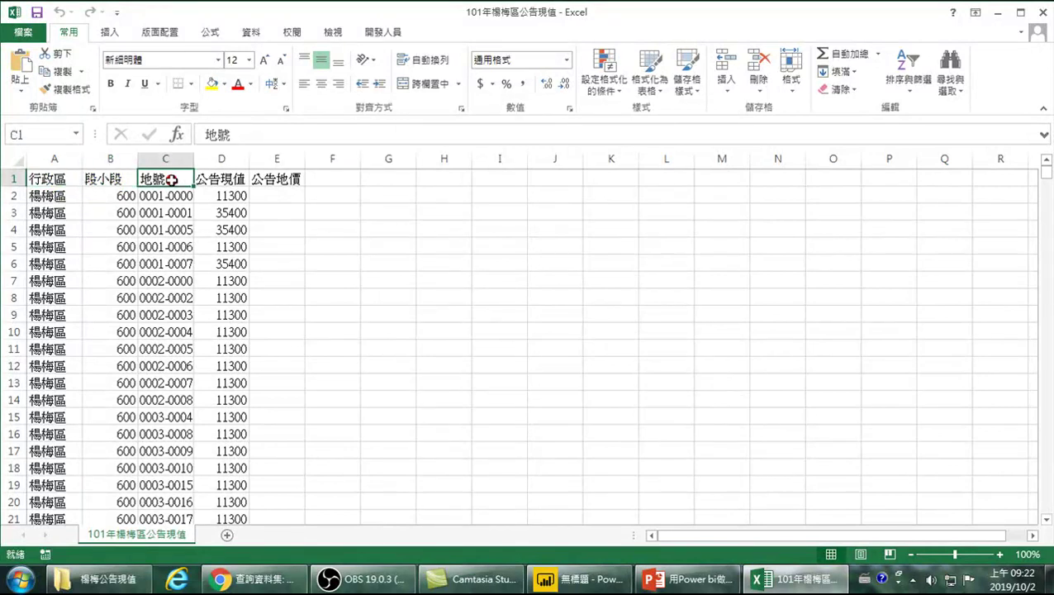
click(219, 179)
click(277, 178)
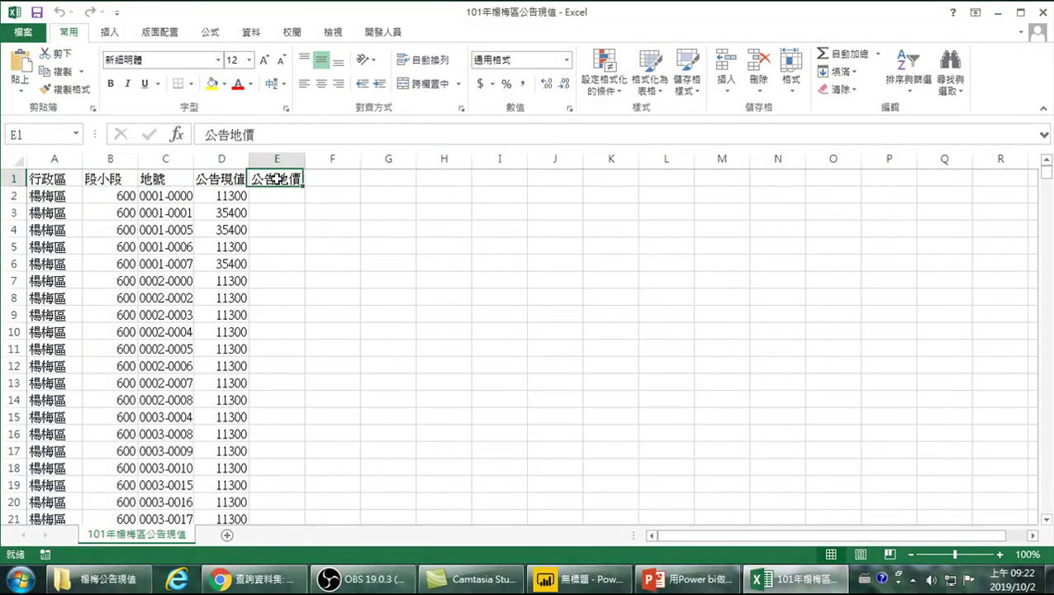
drag(278, 195, 277, 358)
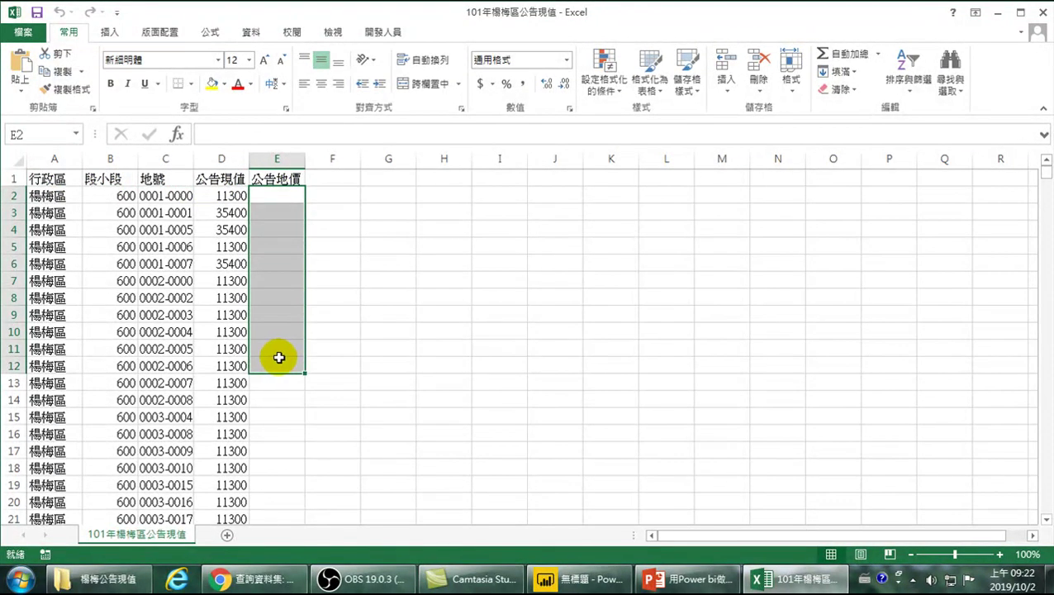
click(1044, 13)
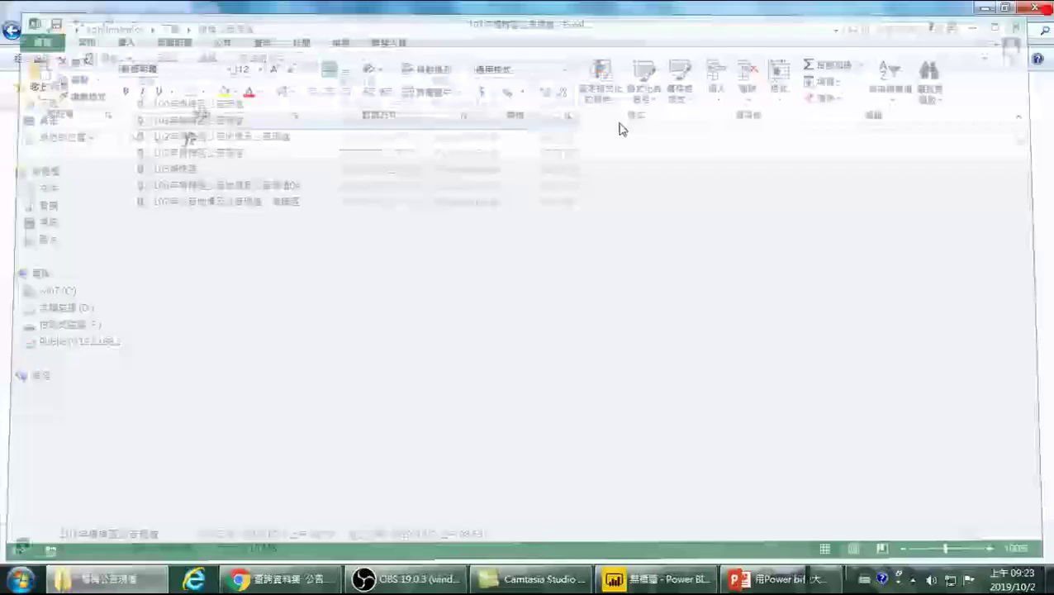
Step: Open 102年楊梅區公告地價及公告現值, examine its columns including the 公告地價 values, and close the file
click(203, 138)
double_click(203, 138)
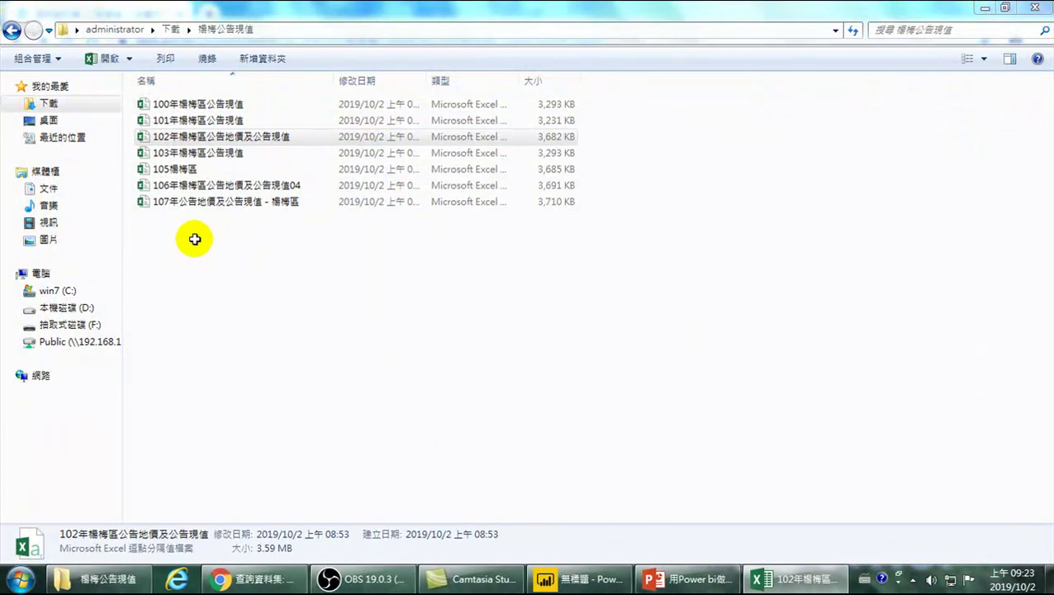
click(791, 582)
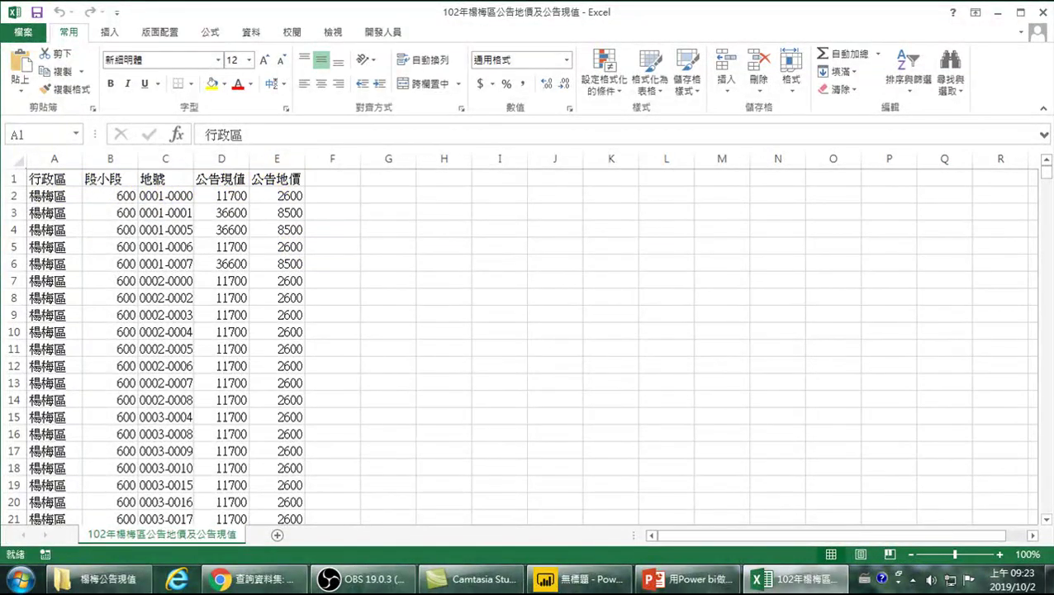
click(1045, 12)
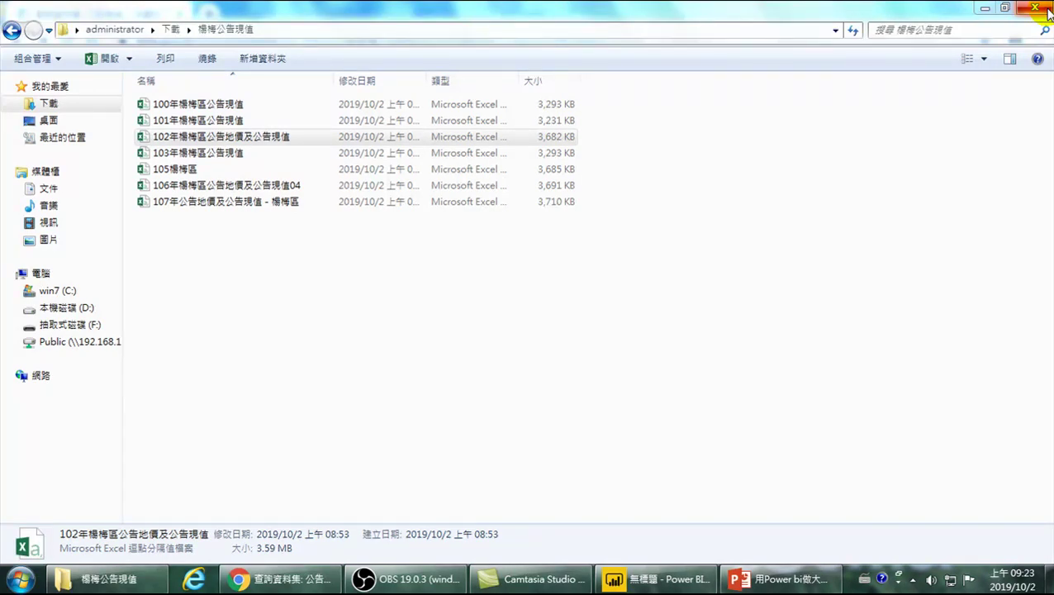
Step: Go back up to the 下載 folder that holds the 楊梅公告現值 folder
click(12, 30)
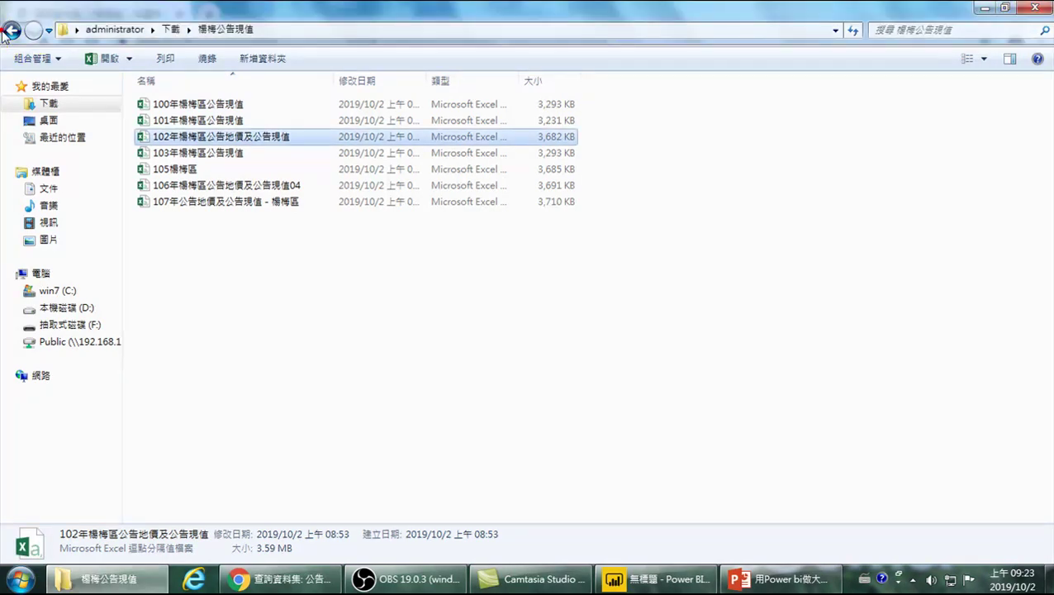
right_click(191, 120)
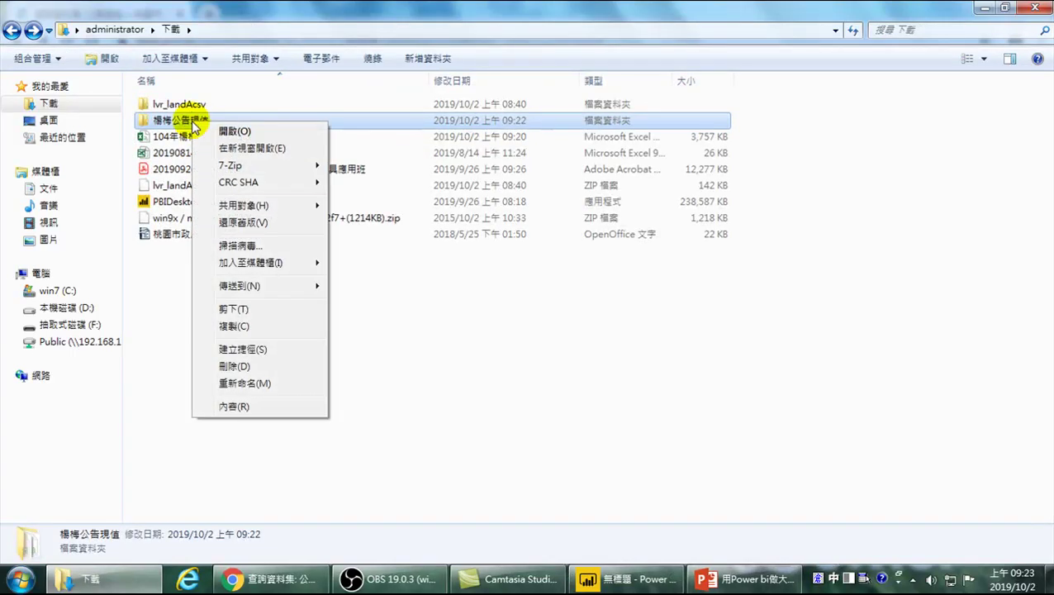
click(450, 436)
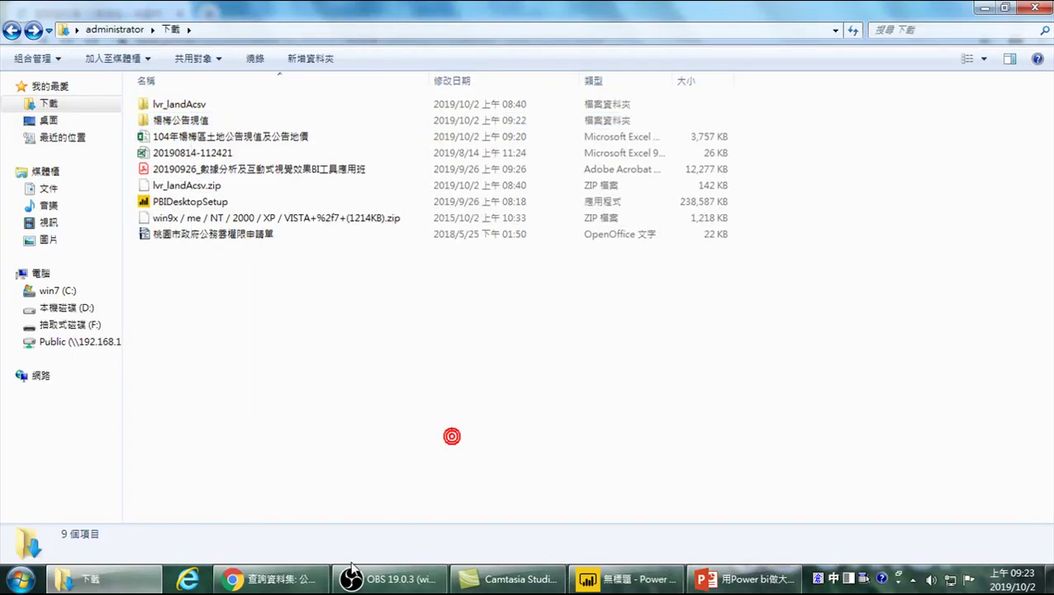
Step: Switch to Chrome and begin replacing the address of the dataset search results page
click(275, 581)
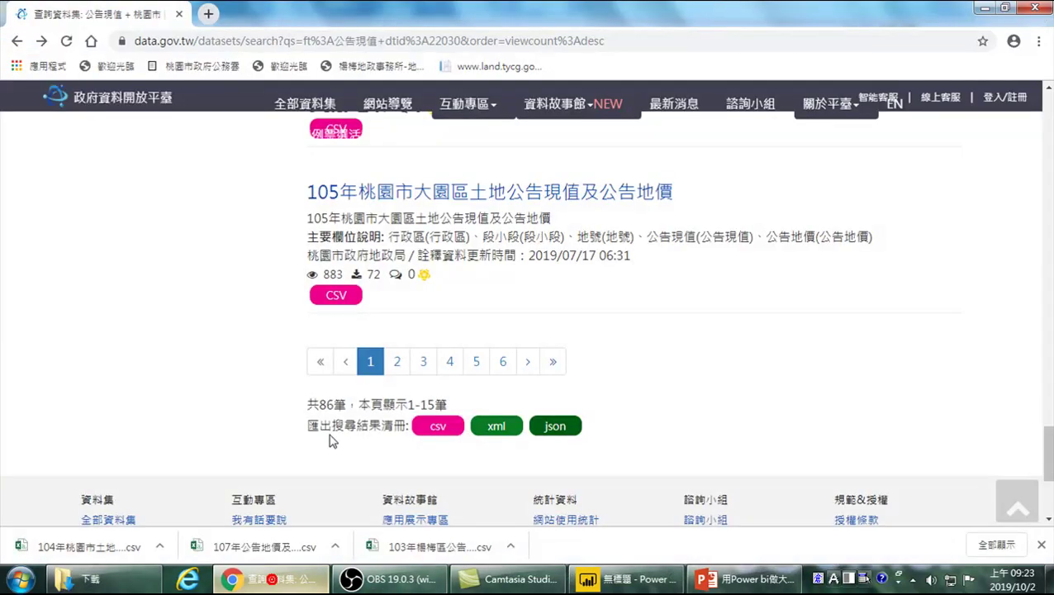
click(387, 41)
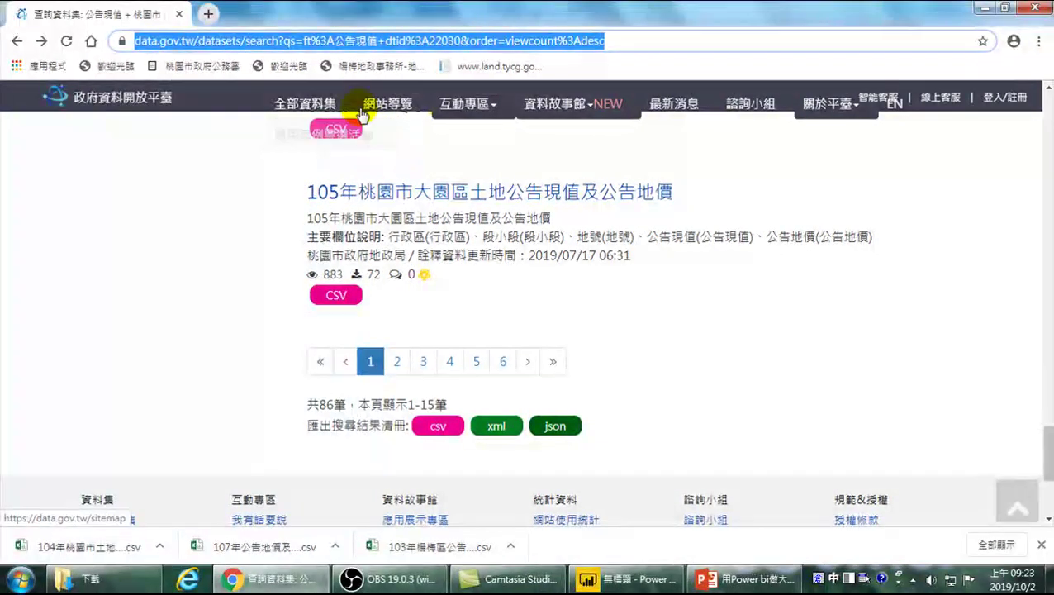
text(_)
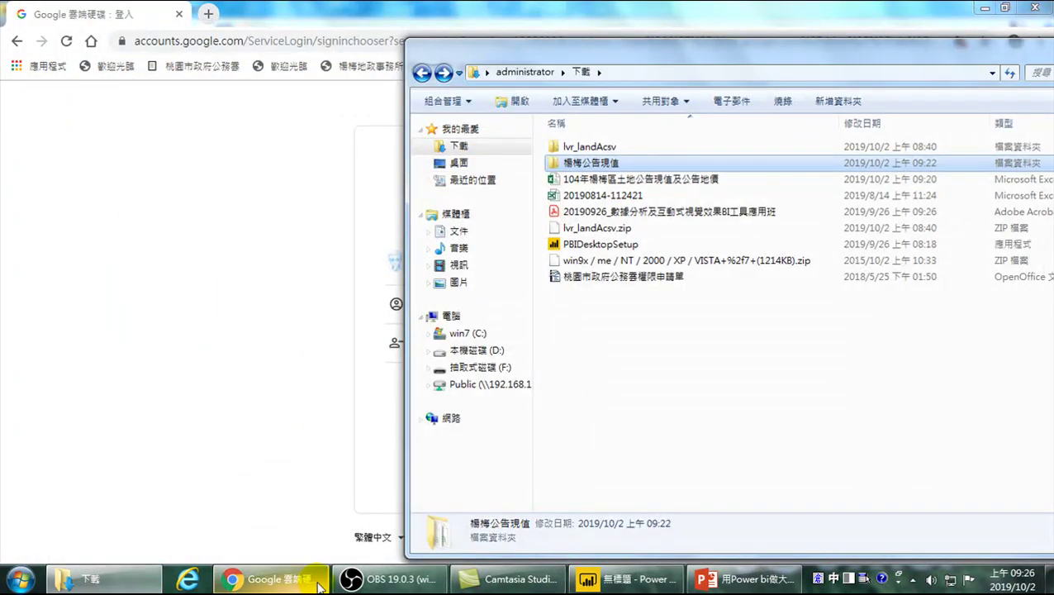
Step: Close the Google Drive sign-in page in Chrome and open a fresh Chrome window
click(307, 580)
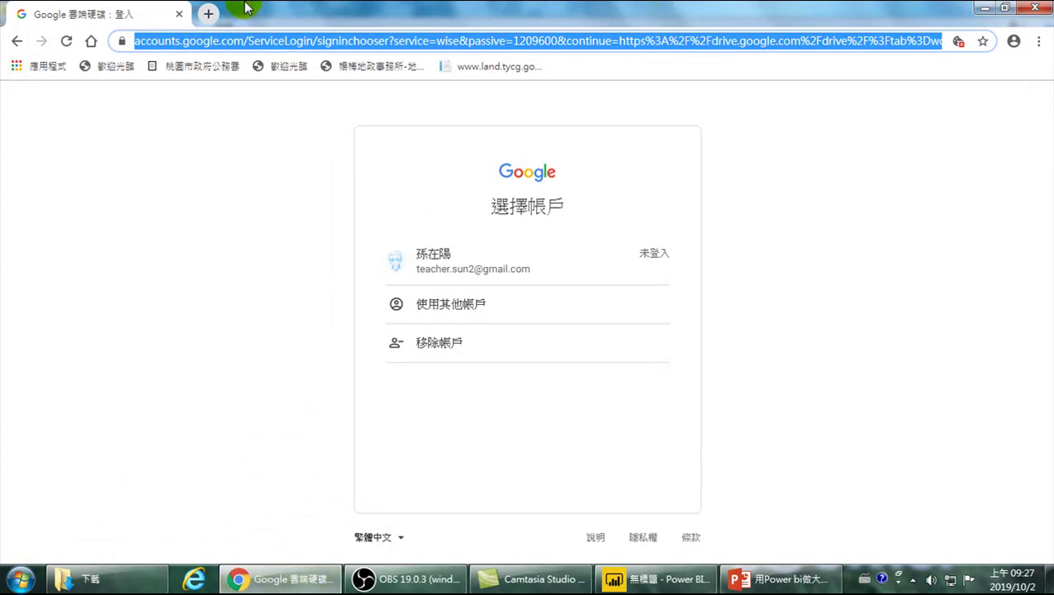
click(180, 14)
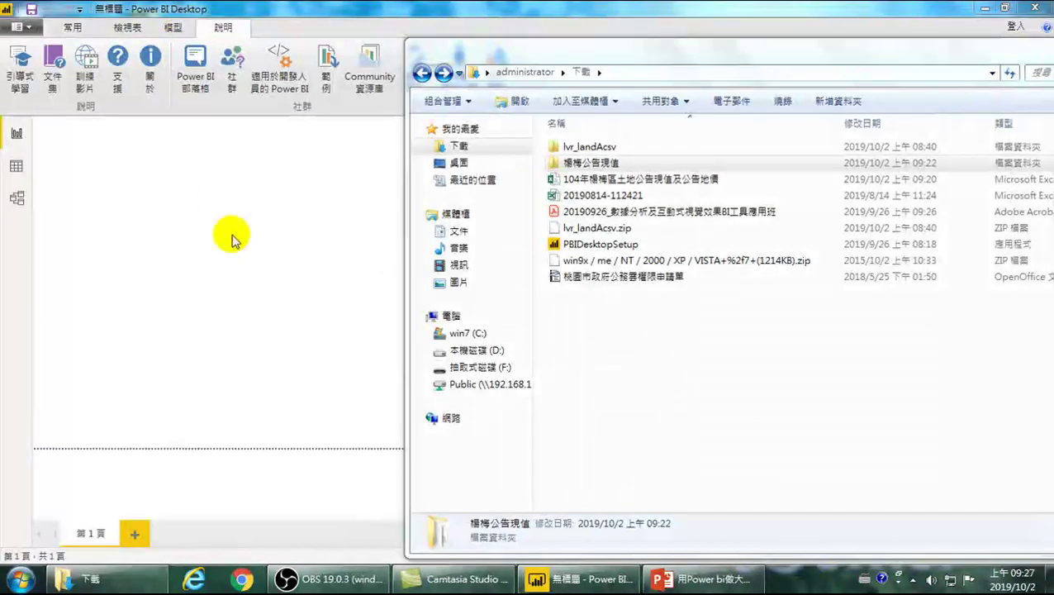
click(242, 583)
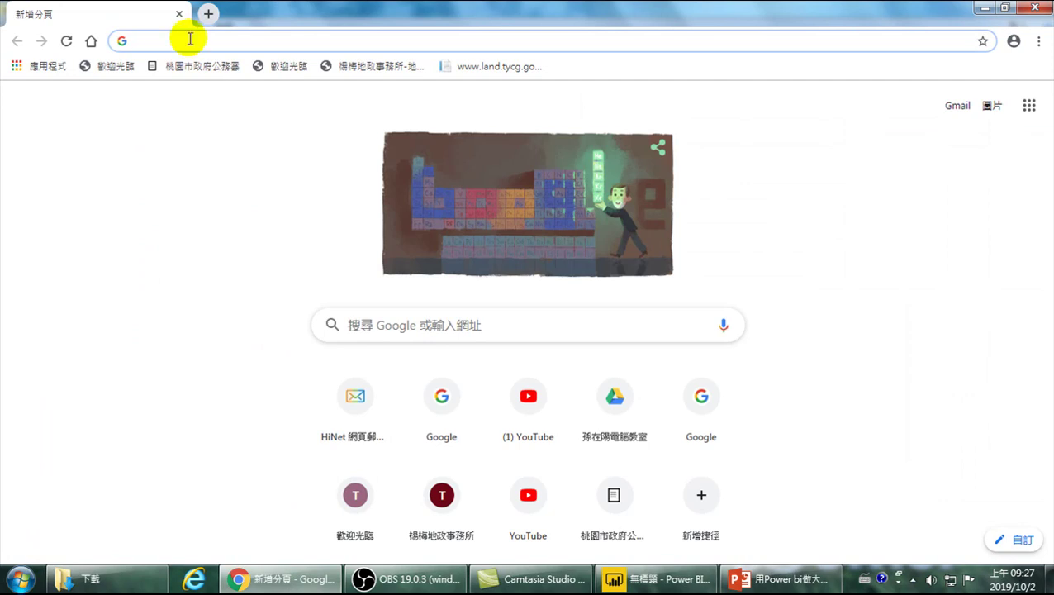
click(768, 578)
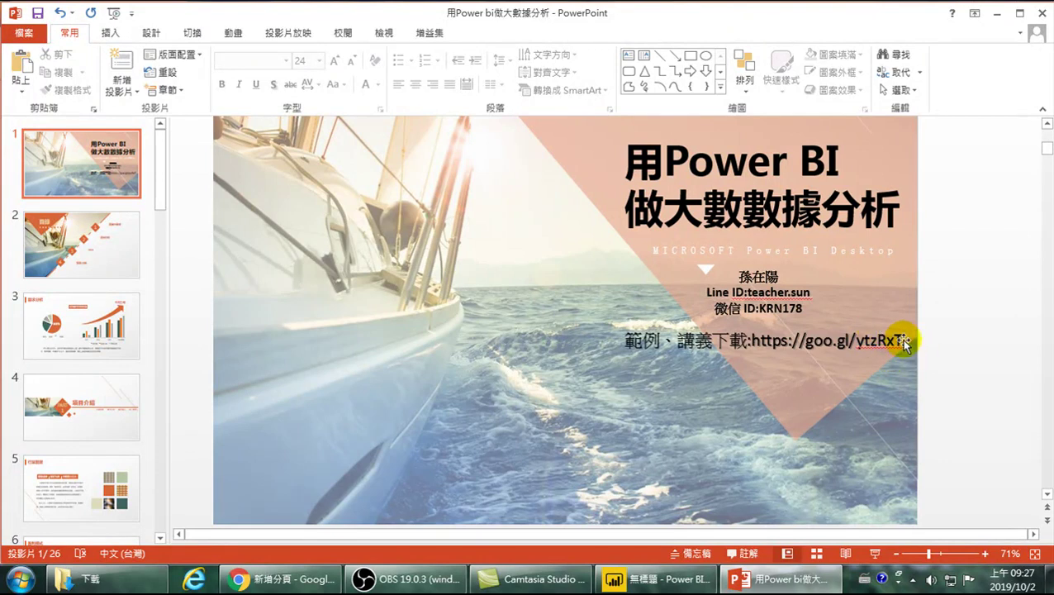
click(299, 582)
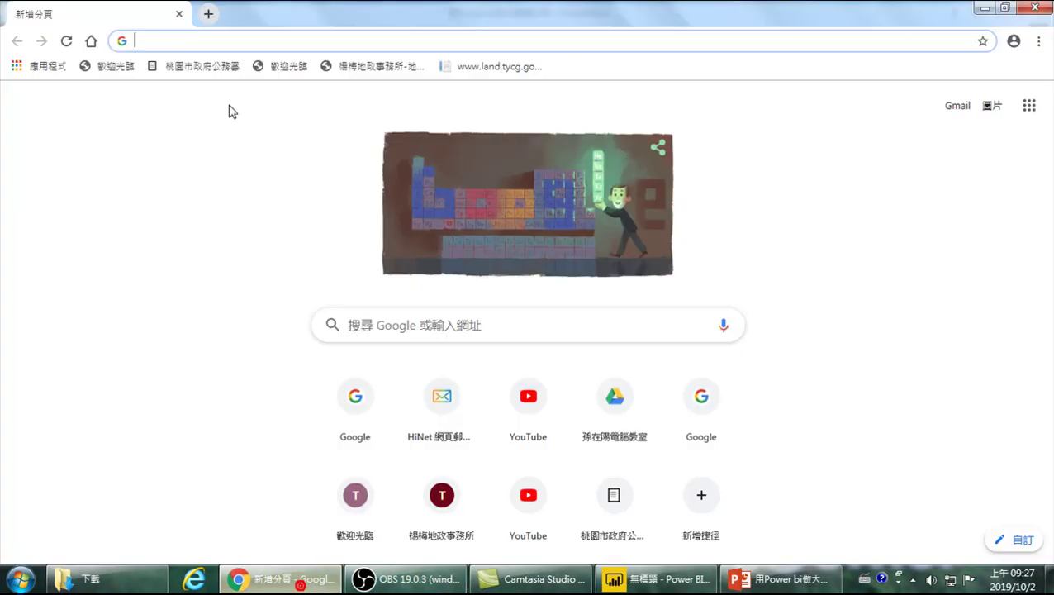
text(https)
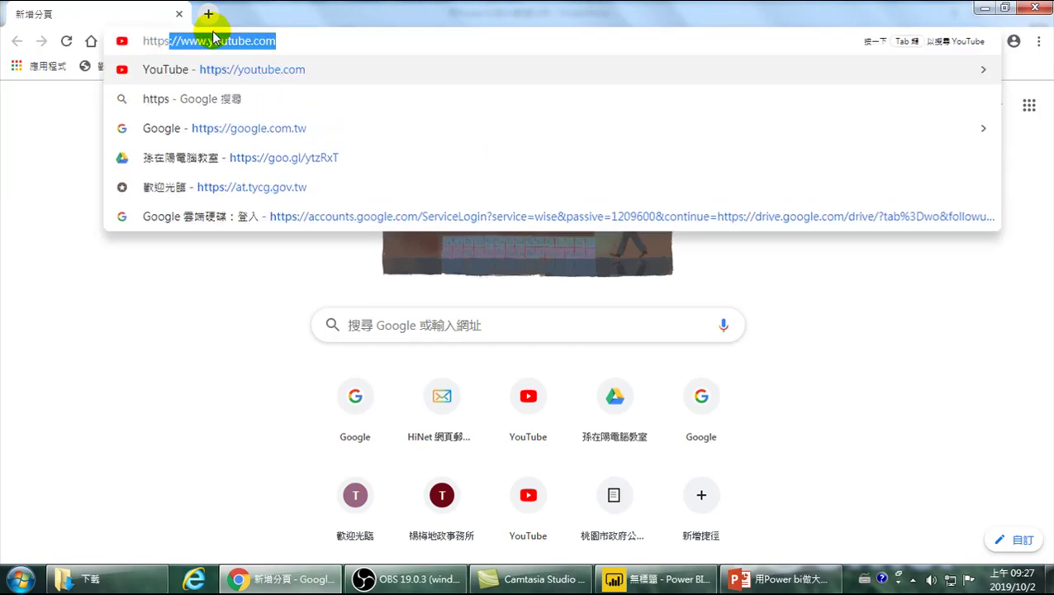
text(:)
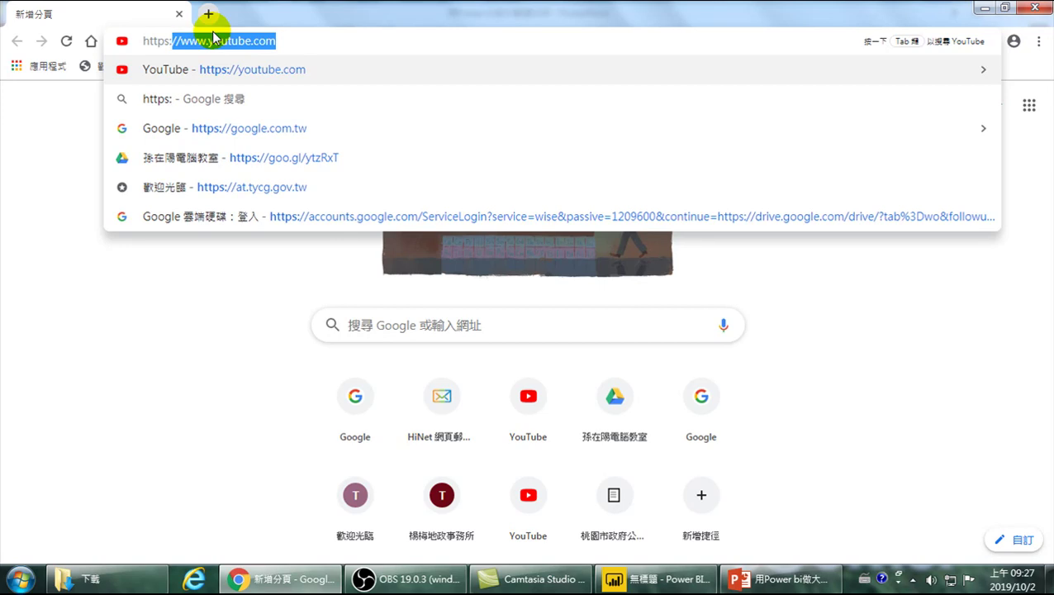
text(//goo.)
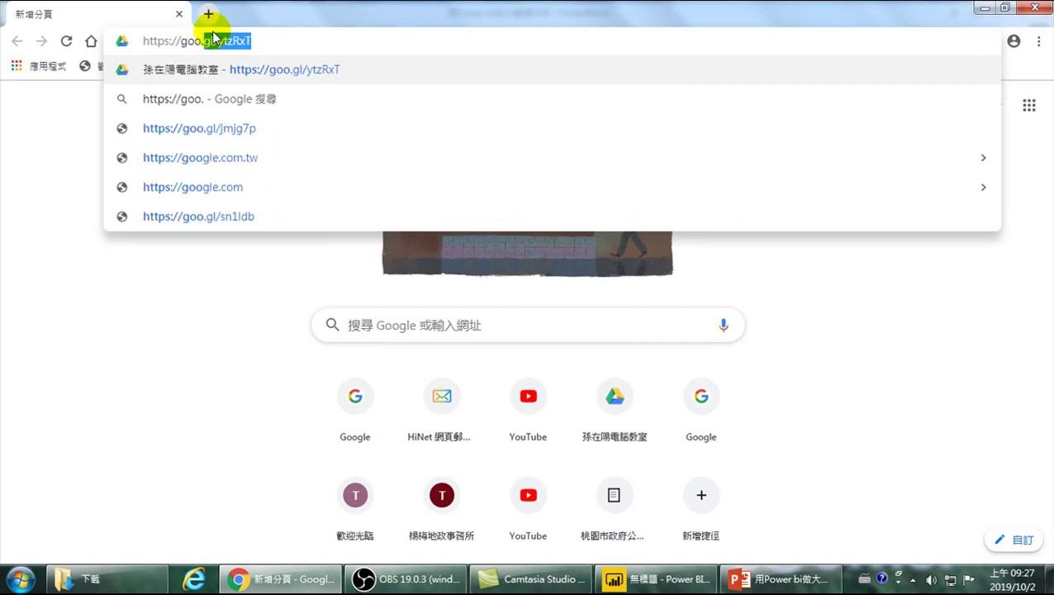
click(285, 43)
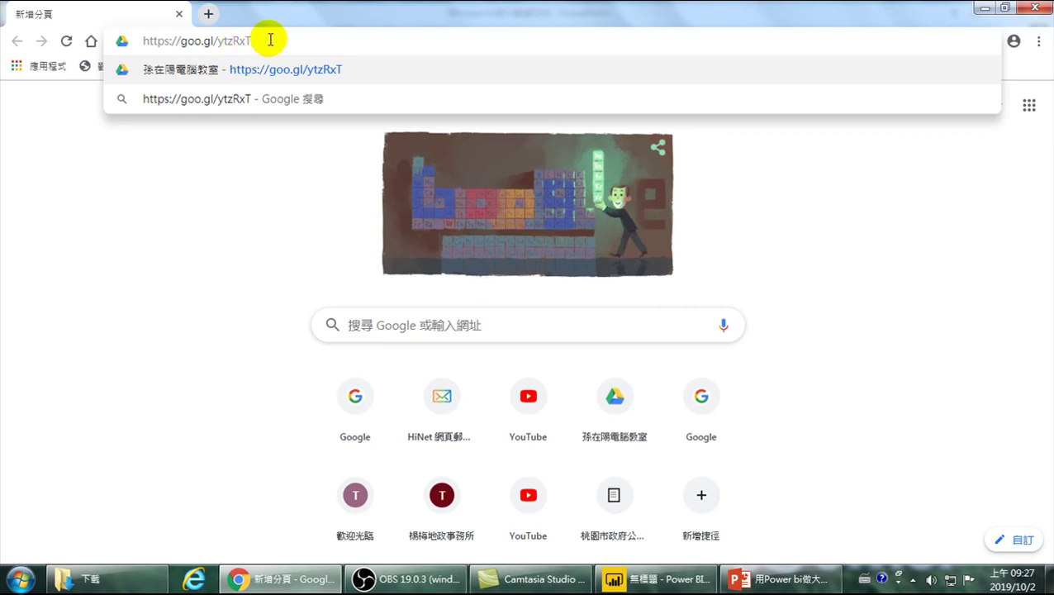
key(Return)
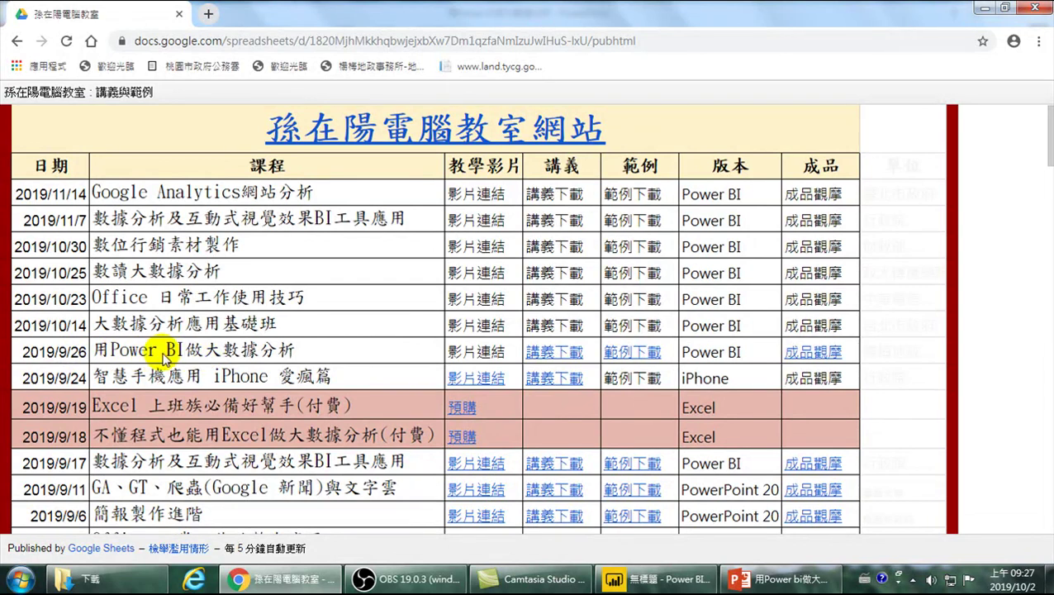
Step: Open the 範例下載 folder for the 2019/9/26 course 用Power BI做大數據分析 and look over its example files
click(623, 354)
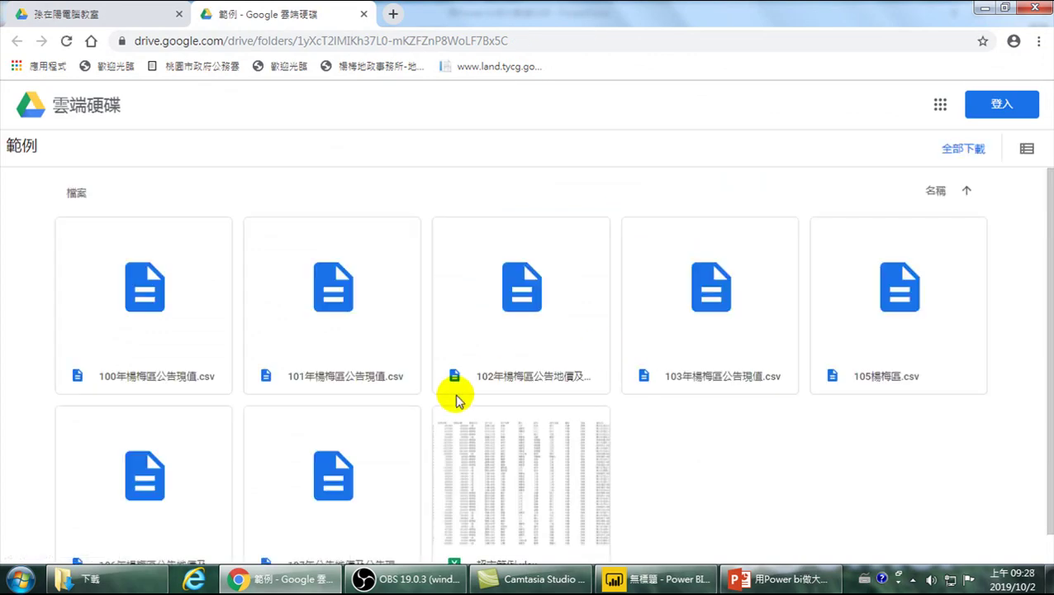
mouse_move(116, 298)
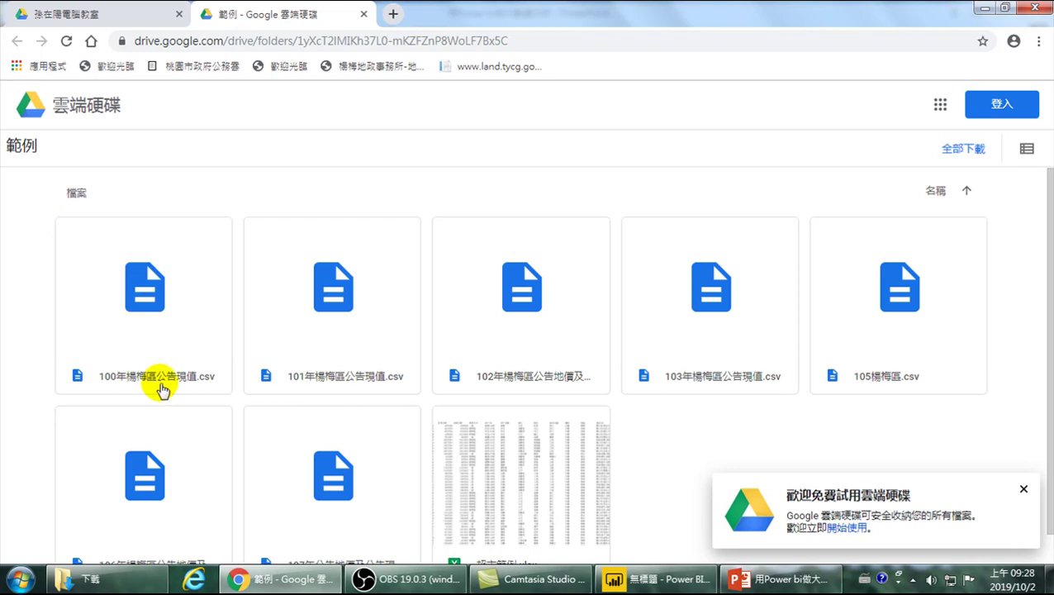
mouse_move(336, 353)
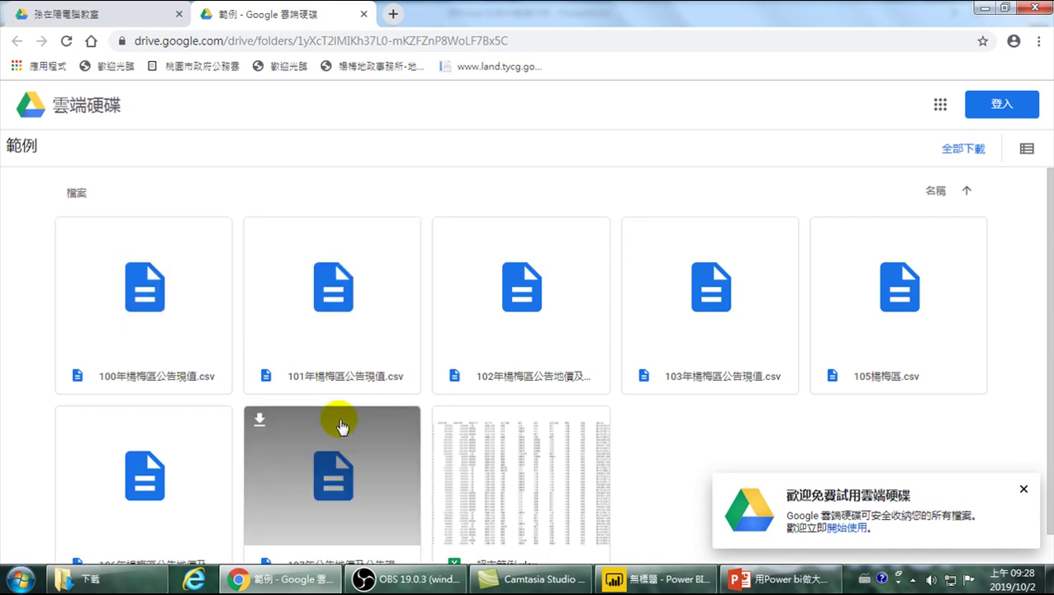
scroll(343, 426, down, 1)
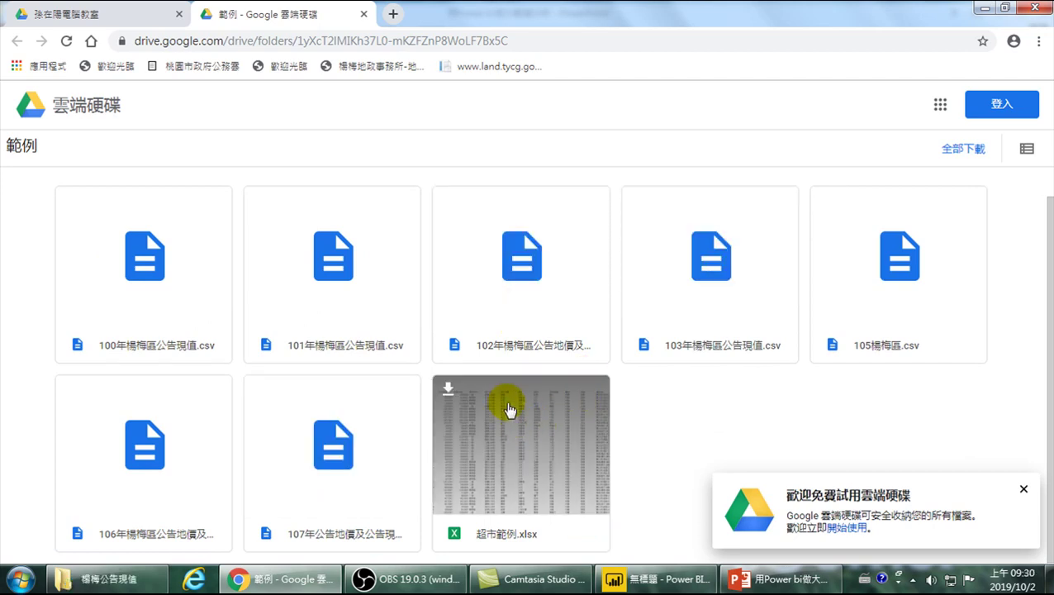
Step: Minimize Chrome and PowerPoint, and open the 楊梅公告現值 folder inside 下載
click(983, 10)
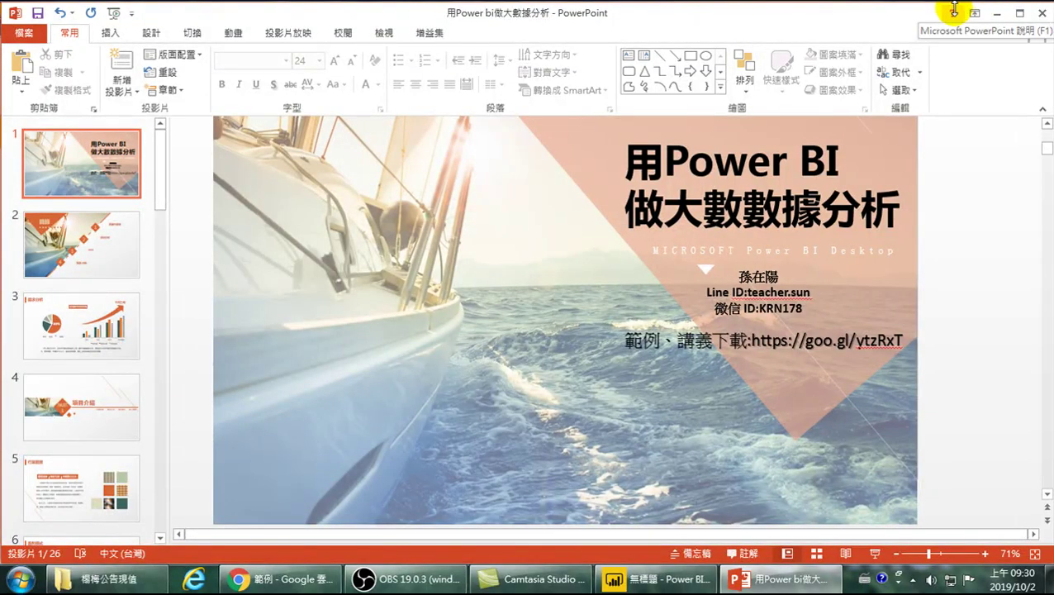
click(1000, 14)
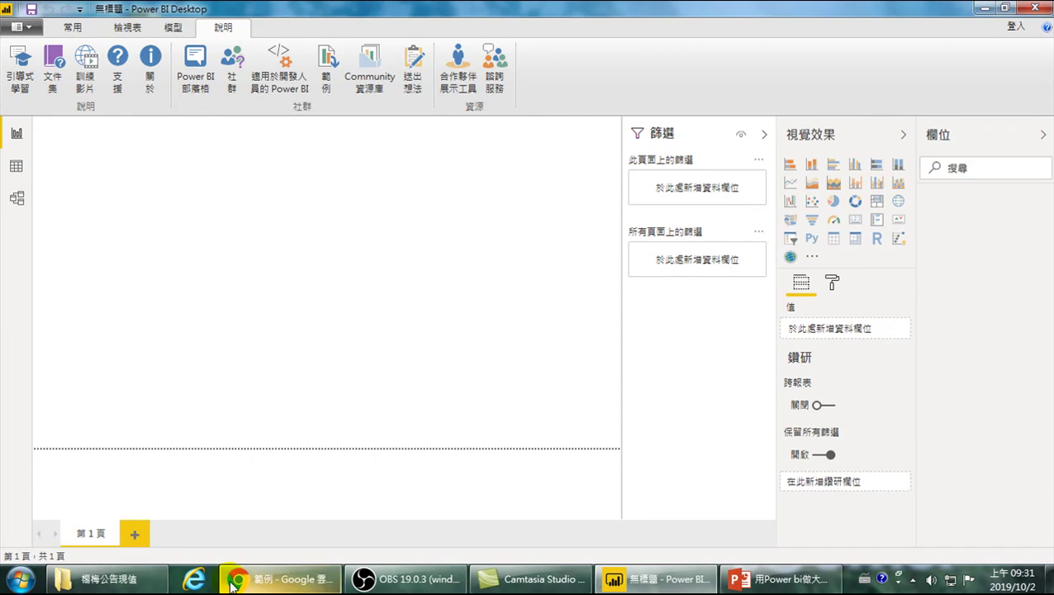
click(112, 578)
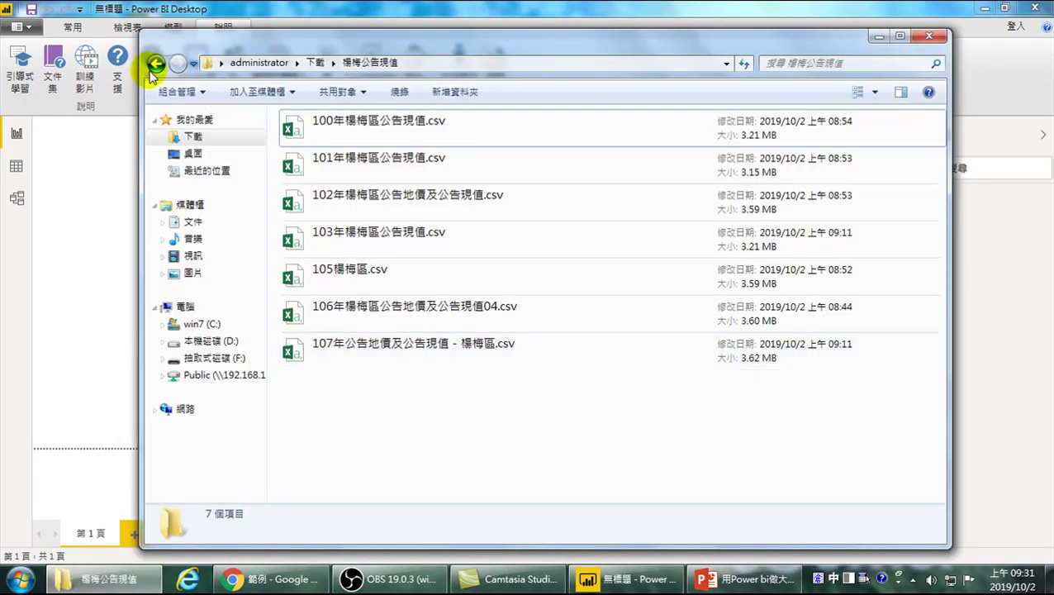
click(156, 65)
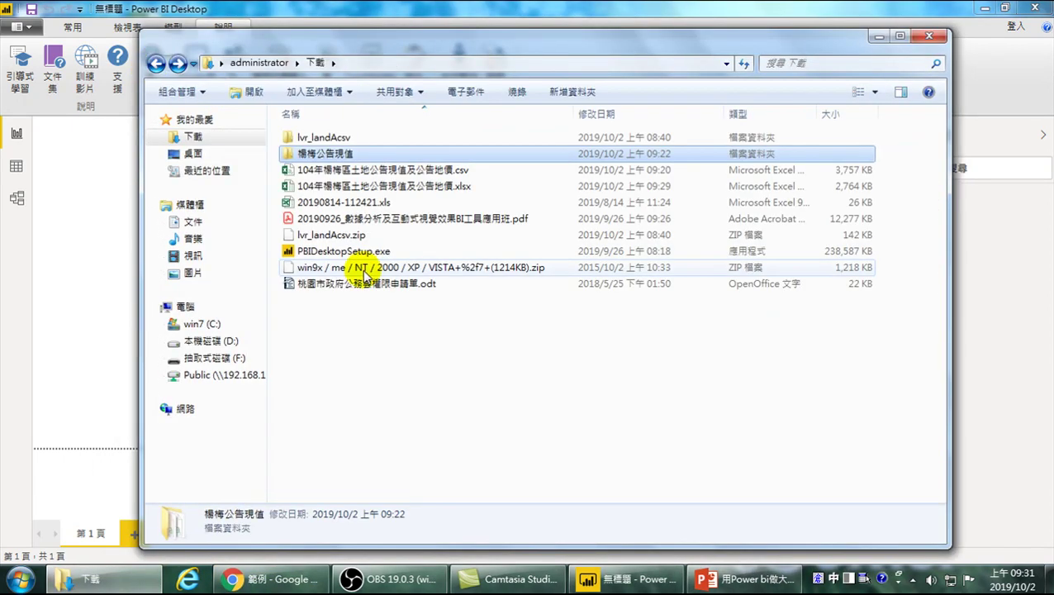
double_click(316, 157)
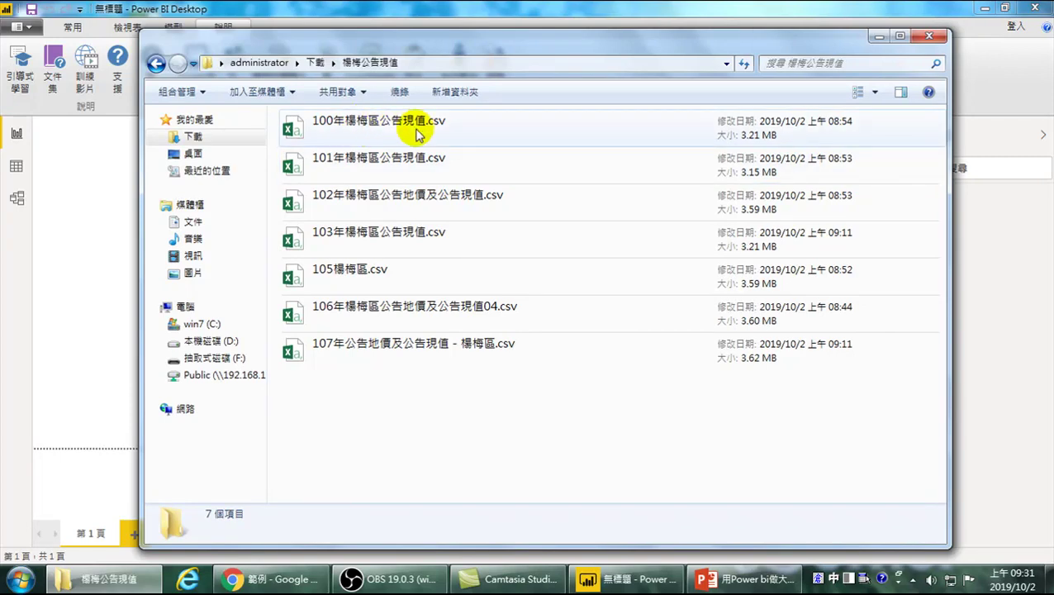
Step: Open 100年楊梅區公告現值.csv, move its window off the file list, and open 101年楊梅區公告現值.csv as well
double_click(359, 132)
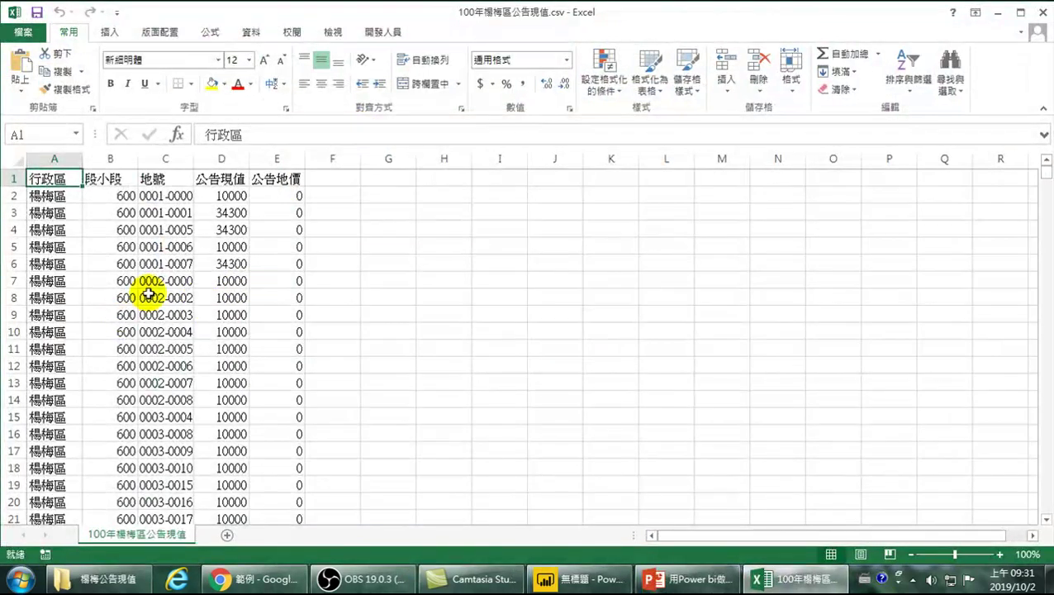
drag(631, 19, 862, 213)
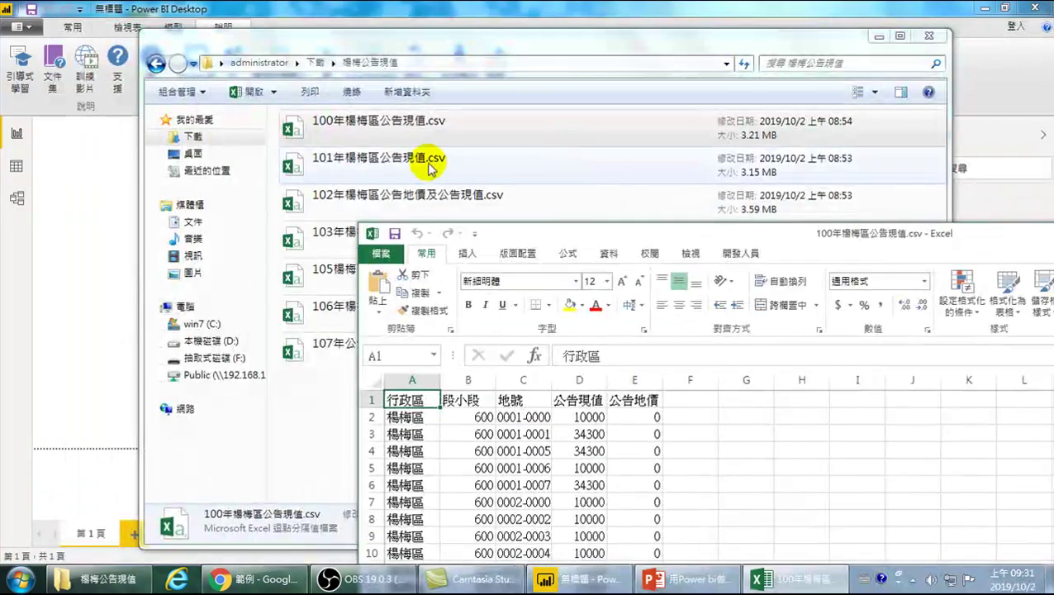
click(383, 154)
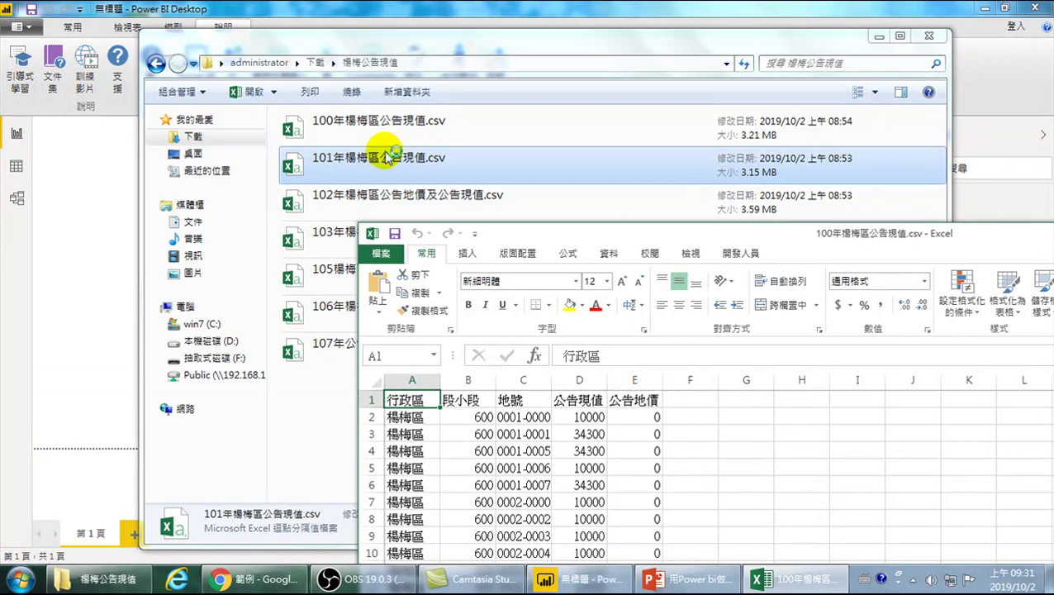
double_click(388, 157)
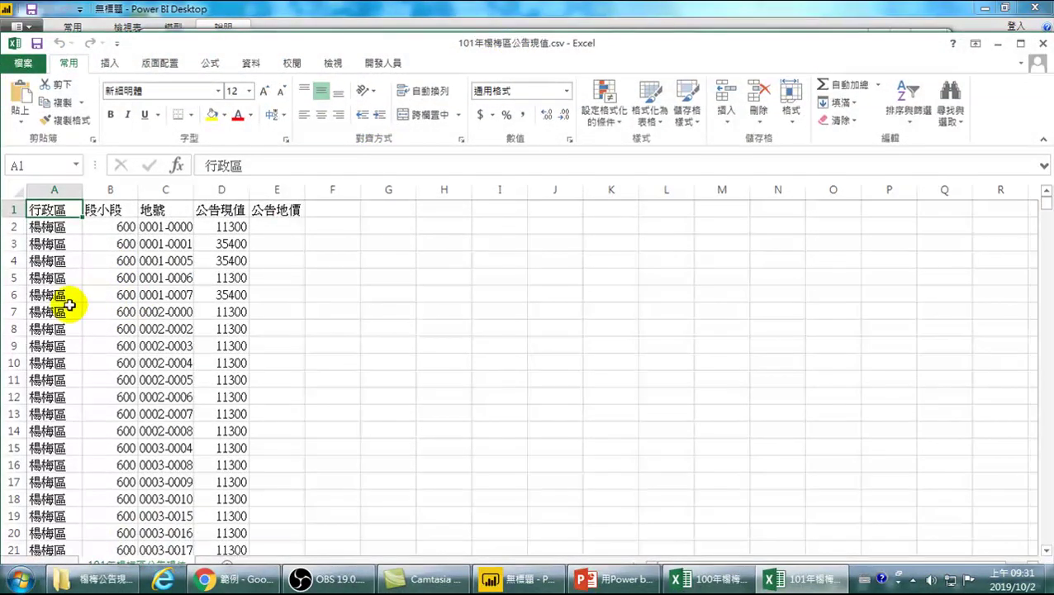
Step: Start selecting the 101年 records from A2, and shrink and reposition that workbook's window so it fits fully on screen
click(42, 226)
drag(42, 227, 291, 588)
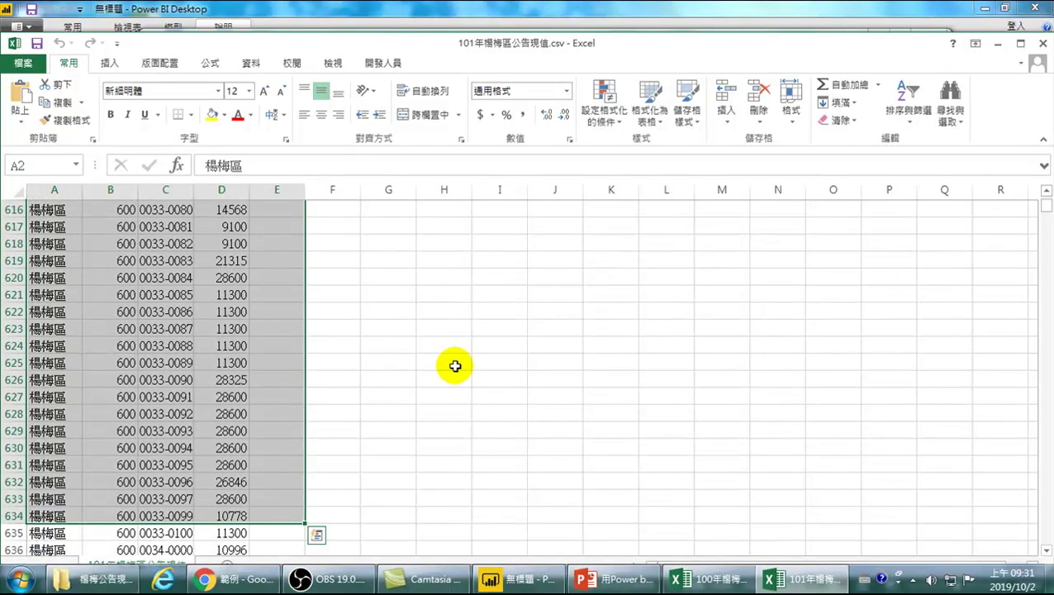
double_click(875, 48)
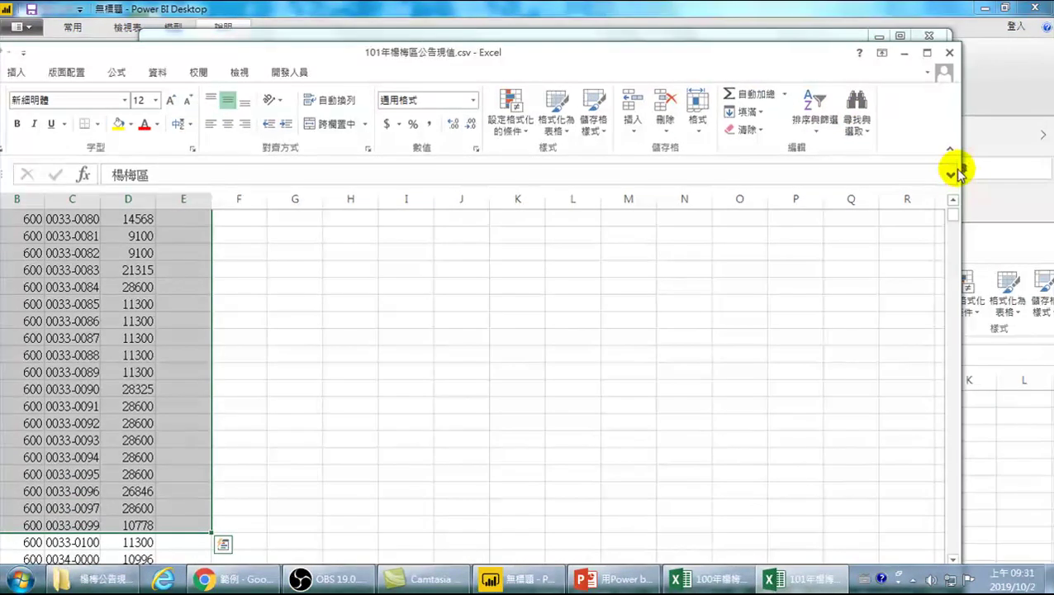
drag(957, 149, 815, 155)
drag(600, 52, 726, 59)
drag(663, 76, 653, 33)
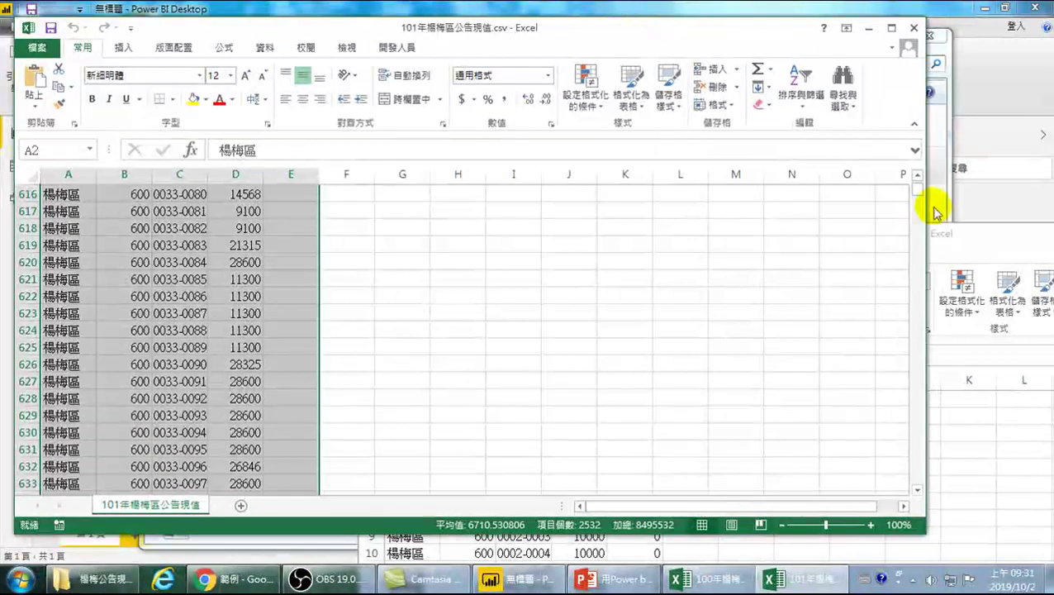
Step: Extend the 101年 selection from A2 to D102196 and copy all the records
drag(915, 188, 932, 496)
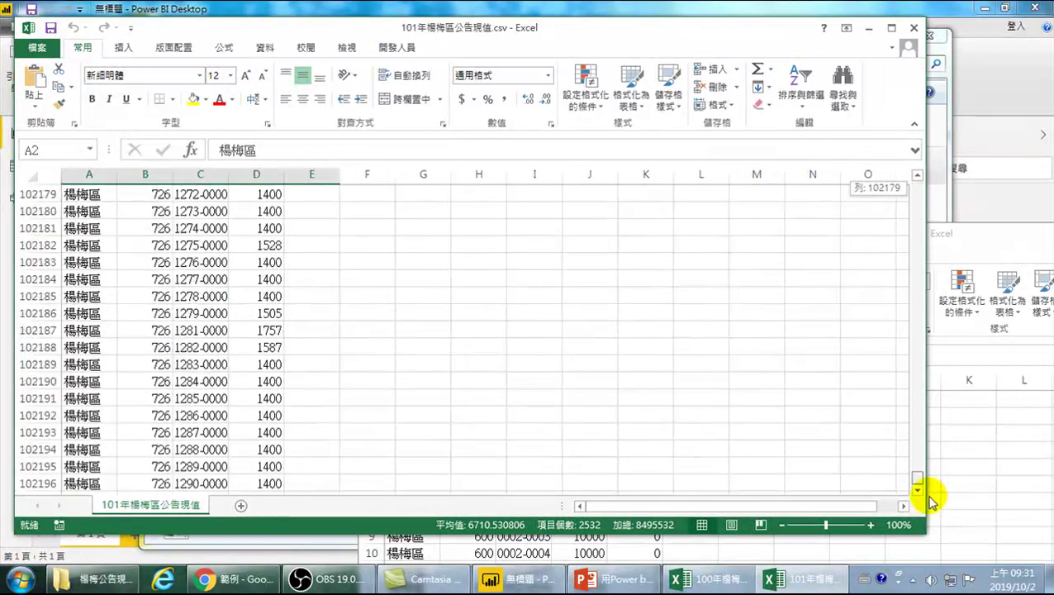
scroll(372, 404, down, 2)
shift+click(269, 382)
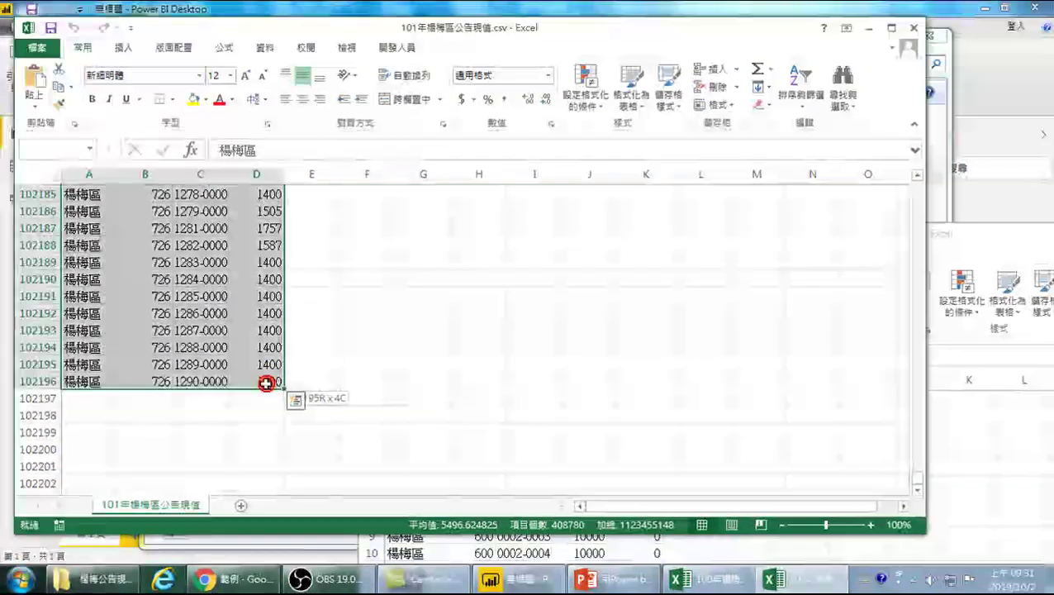
right_click(229, 234)
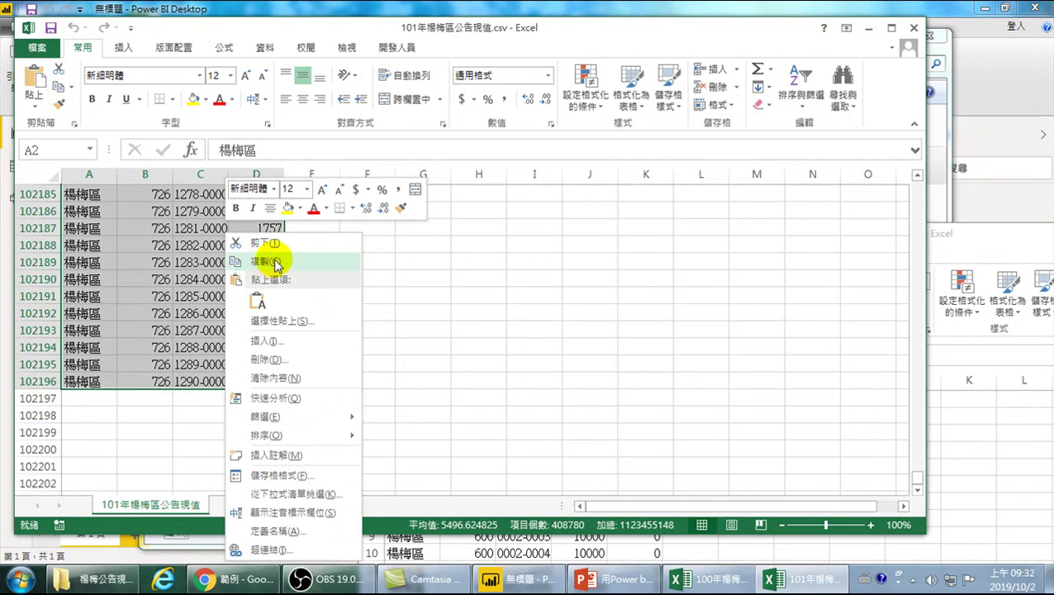
click(274, 261)
key(ctrl+BackSpace)
Step: Move the 101年 window aside, bring the 100年 workbook to the front, and reposition it over the folder window
drag(694, 36, 576, 43)
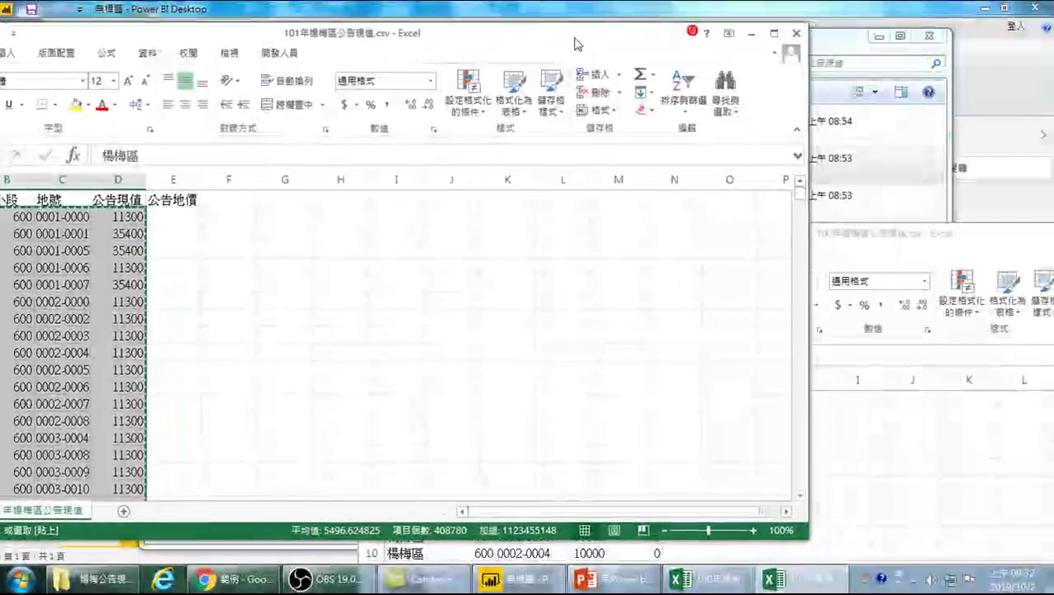
click(836, 60)
click(997, 419)
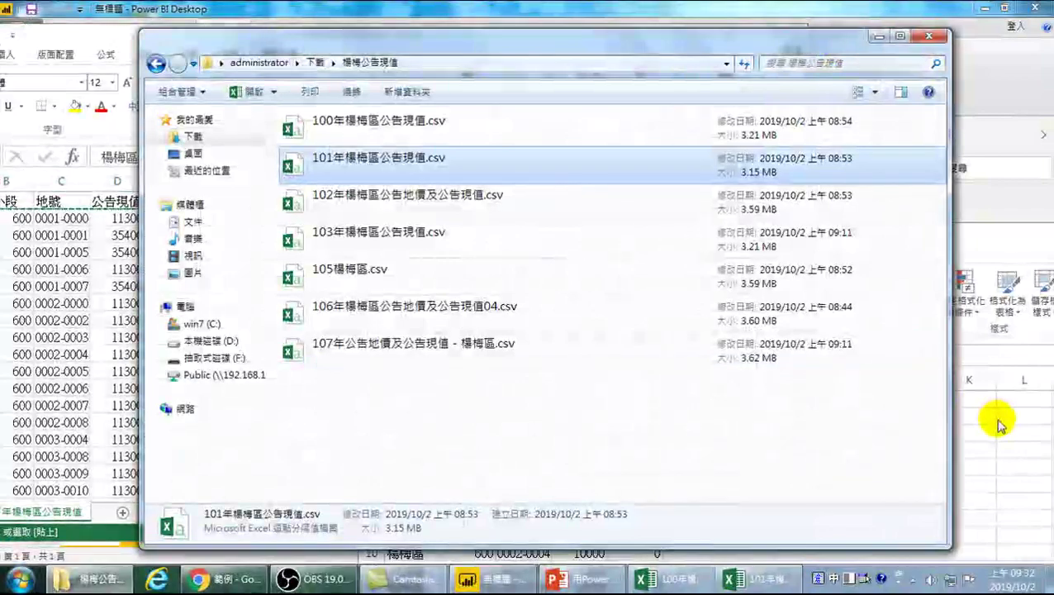
drag(565, 236, 456, 99)
Step: Jump to the end of the 100年 records and move to column A
key(ctrl+End)
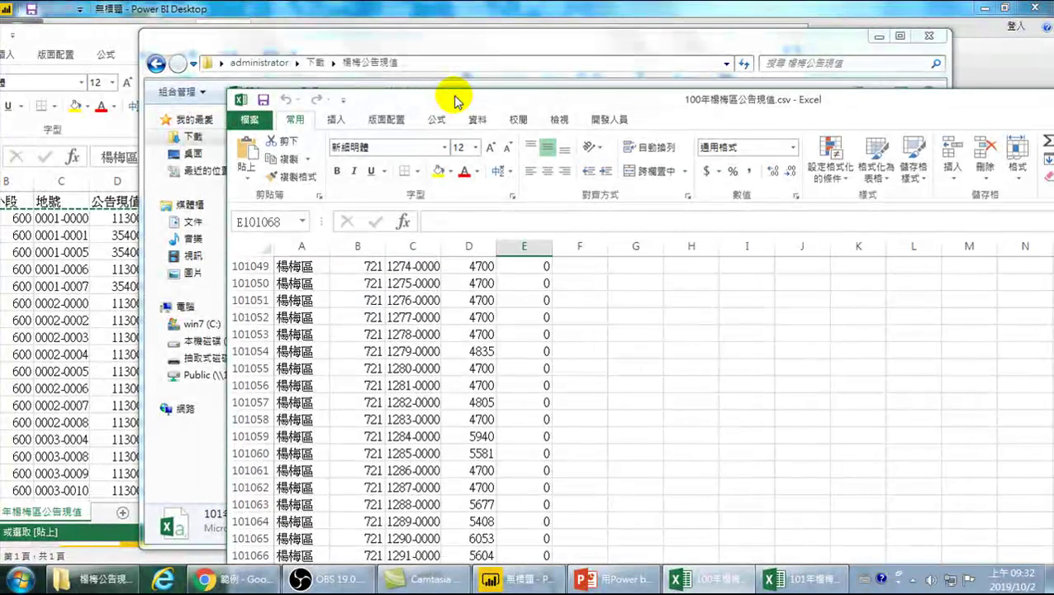
key(Left)
key(Left)
key(Left)
key(Left)
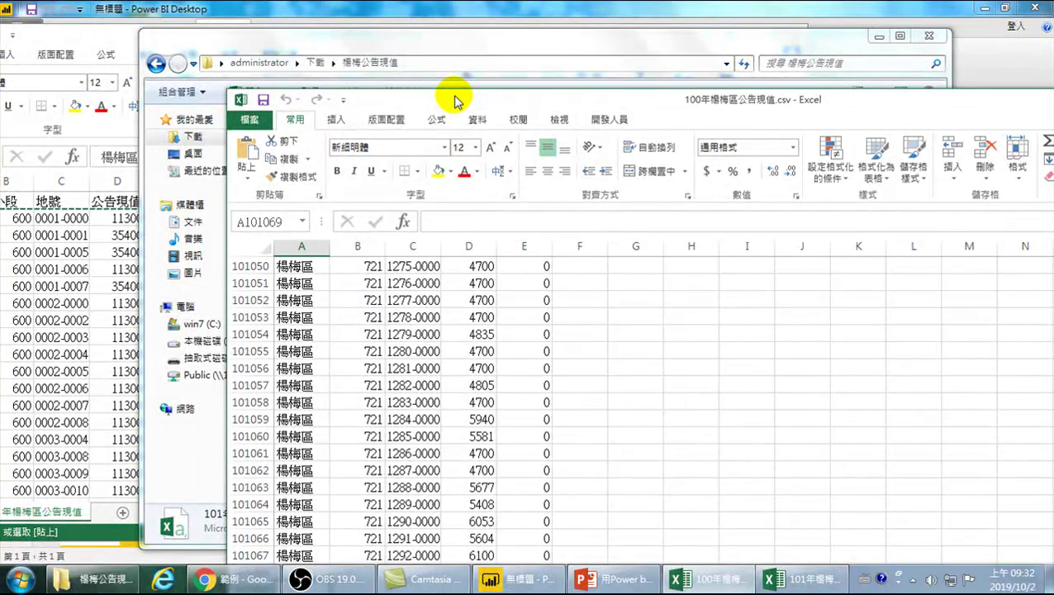
key(ctrl+Down)
key(Up)
key(Up)
key(Up)
key(Up)
key(Up)
key(Up)
key(Up)
key(Up)
key(Up)
key(Up)
key(Up)
key(Up)
key(Up)
key(Up)
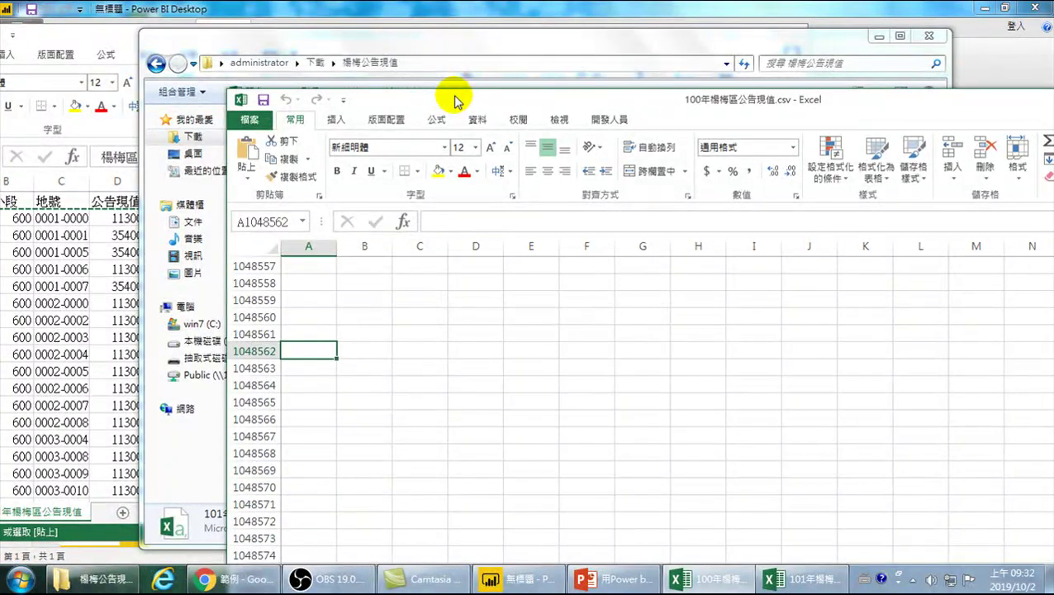
Step: Return to the last 100年 record and select A101068, the first empty cell beneath it
key(ctrl+Home)
click(289, 348)
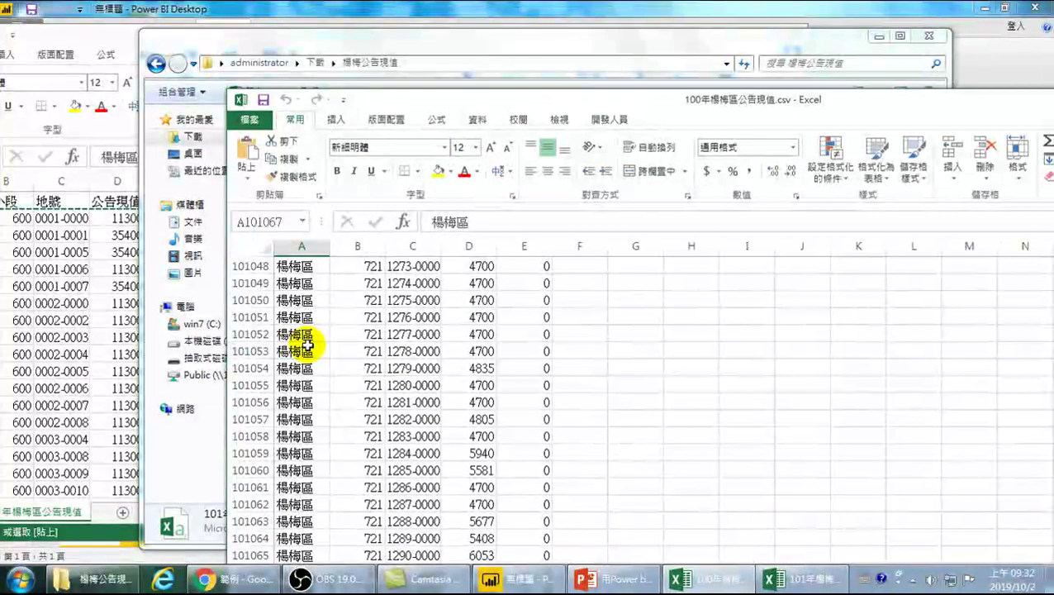
key(Down)
key(Down)
key(Down)
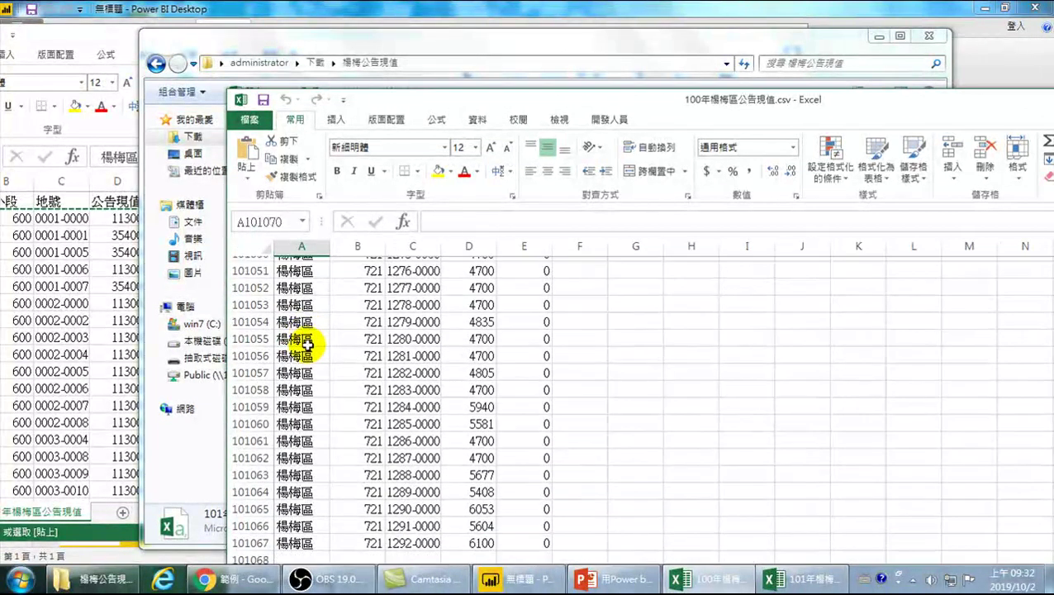
key(Down)
key(Down)
key(Down)
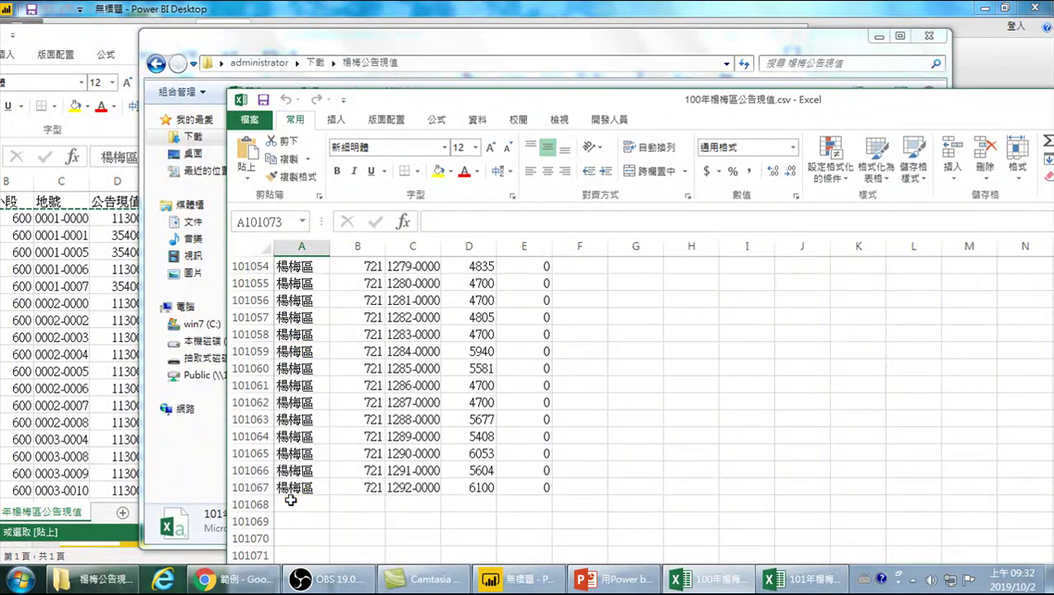
click(294, 502)
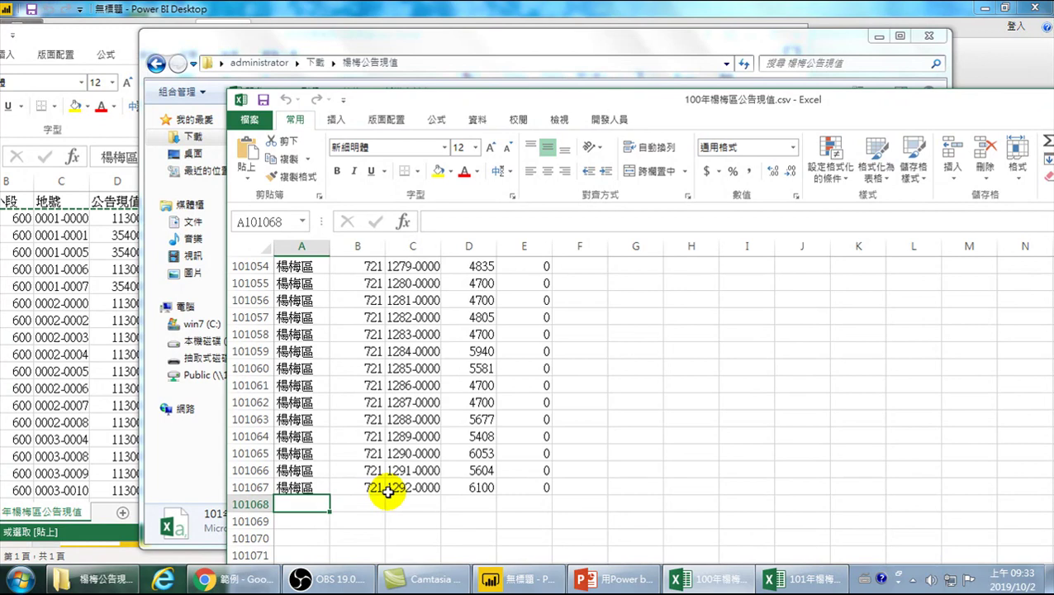
Step: Return to cell A1 of the 100年 worksheet and reposition its window so the whole width and window controls are in reach
drag(572, 109, 401, 91)
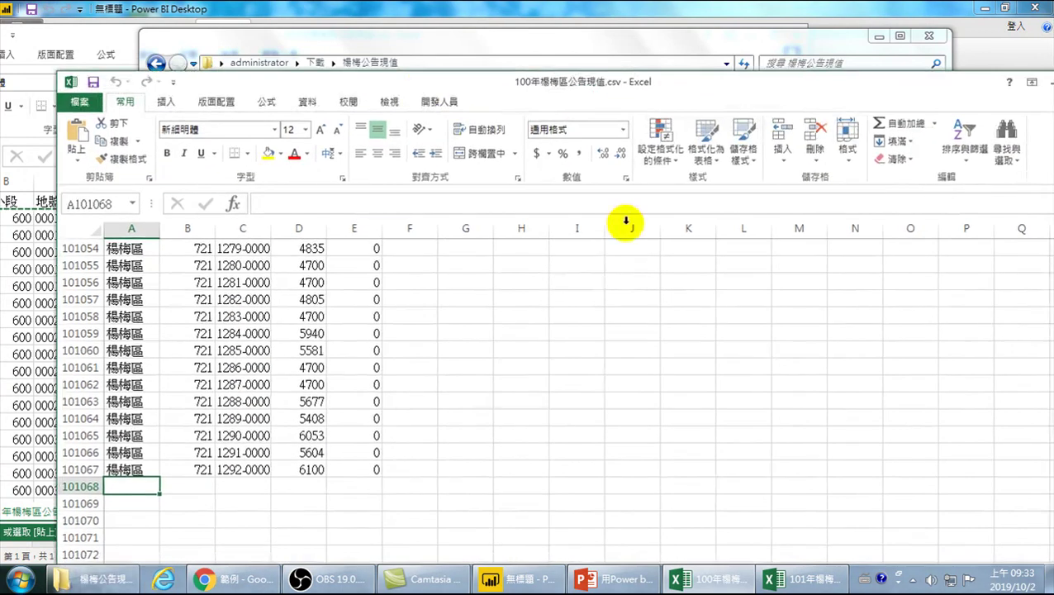
click(317, 349)
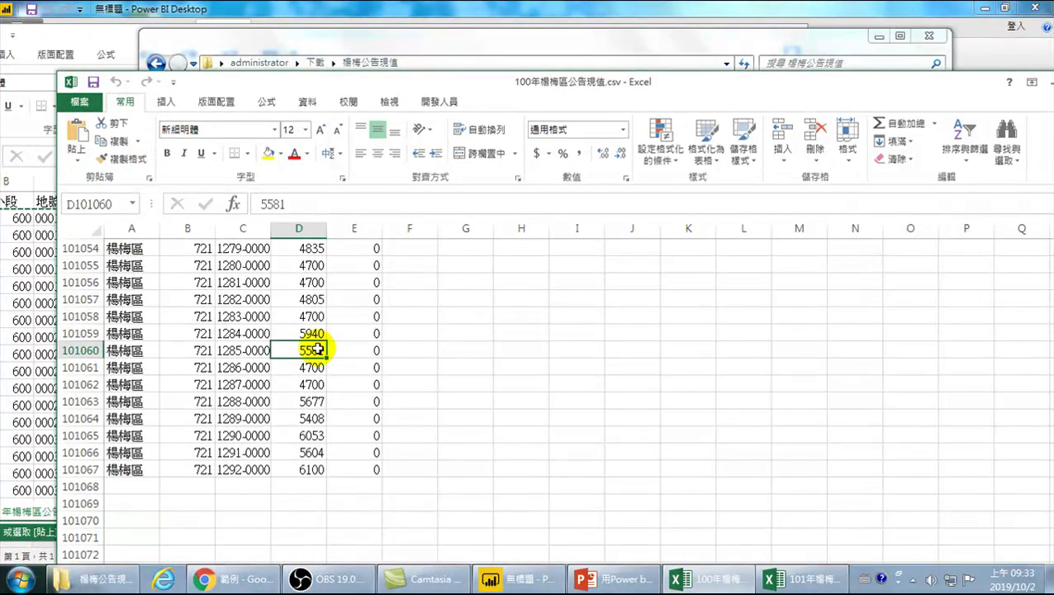
key(ctrl+Home)
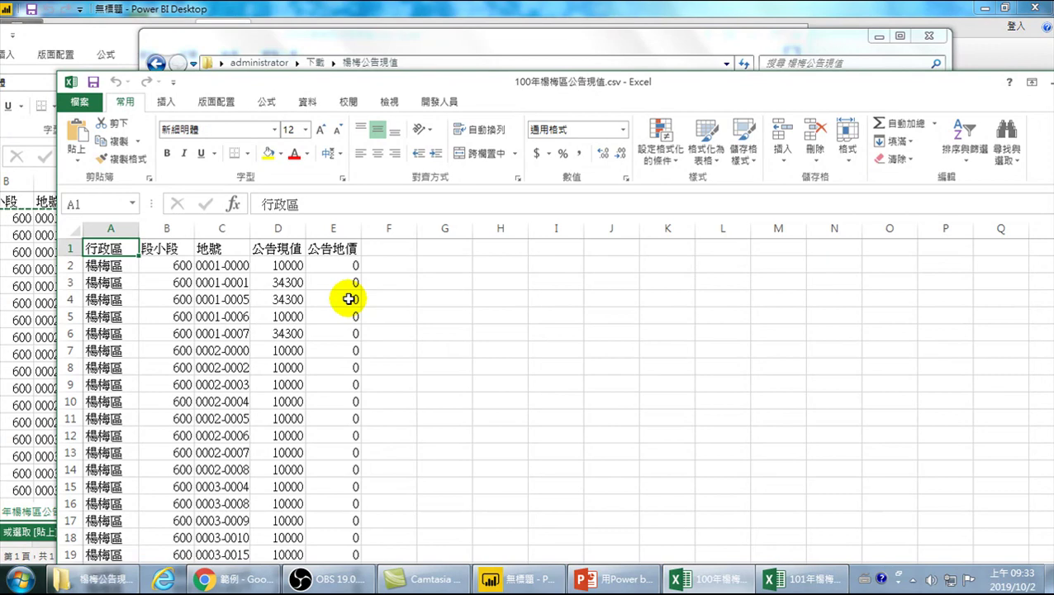
drag(300, 86, 330, 89)
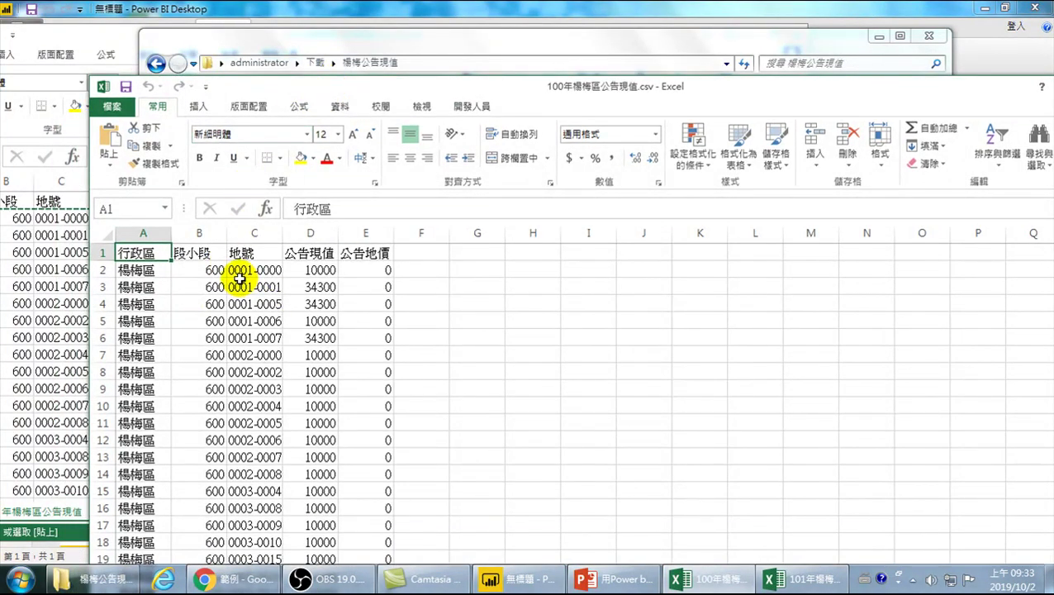
drag(237, 91, 172, 95)
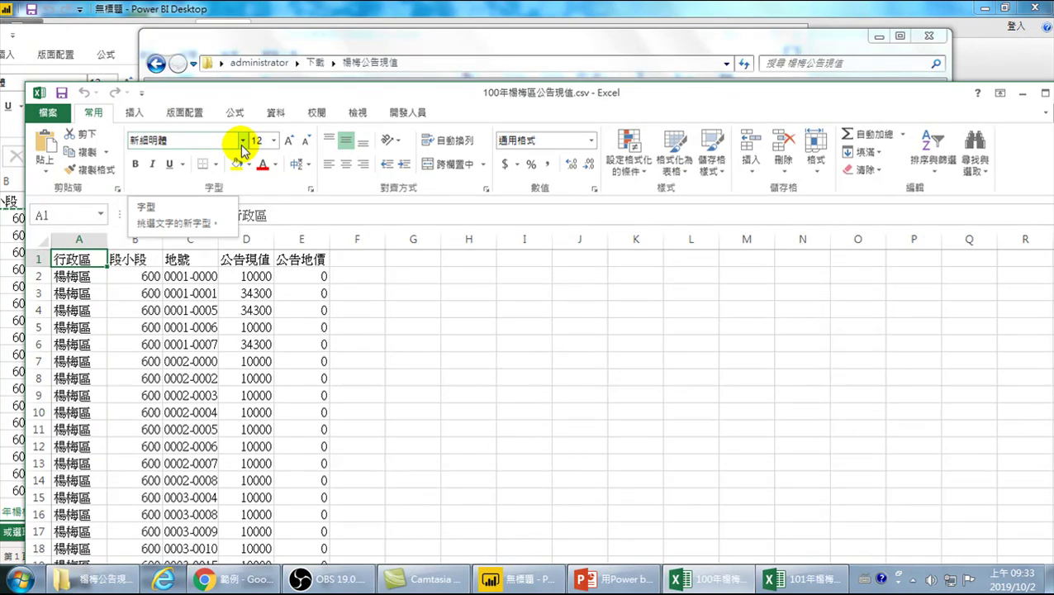
drag(206, 93, 177, 99)
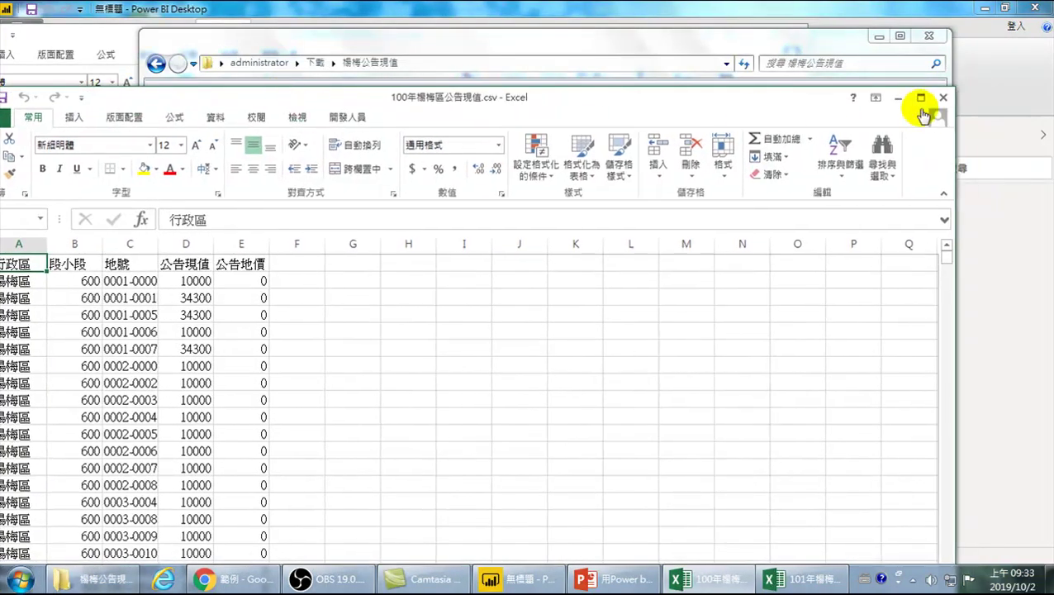
Step: Close the 100年 and 101年 workbooks, discard the large clipboard data, and minimize the folder window
click(944, 97)
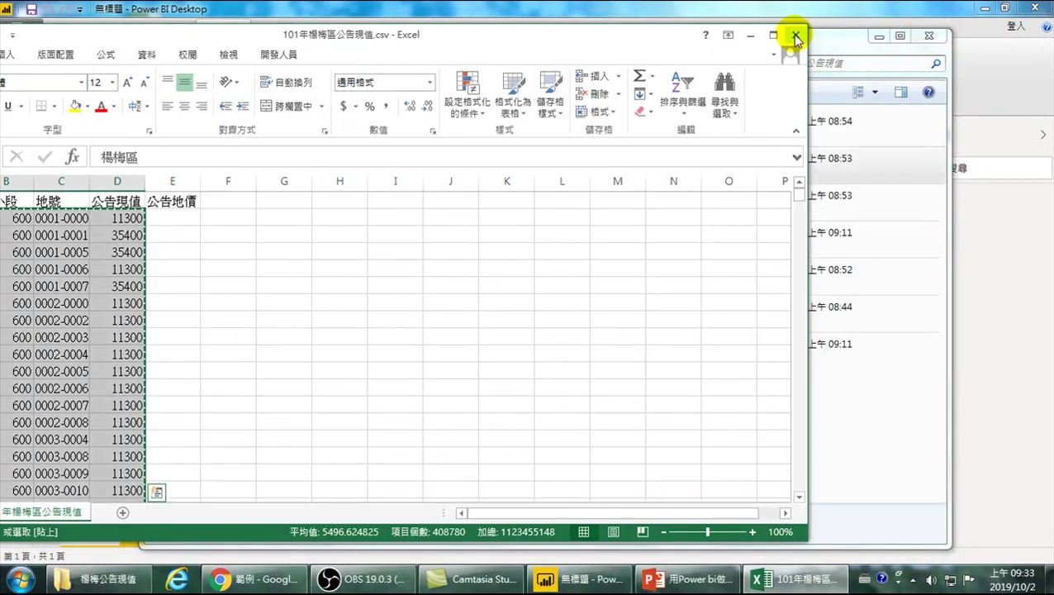
click(795, 34)
click(530, 338)
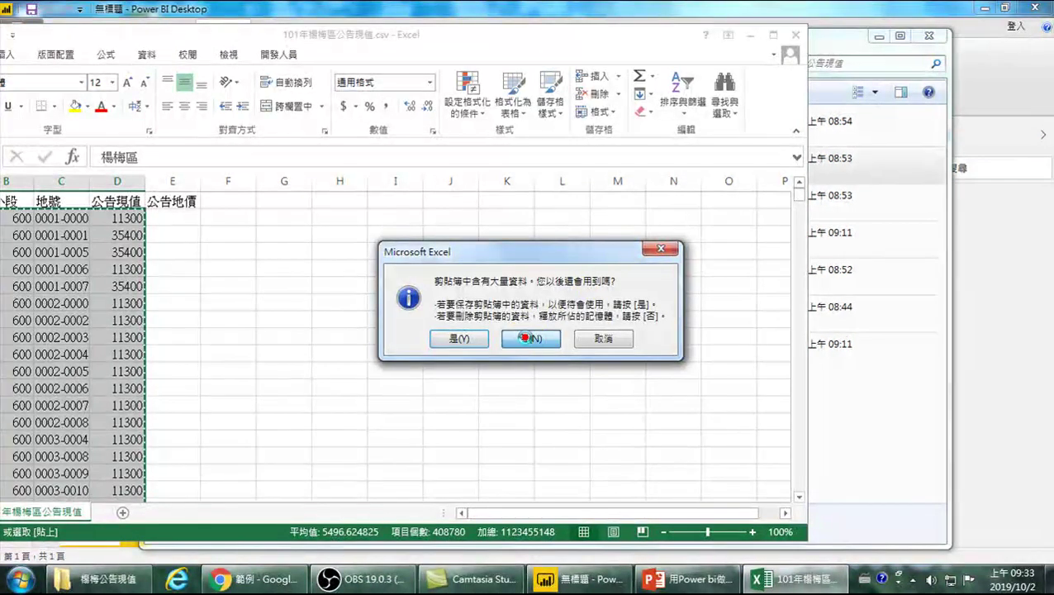
click(878, 37)
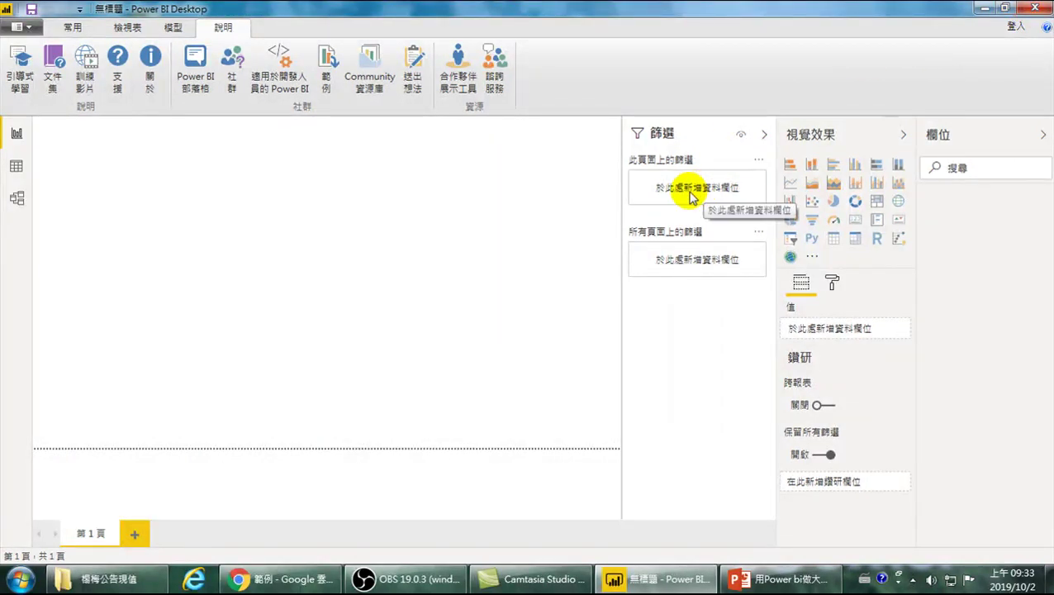
Step: Restore the 楊梅公告現值 folder window, go back to the 下載 folder, and close the window
click(111, 582)
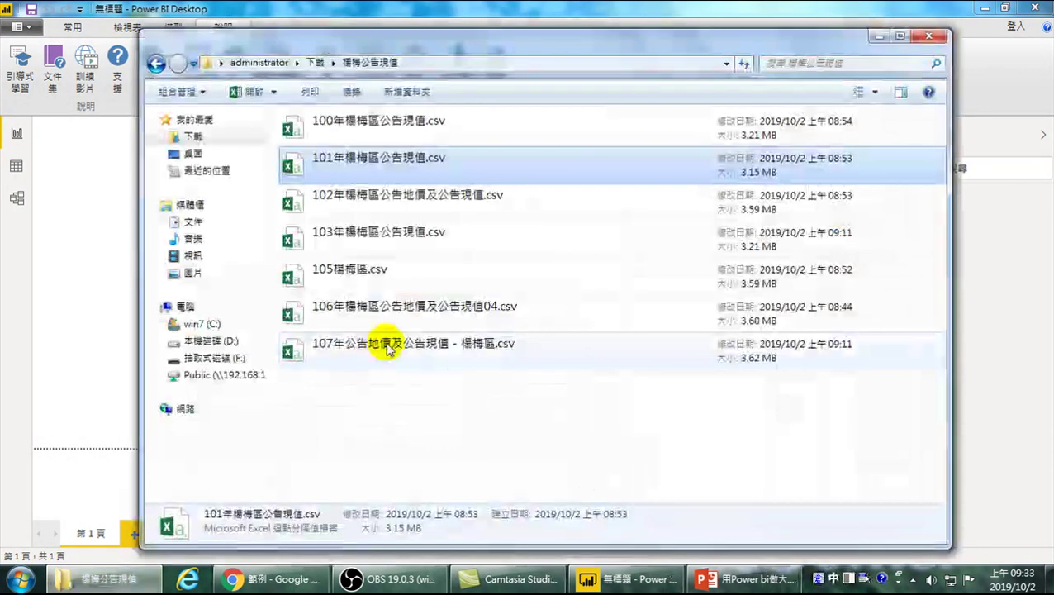
click(157, 64)
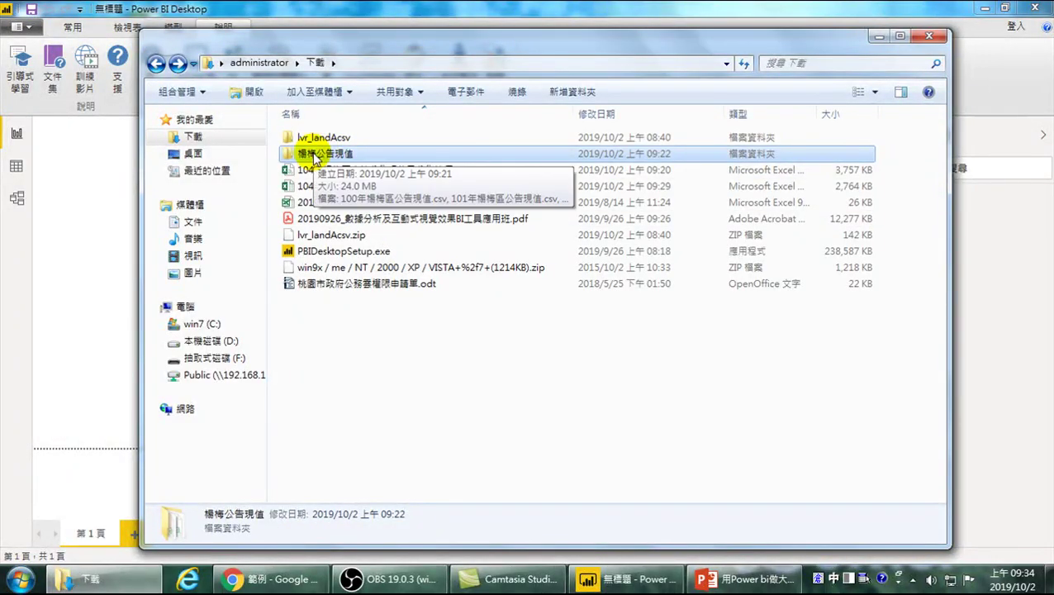
click(209, 139)
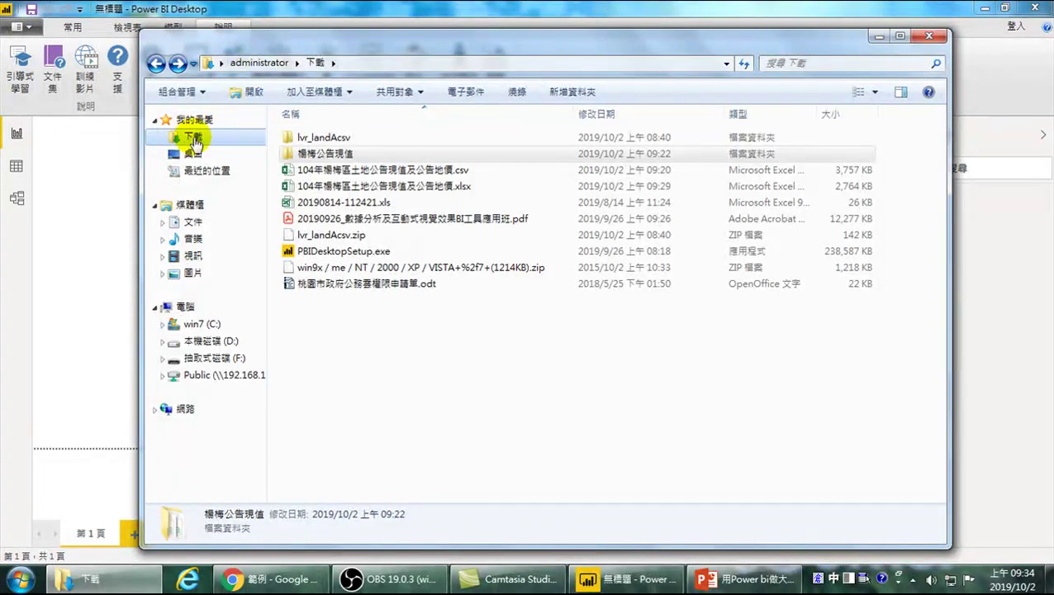
click(928, 35)
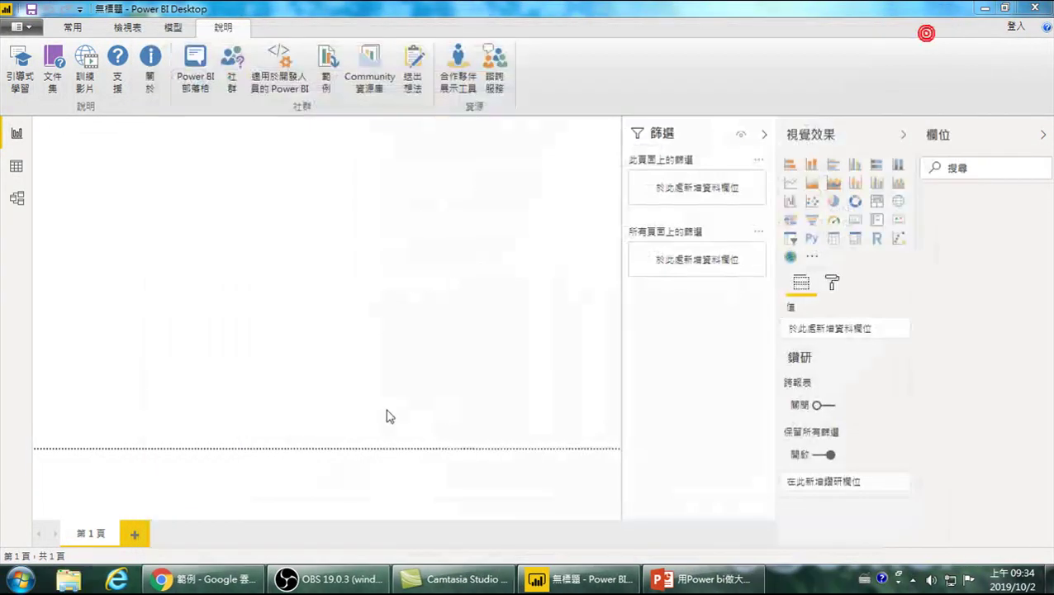
Step: Open the 下載 folder in a new file window, view the yearly CSV files in 楊梅公告現值, and go back to 下載
click(66, 581)
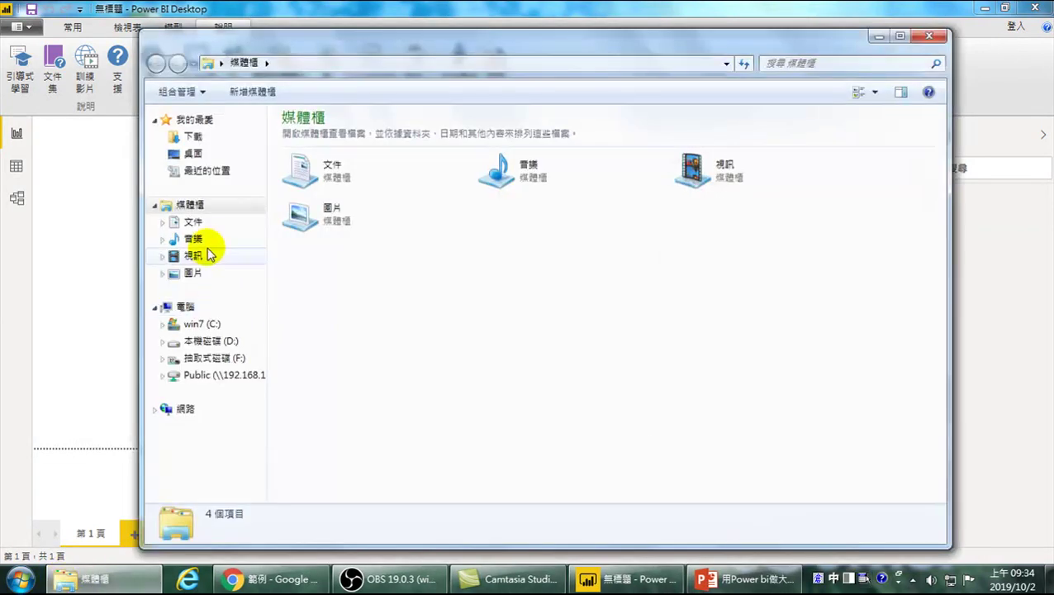
click(197, 139)
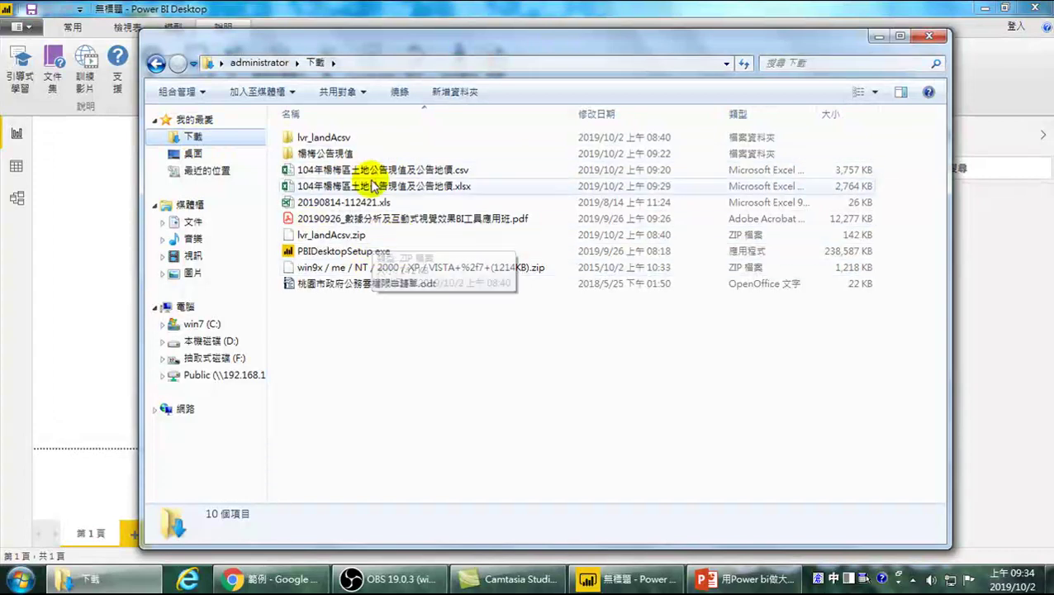
right_click(330, 329)
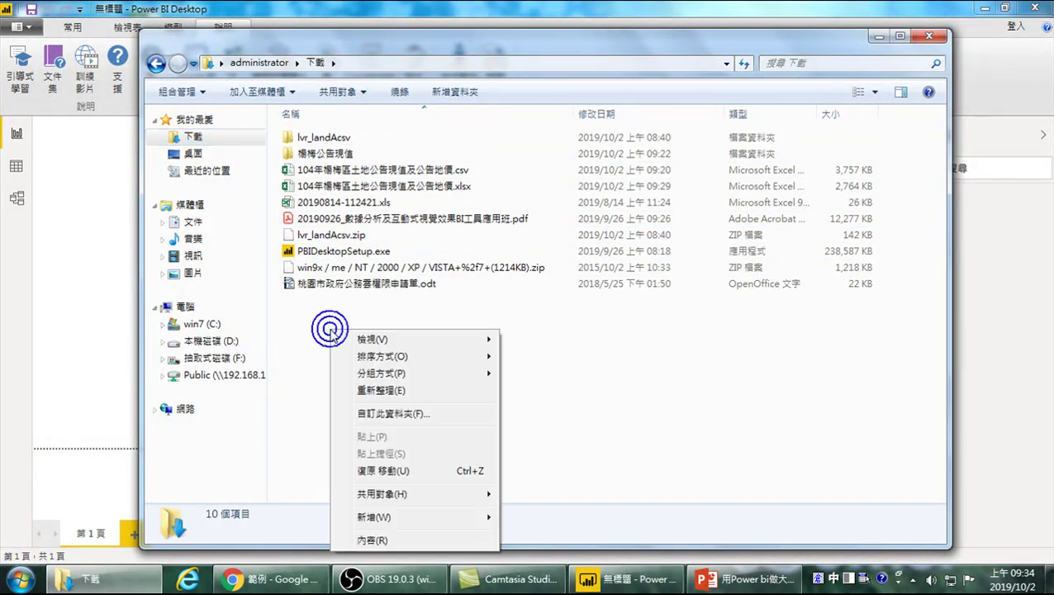
mouse_move(360, 517)
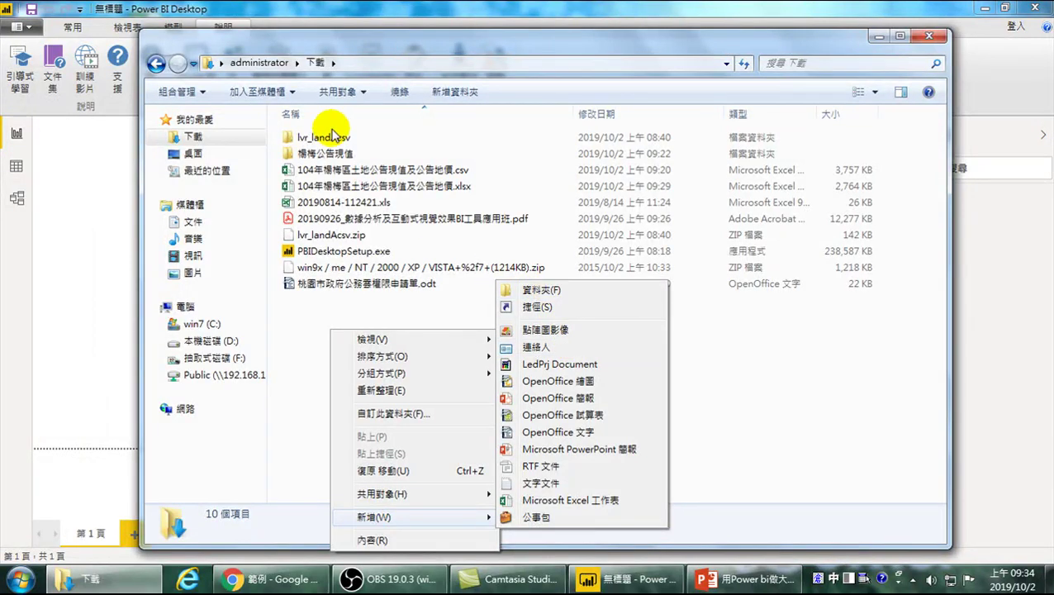
click(330, 154)
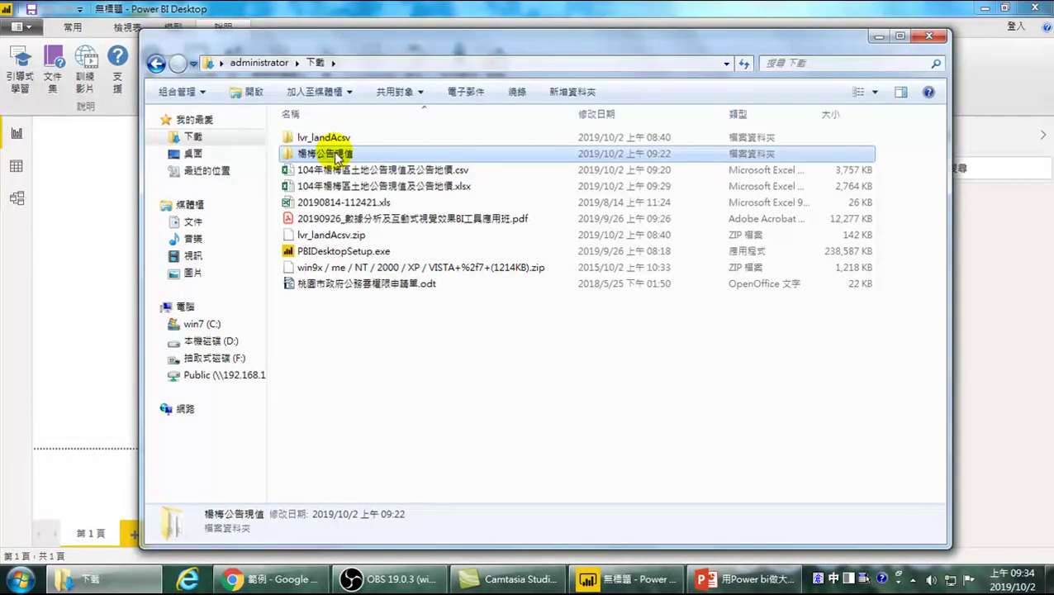
double_click(337, 157)
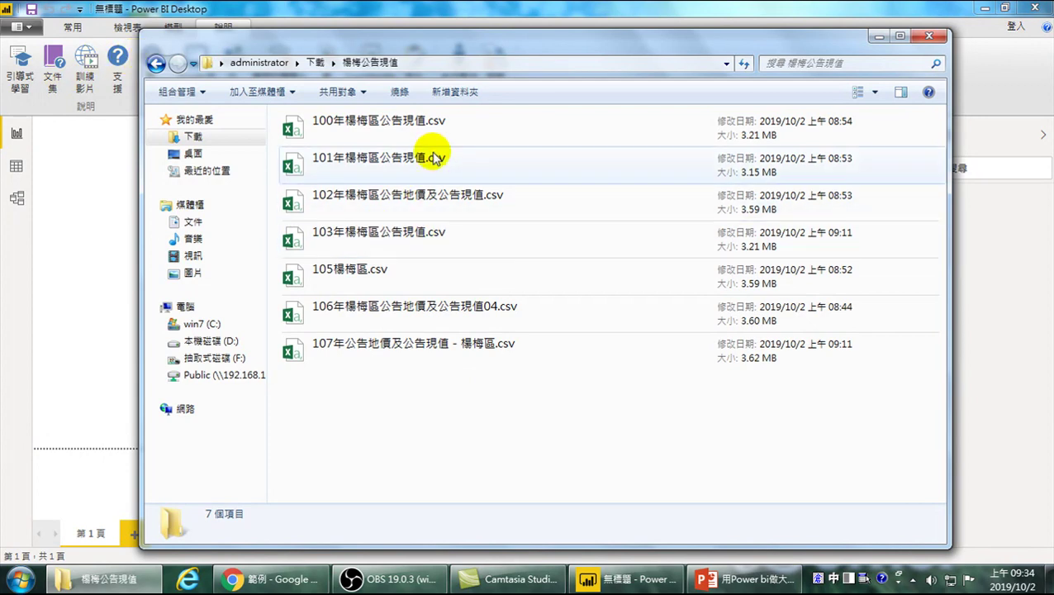
click(155, 63)
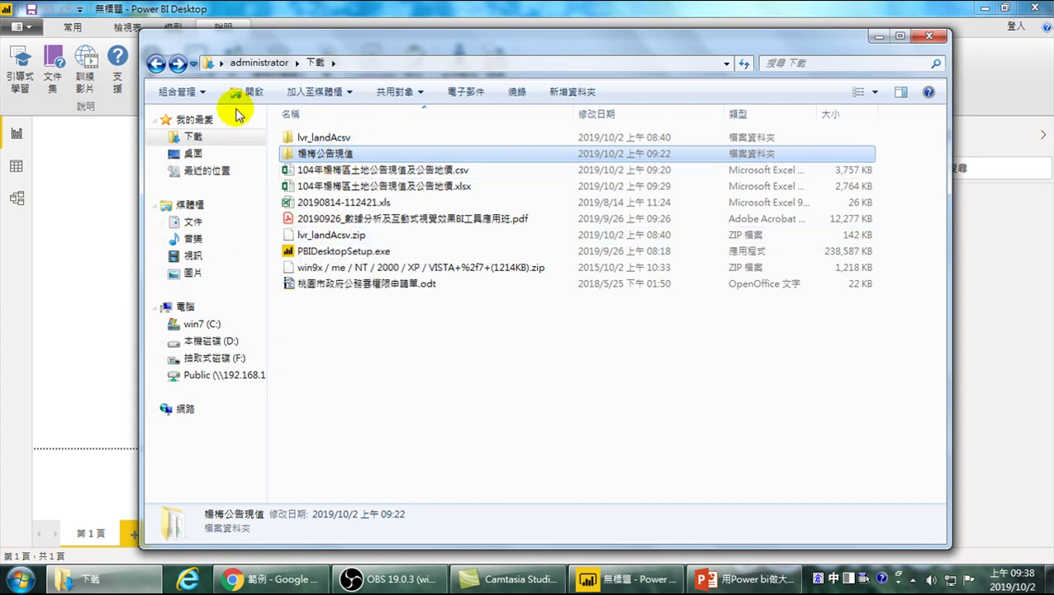
Step: Minimize the open windows to show the Power BI Desktop shortcut on the desktop, and switch back to the untitled Power BI report
click(361, 15)
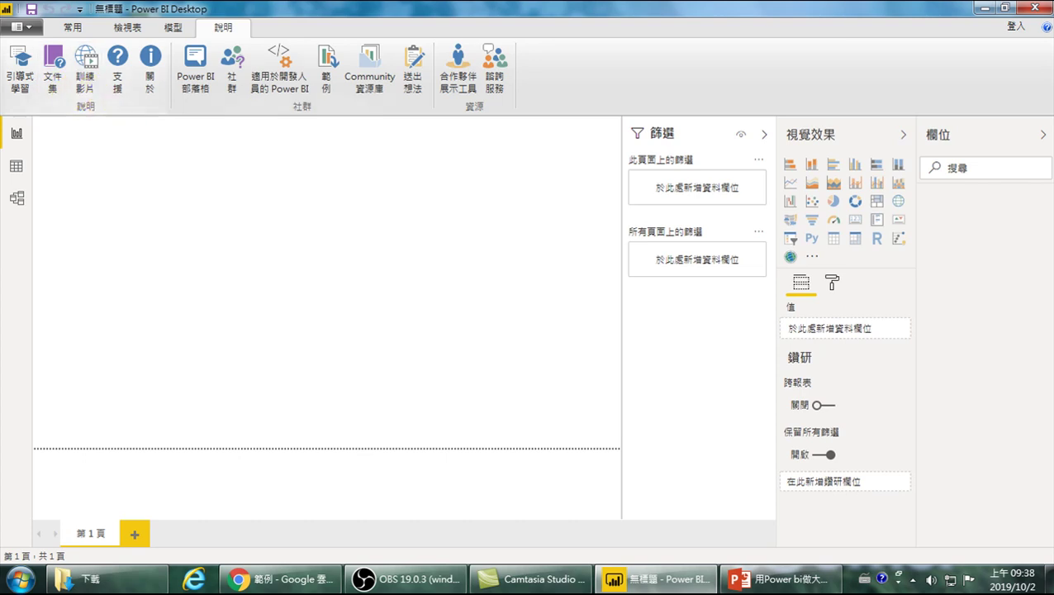
click(978, 8)
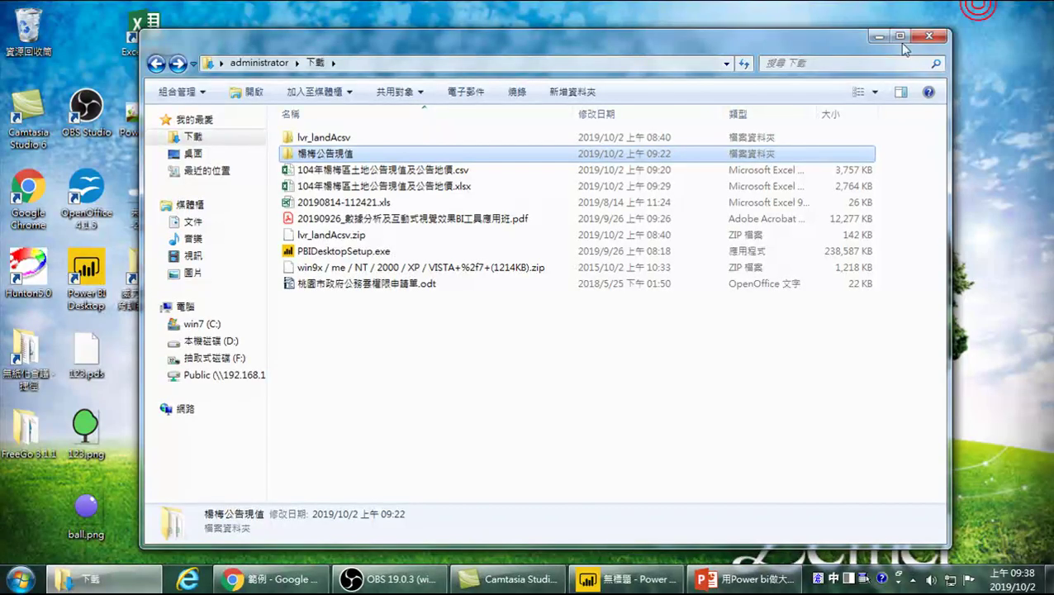
click(878, 33)
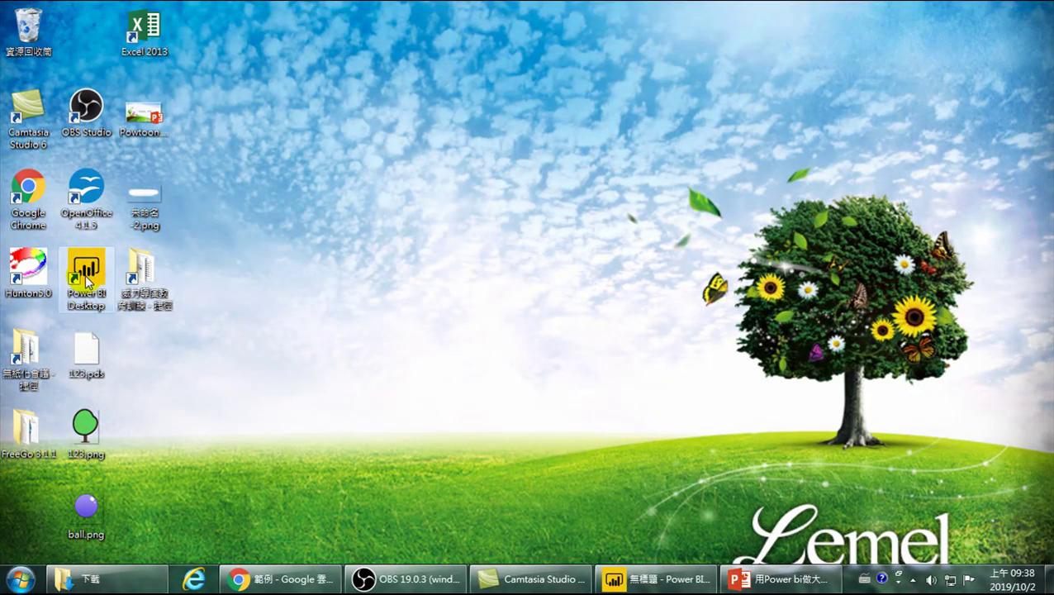
click(87, 299)
click(666, 572)
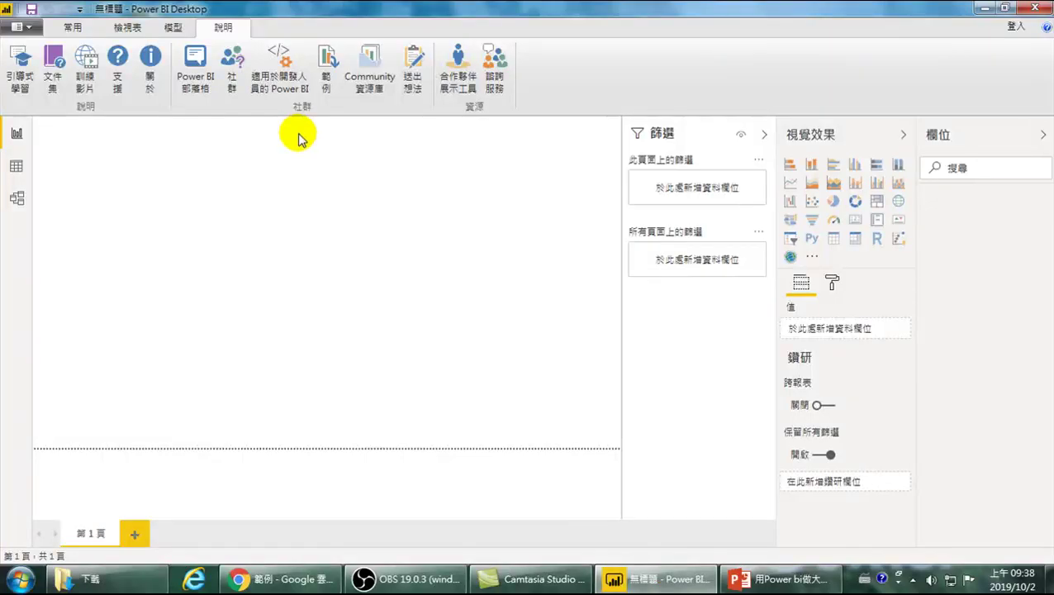
Step: Open the full 取得資料 dialog listing every data source type
click(72, 28)
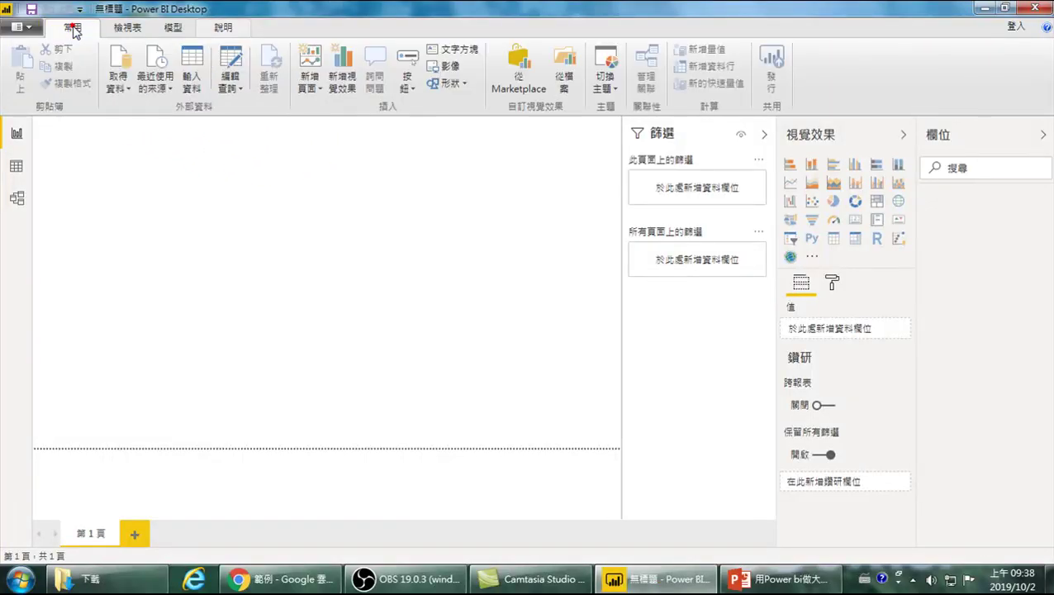
click(118, 87)
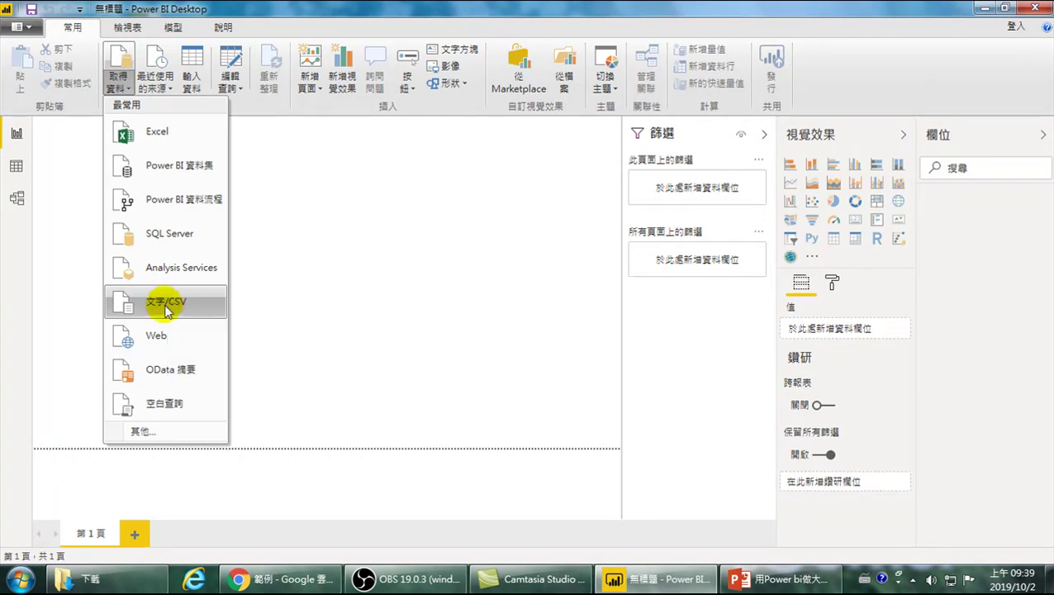
click(151, 436)
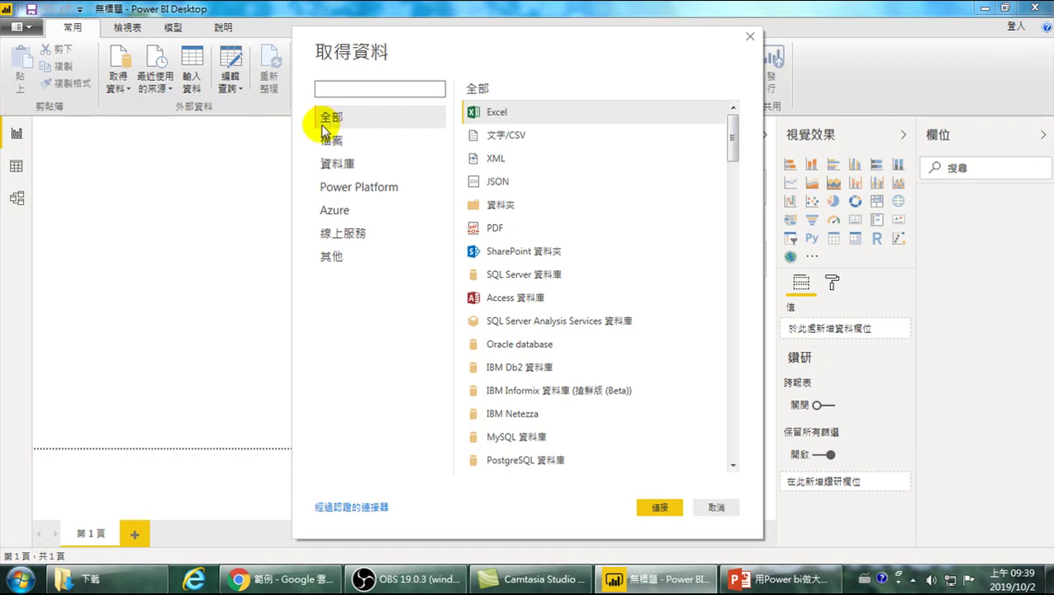
Step: Check the 其他 category, return to 全部, and examine the available connectors, from files and databases to Azure and online services
click(347, 257)
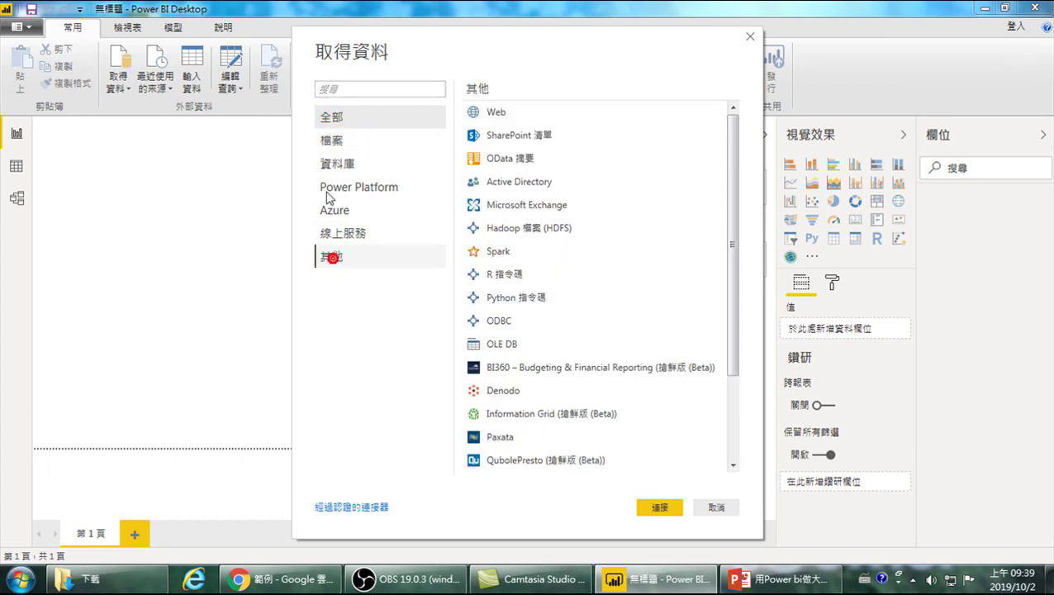
click(338, 122)
click(339, 122)
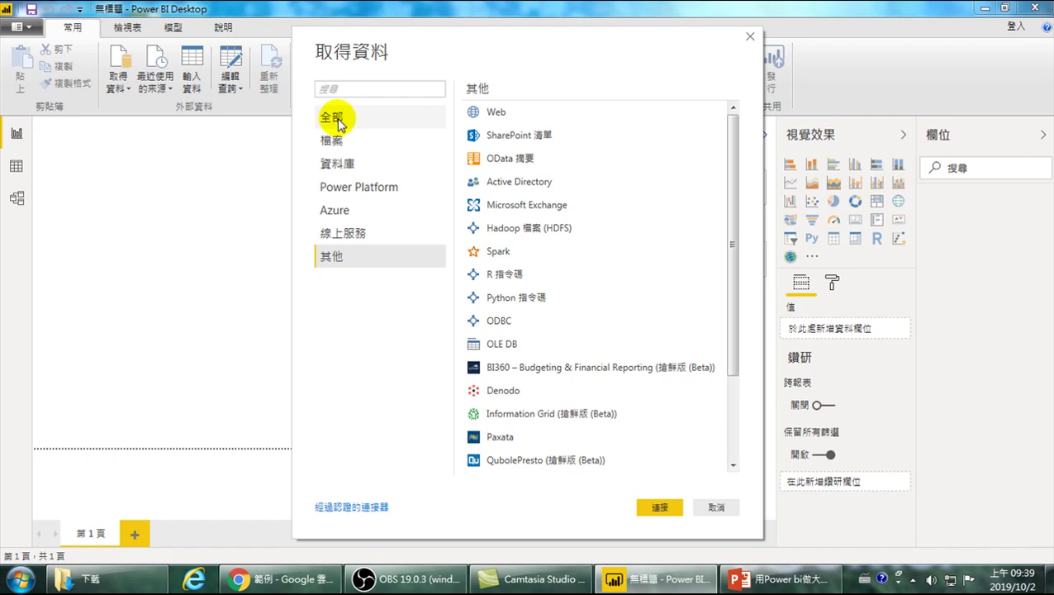
click(338, 121)
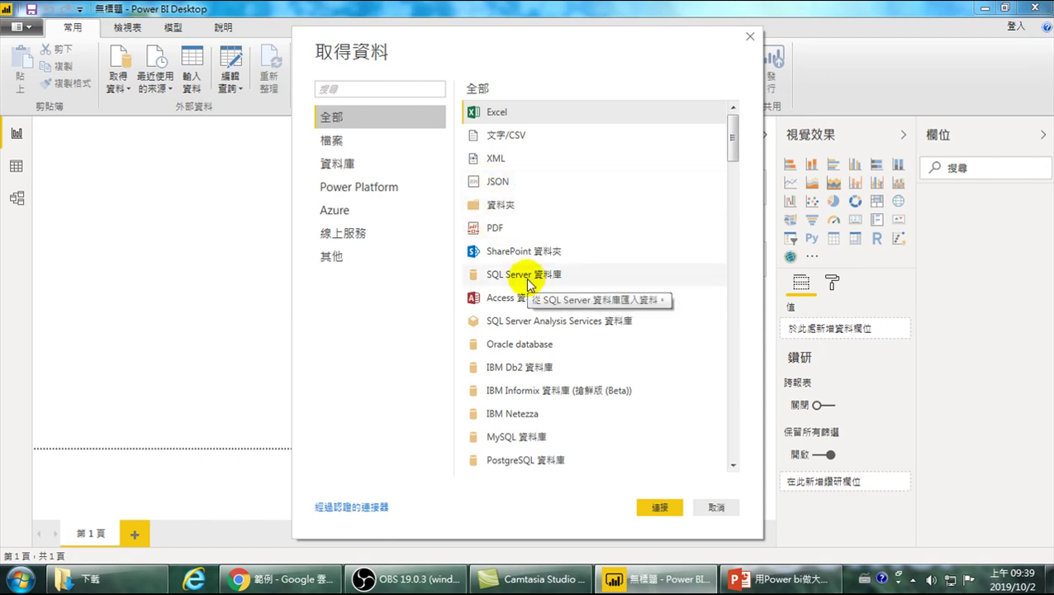
scroll(533, 328, down, 3)
scroll(533, 329, down, 4)
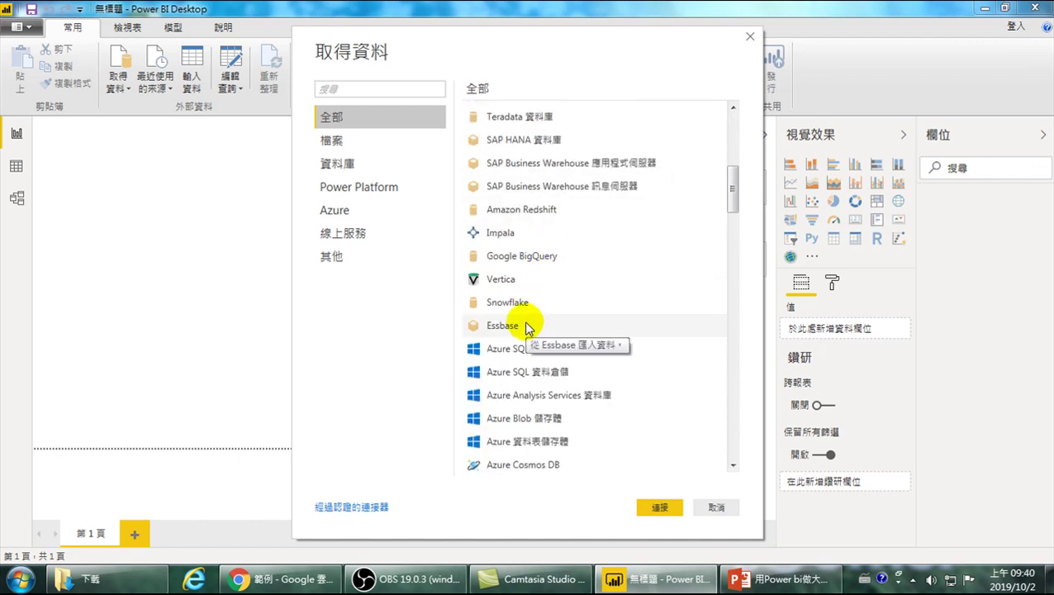
scroll(526, 328, down, 3)
scroll(513, 337, down, 2)
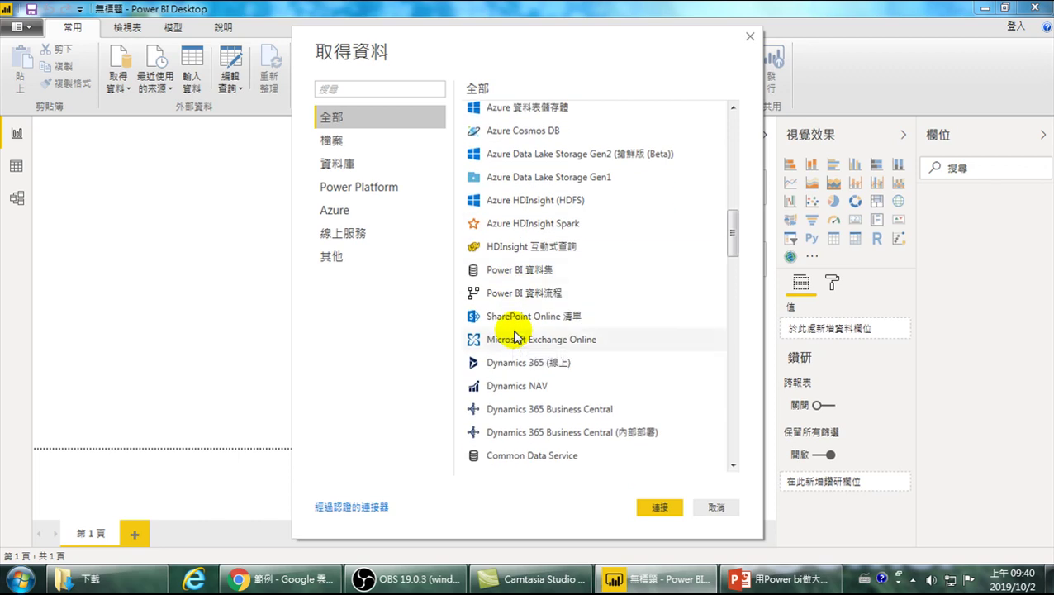
scroll(517, 230, down, 4)
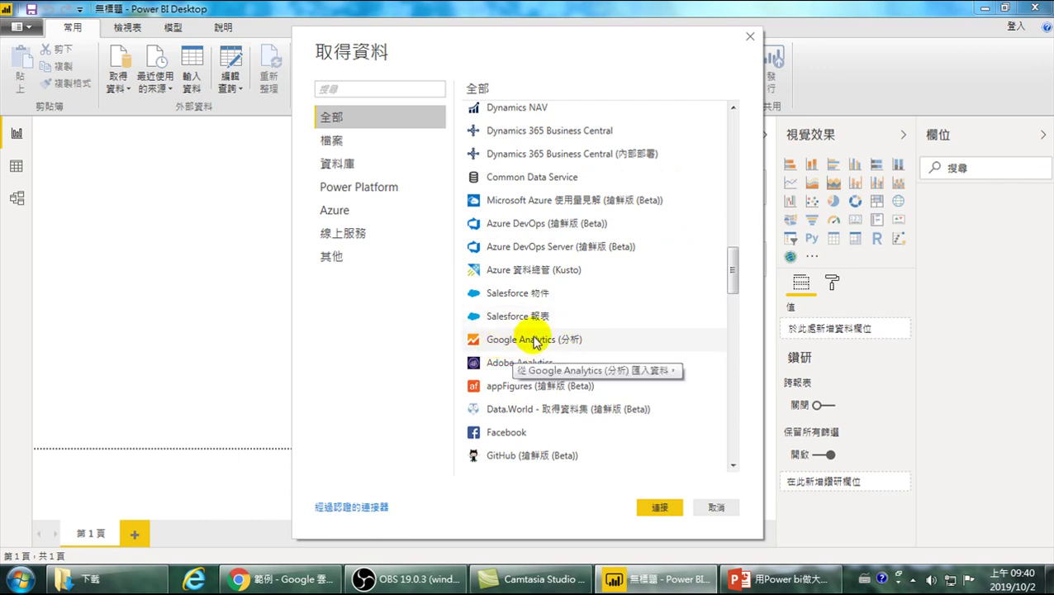
scroll(528, 351, down, 3)
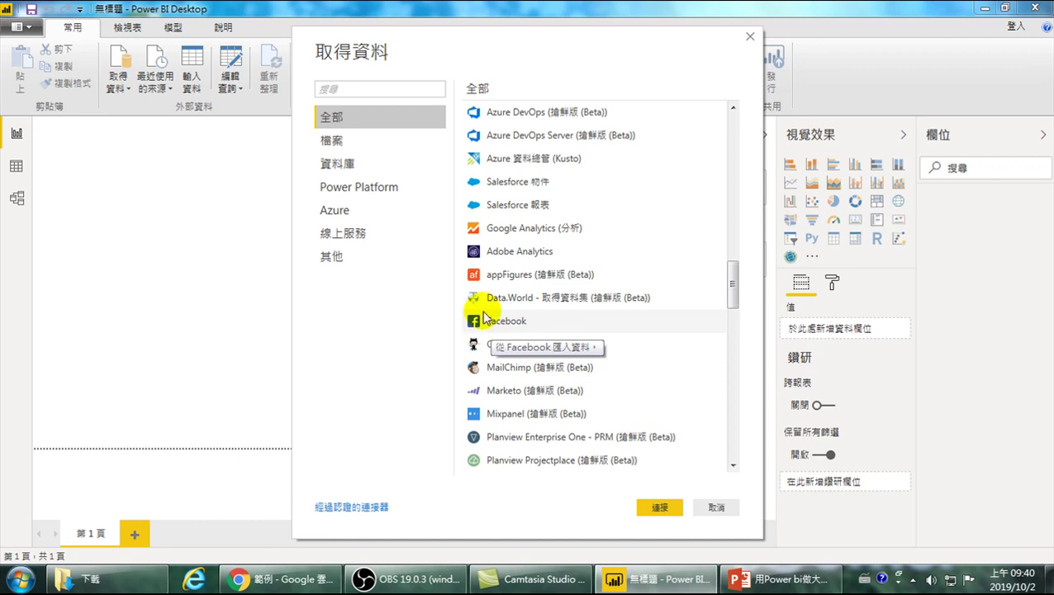
scroll(508, 329, down, 3)
scroll(505, 329, down, 2)
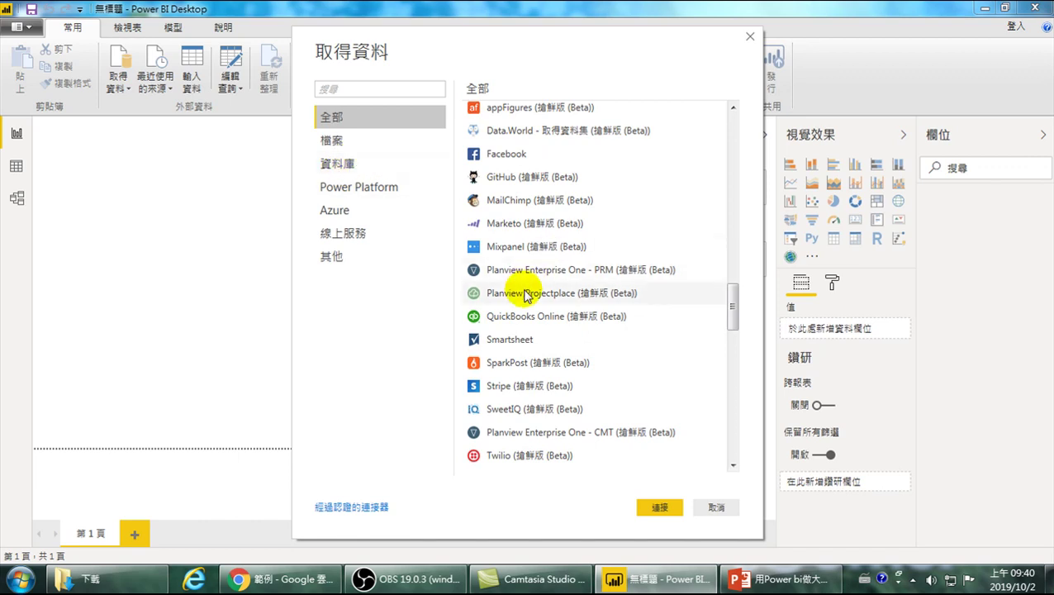
Step: Review the Azure and online service connectors and the 檔案 category's 資料夾 source, and close the 取得資料 dialog
scroll(508, 294, up, 4)
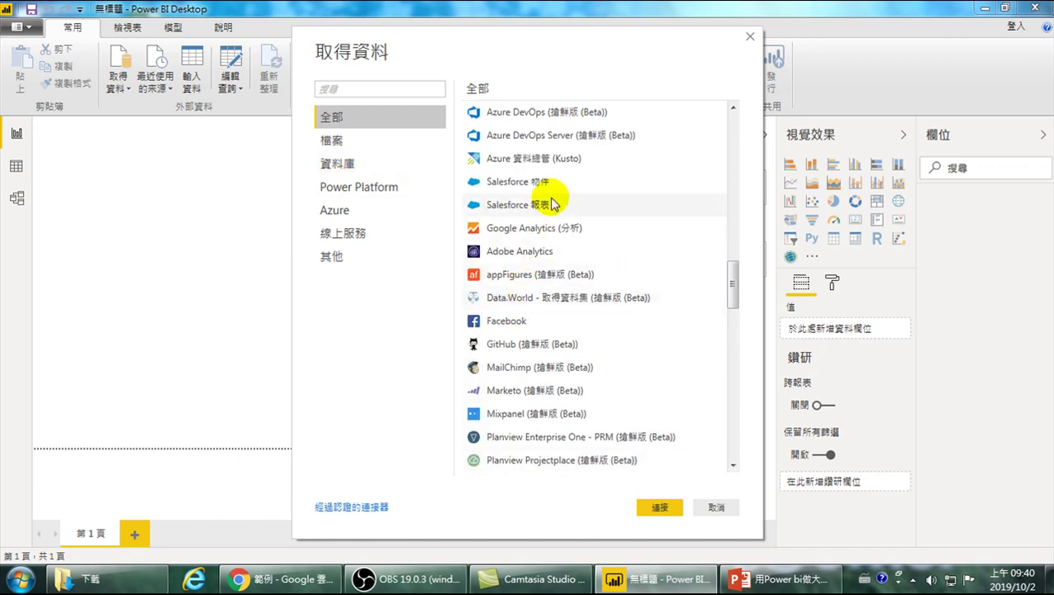
scroll(547, 167, up, 2)
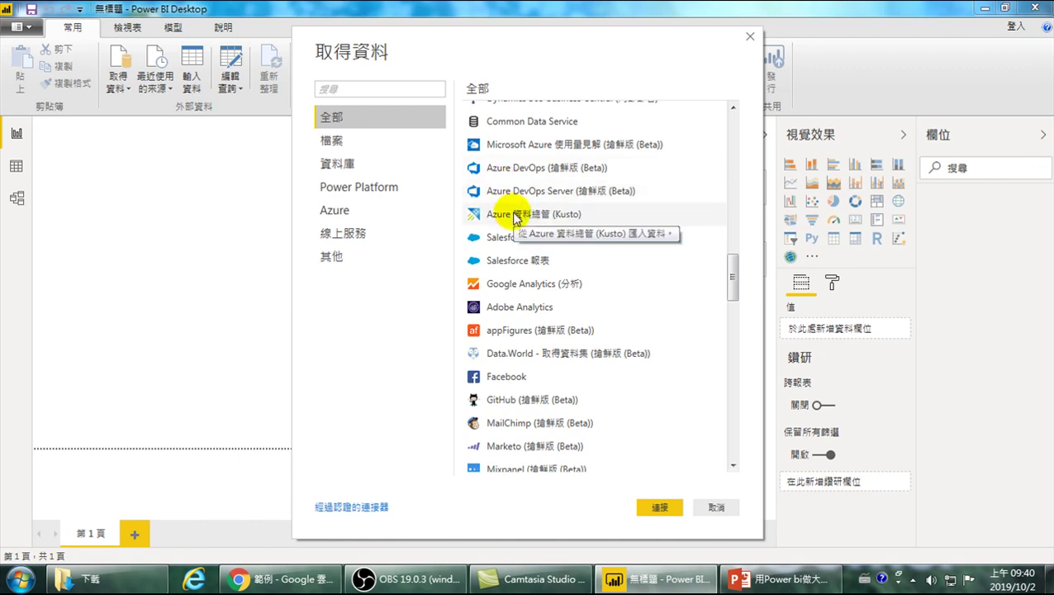
scroll(514, 216, up, 5)
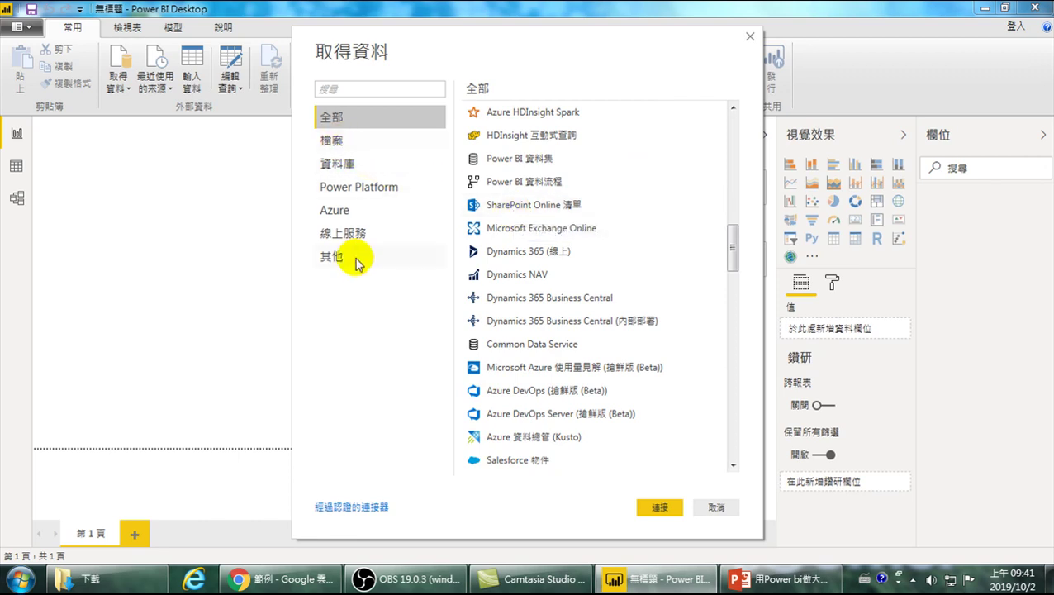
click(333, 142)
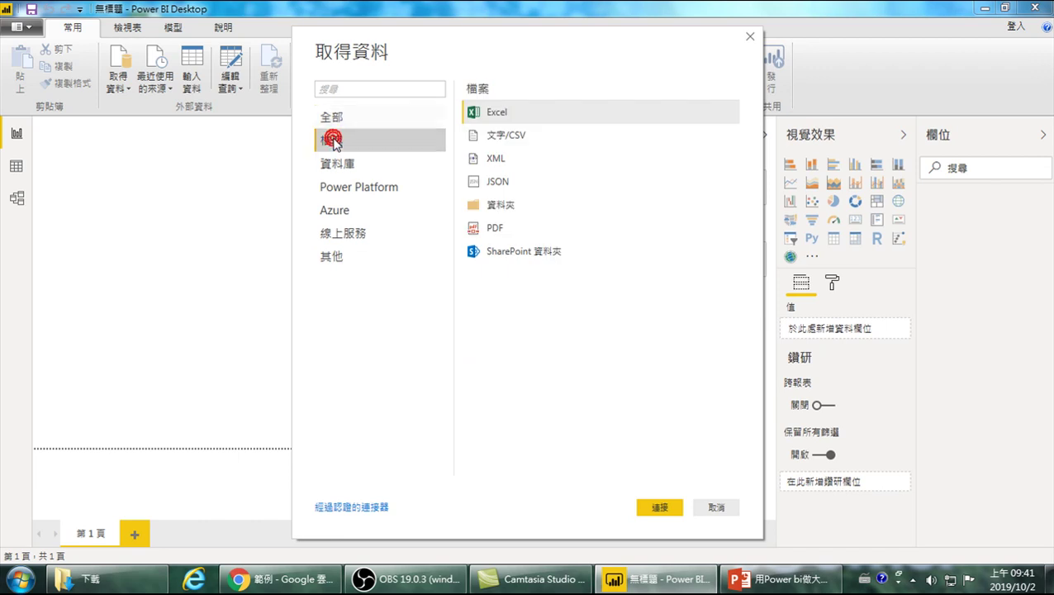
click(498, 209)
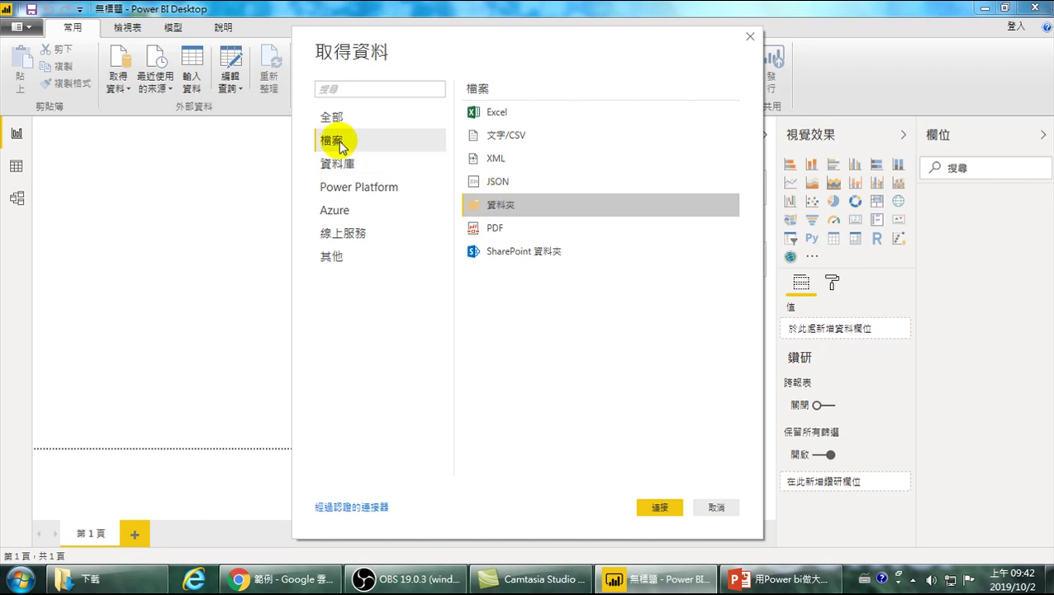
click(716, 507)
Step: Connect to a 資料夾 source from the 檔案 category of the full 取得資料 dialog and start browsing for its path
click(119, 82)
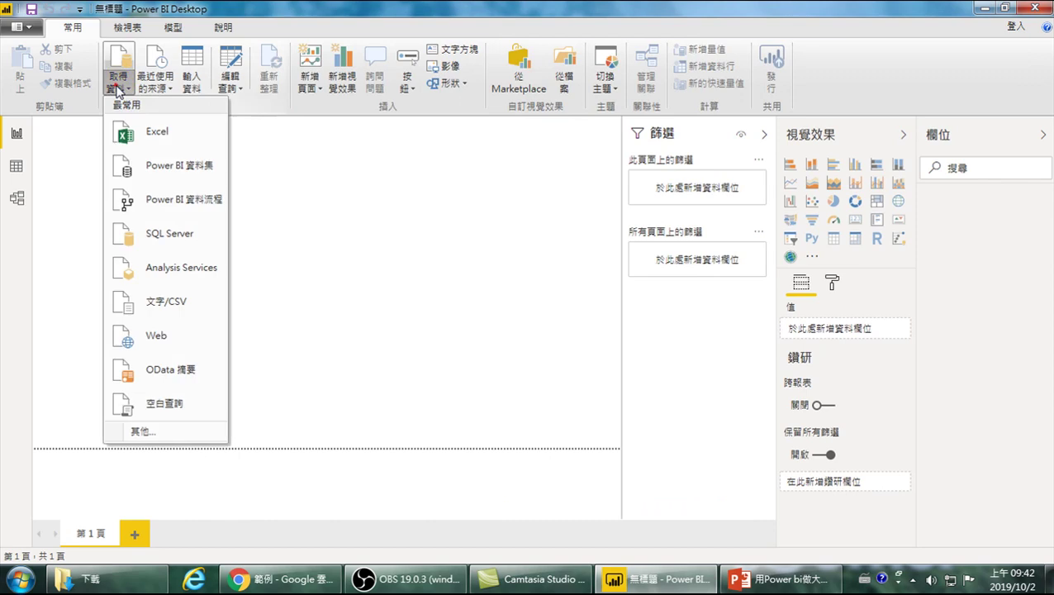
click(142, 431)
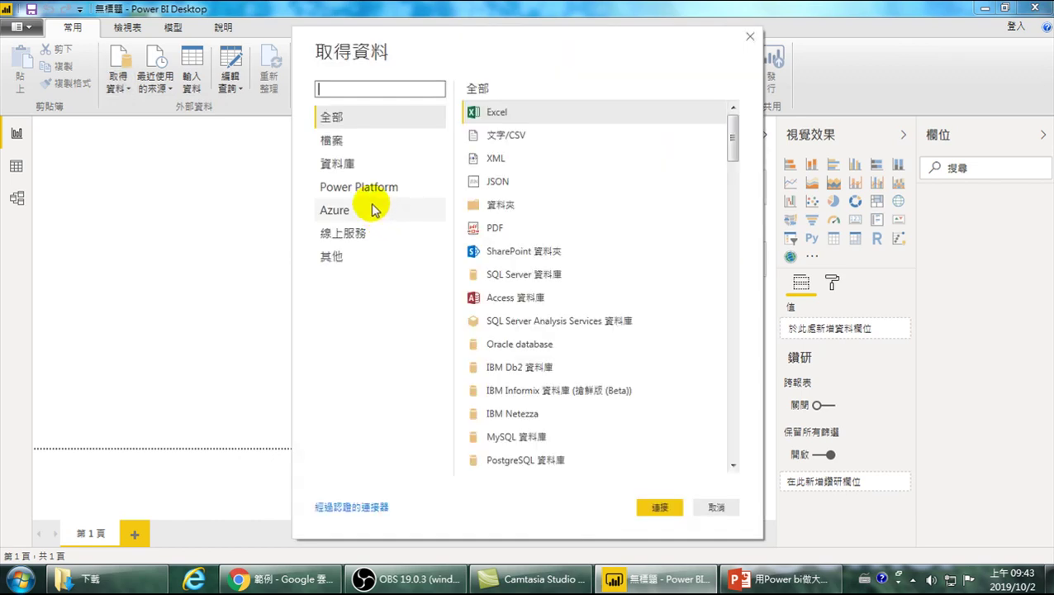
click(331, 141)
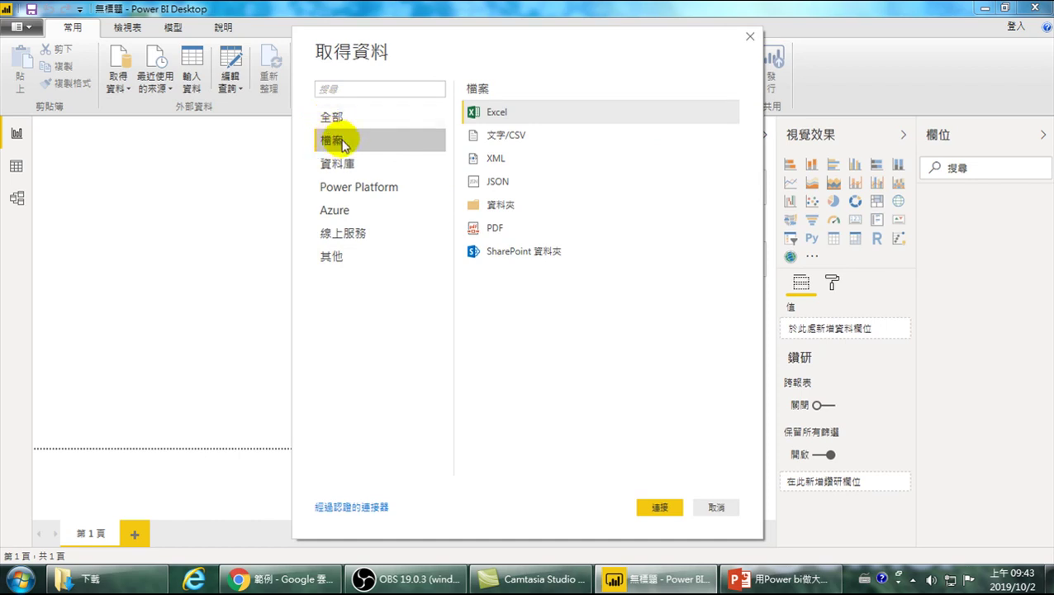
click(492, 204)
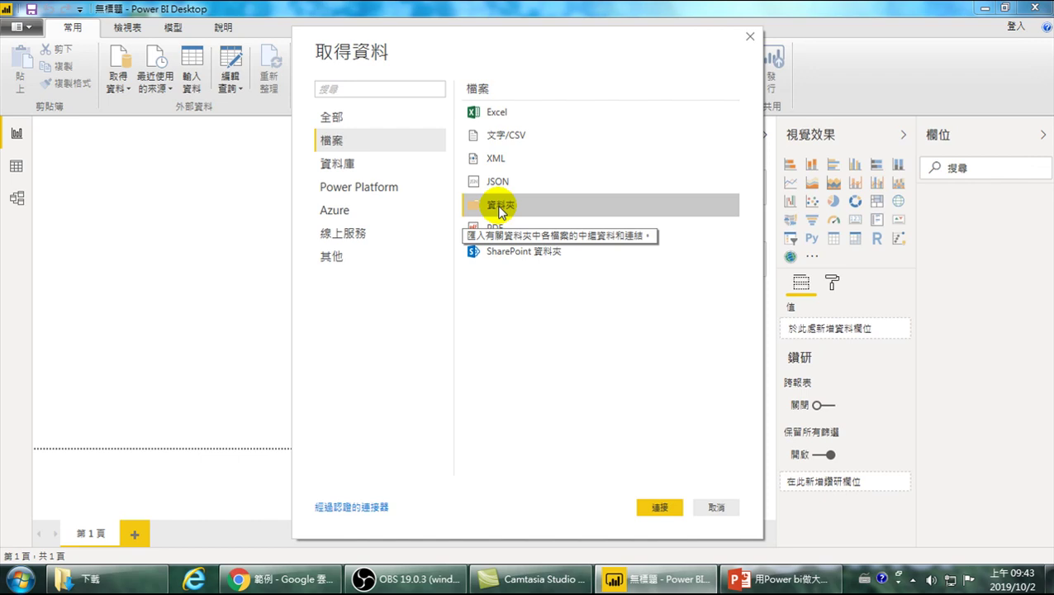
click(661, 509)
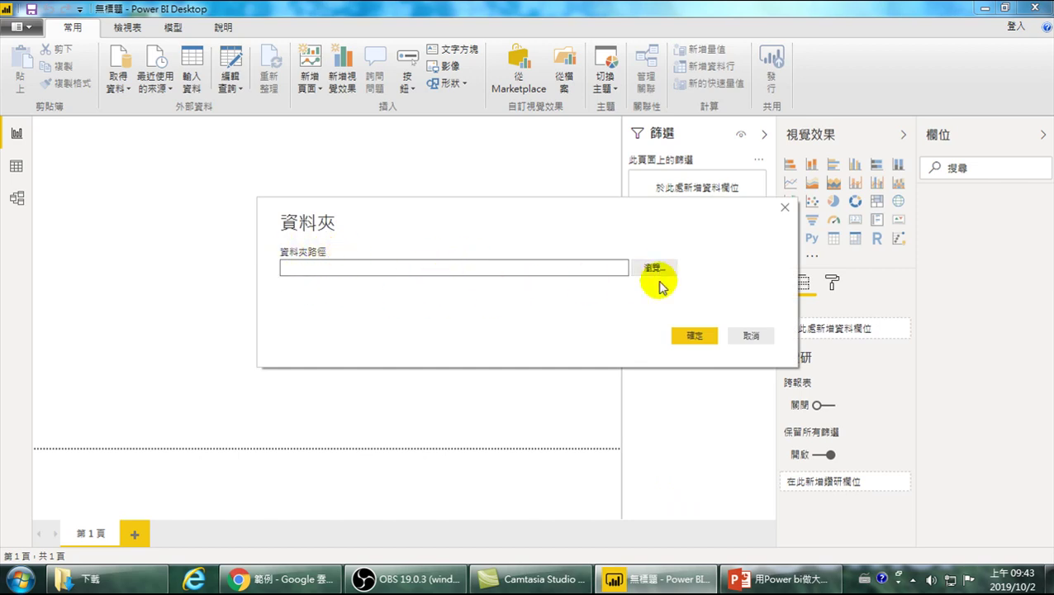
click(653, 267)
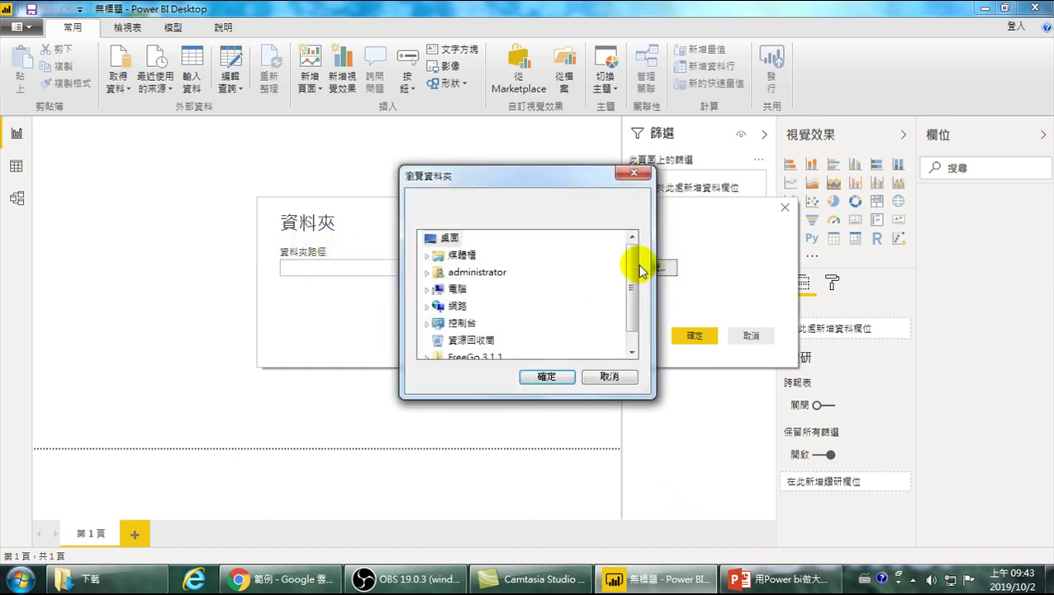
Step: Look through the computer's drives, the win7 (C:) folders and 使用者 for the folder that holds the CSV files
click(429, 240)
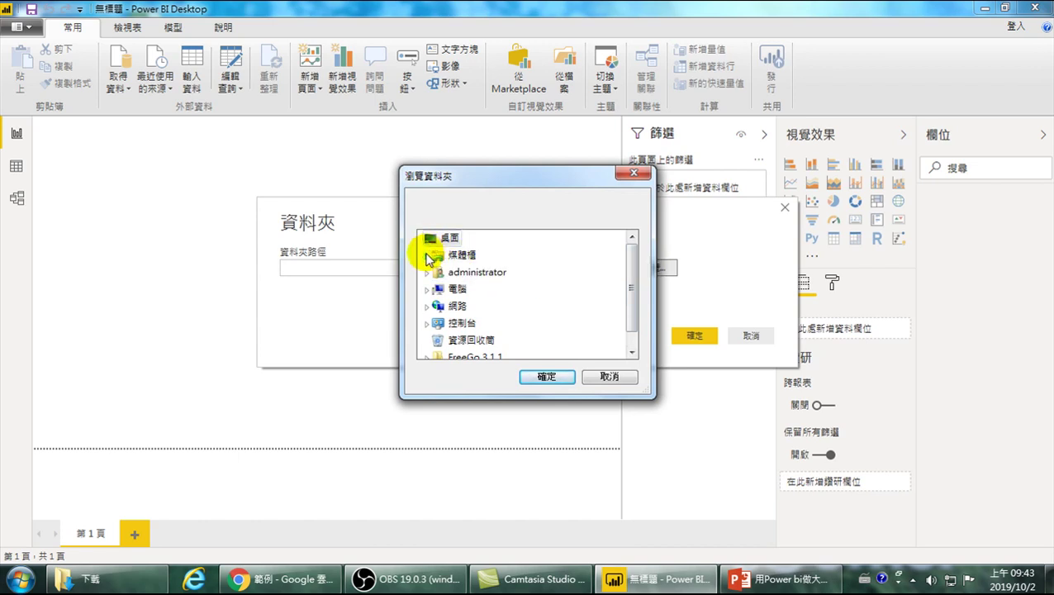
mouse_move(632, 277)
mouse_down()
mouse_move(630, 267)
mouse_move(630, 299)
mouse_move(630, 264)
mouse_up()
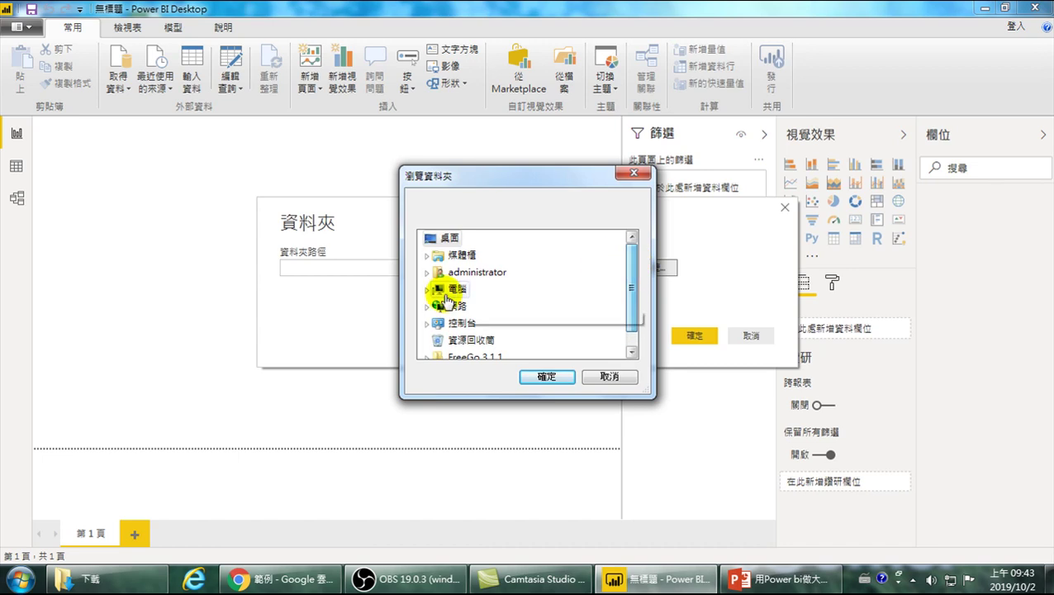
click(427, 289)
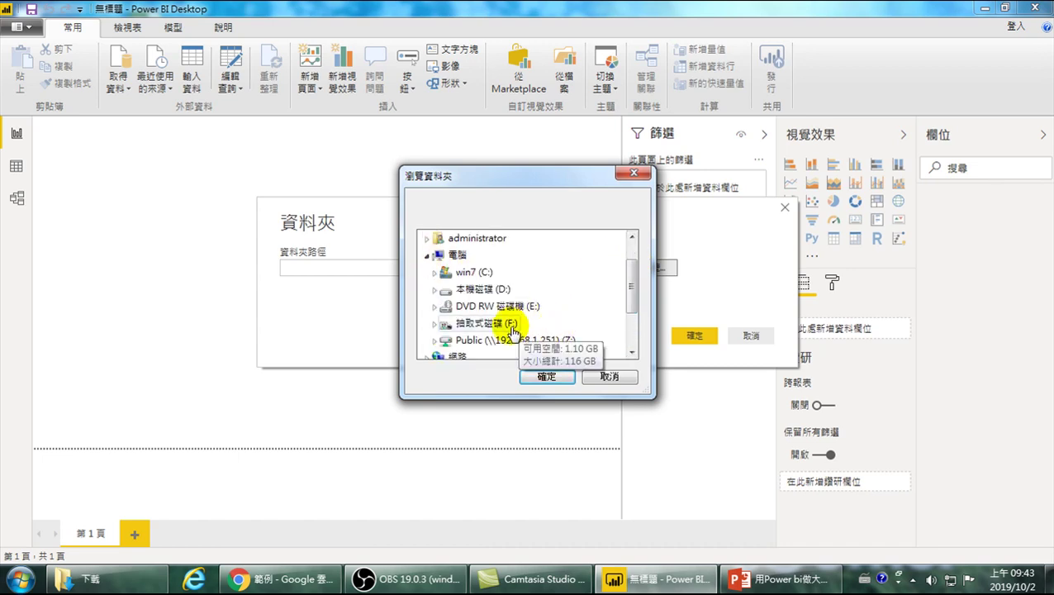
click(436, 274)
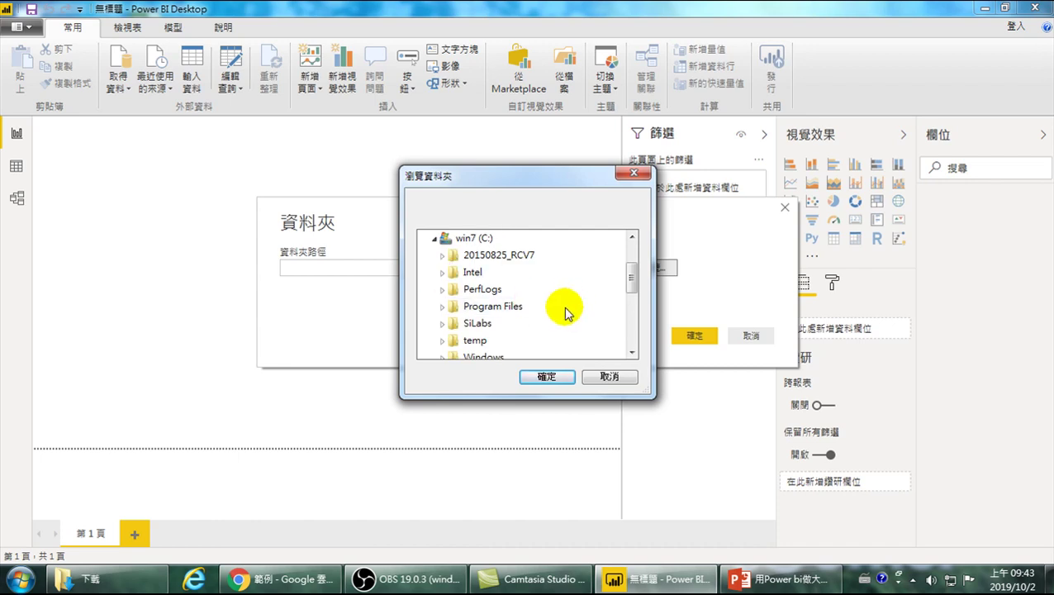
scroll(553, 311, down, 1)
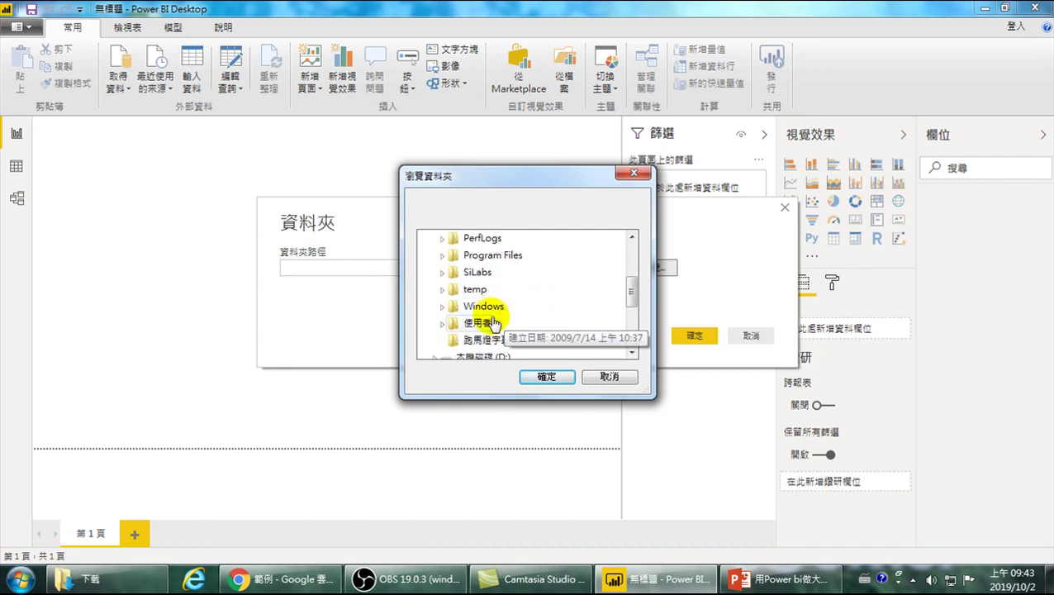
scroll(504, 337, down, 1)
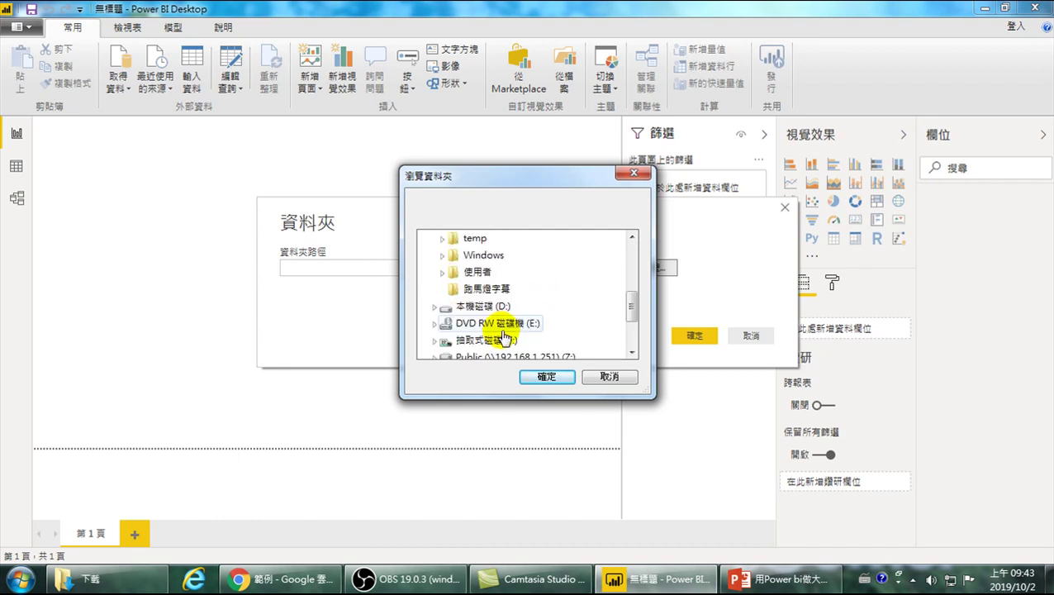
click(443, 272)
scroll(556, 320, down, 1)
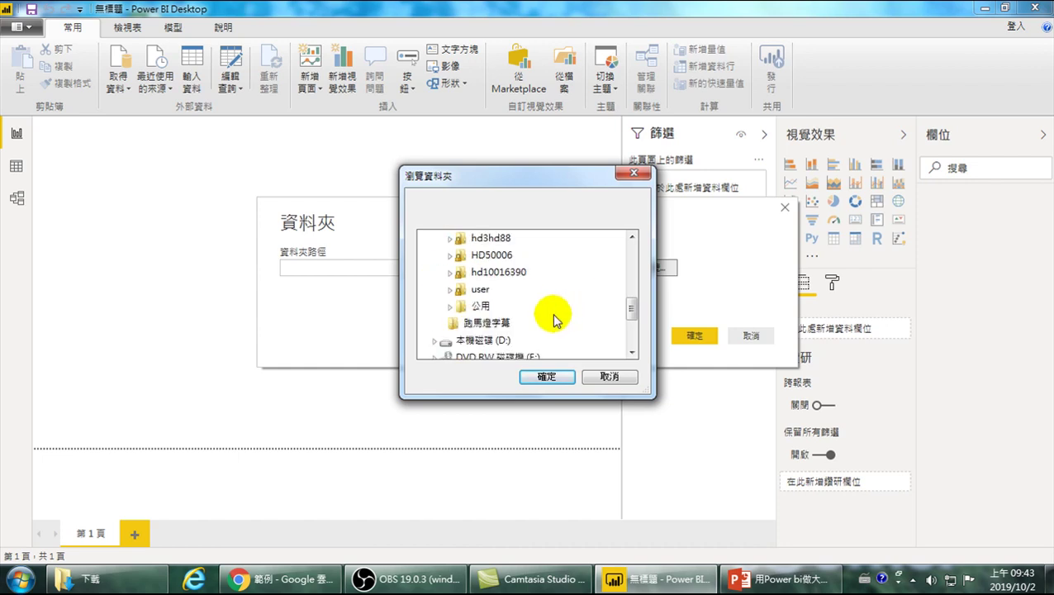
scroll(533, 329, up, 2)
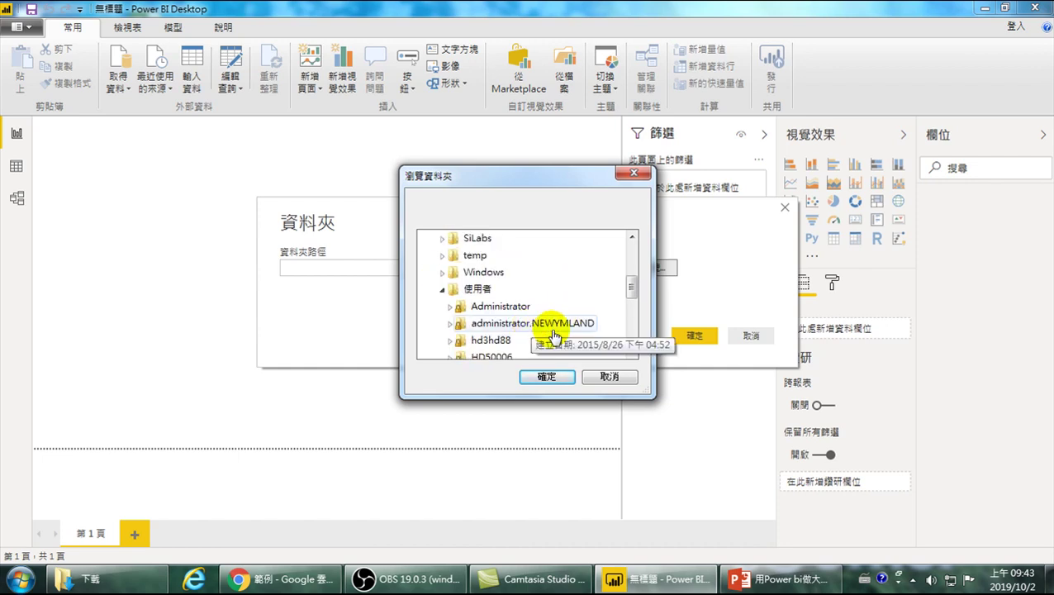
scroll(545, 334, down, 3)
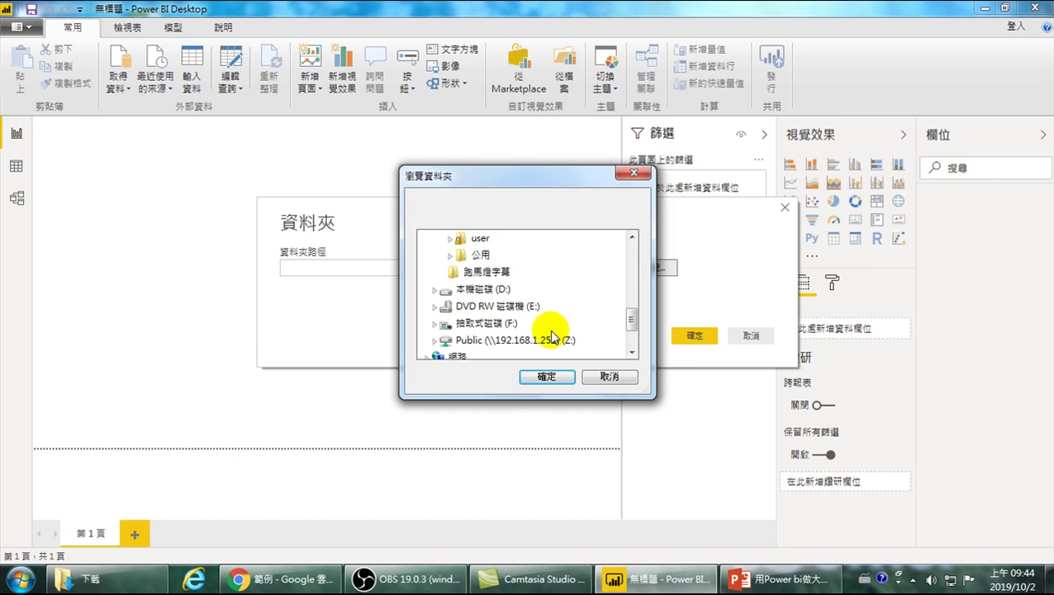
scroll(551, 337, down, 2)
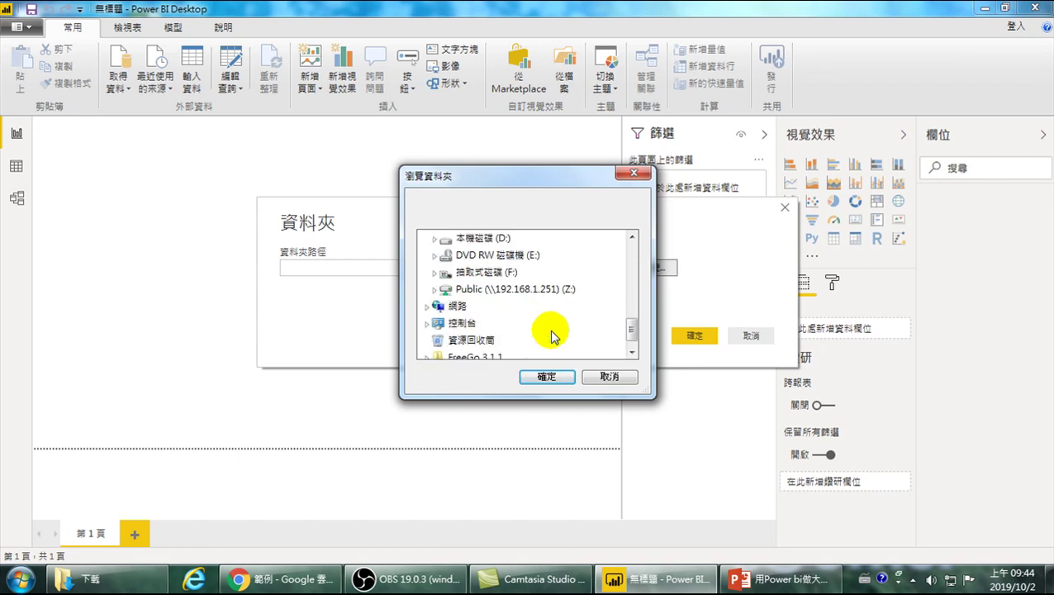
scroll(550, 332, up, 10)
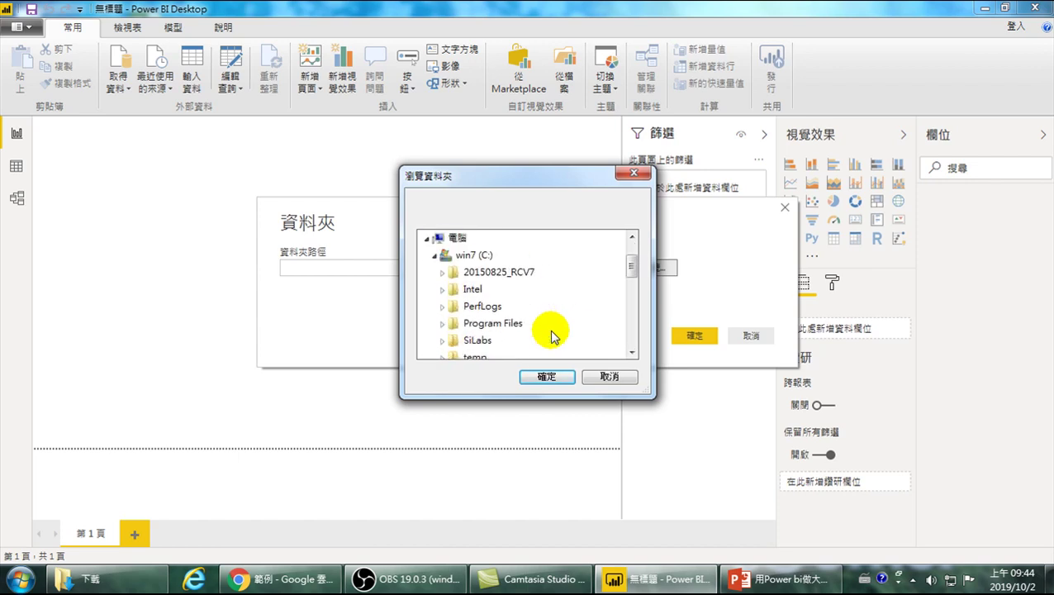
scroll(525, 314, up, 1)
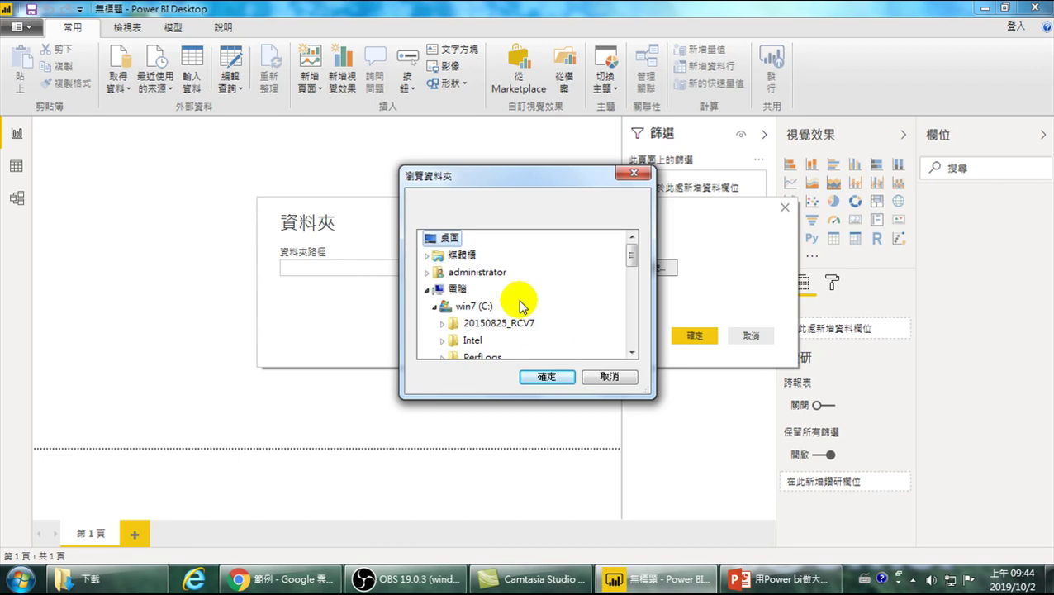
Step: Set the folder path to 楊梅公告現值 inside the 下載 folder of the administrator profile
click(427, 256)
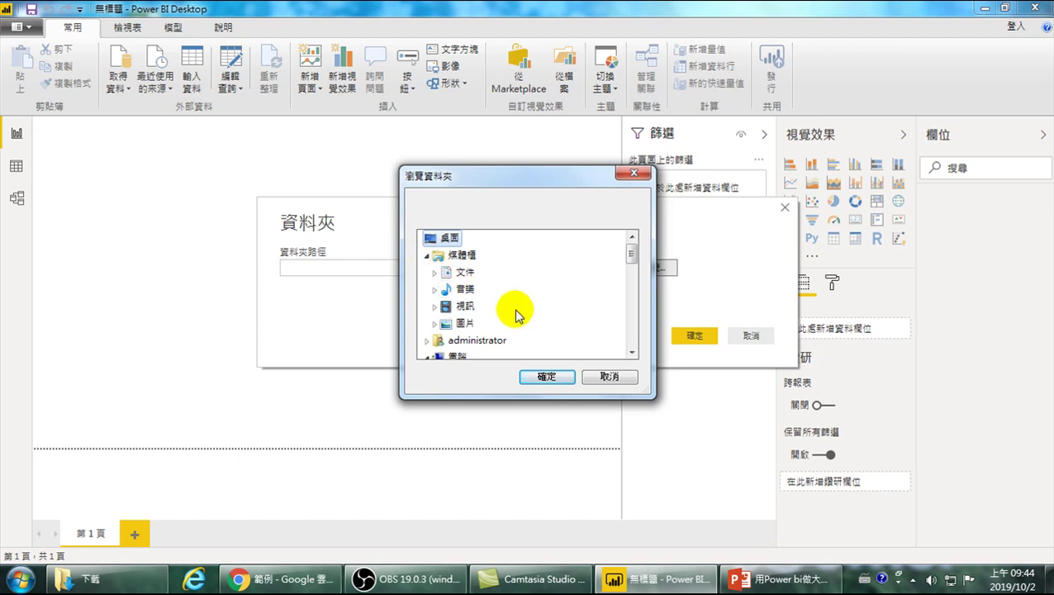
scroll(487, 306, down, 1)
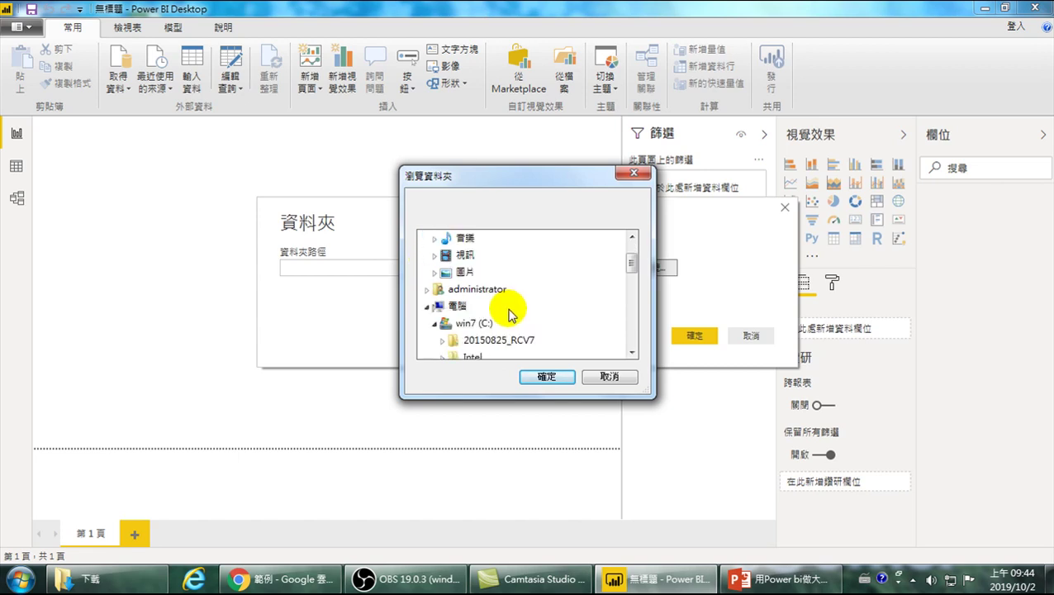
click(427, 288)
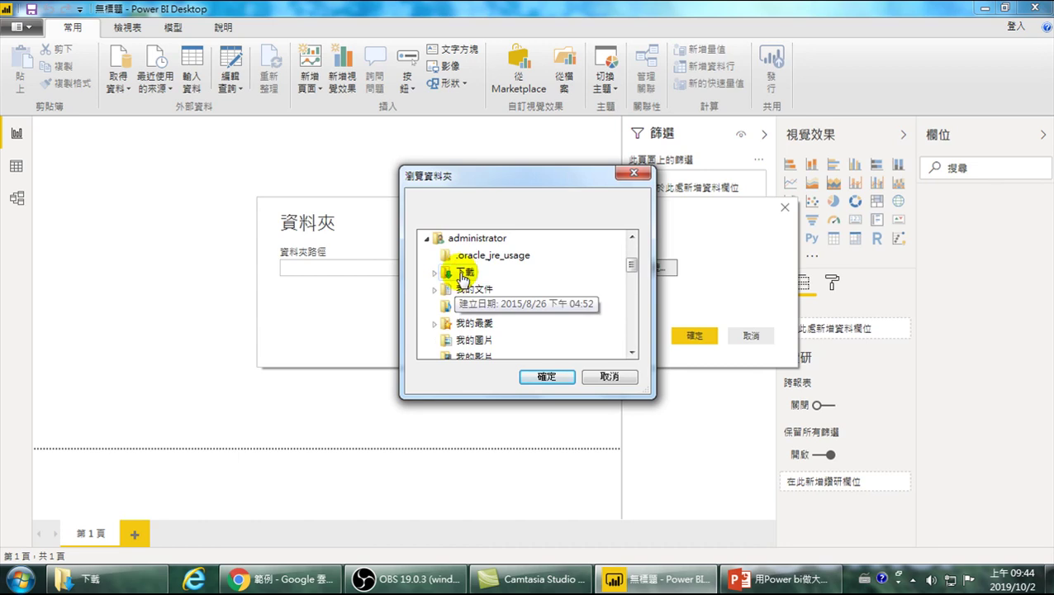
double_click(462, 274)
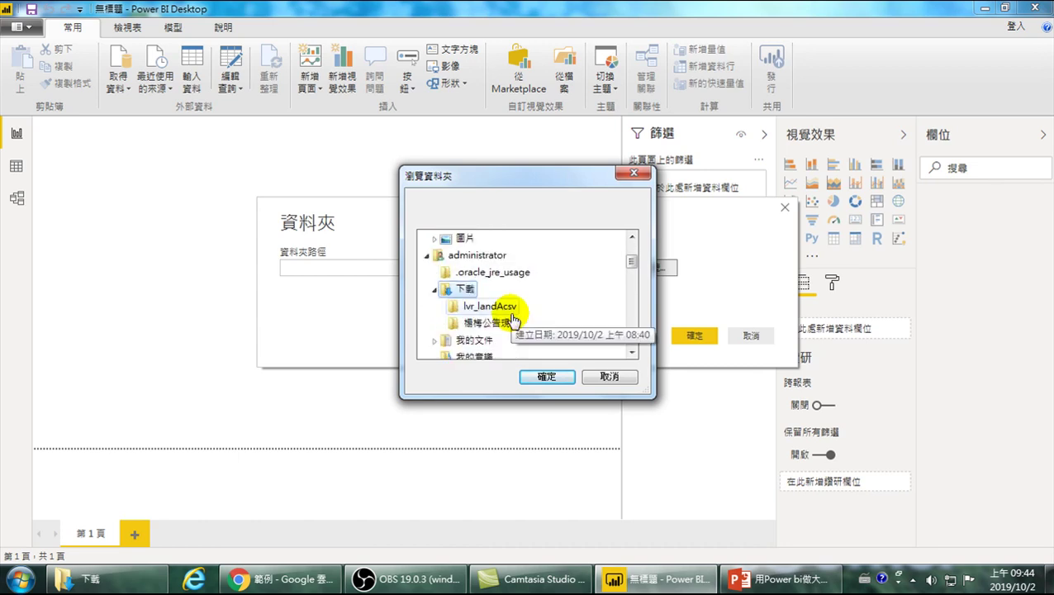
click(494, 323)
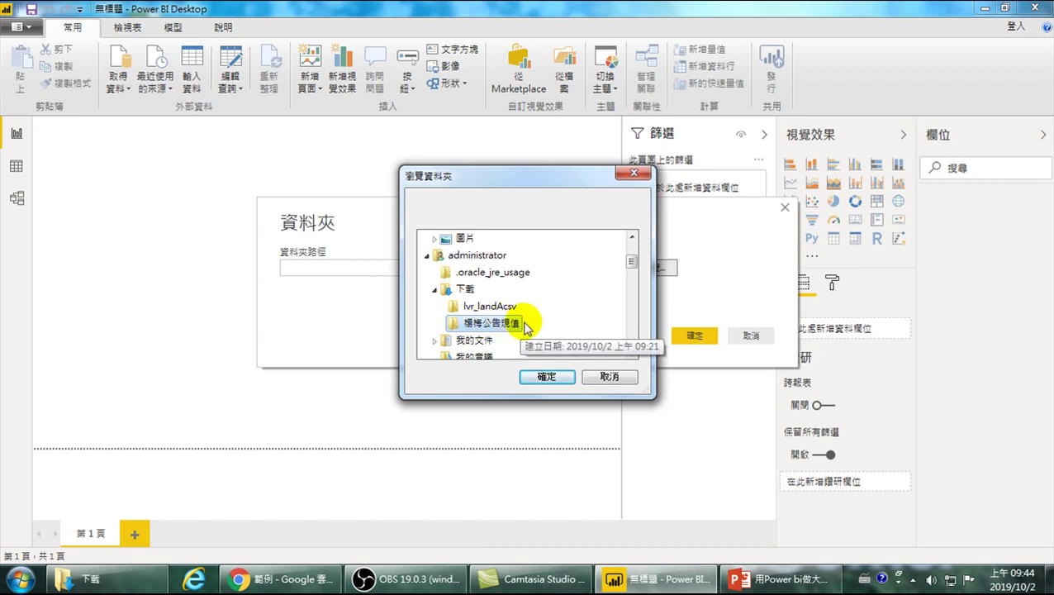
drag(629, 265, 634, 255)
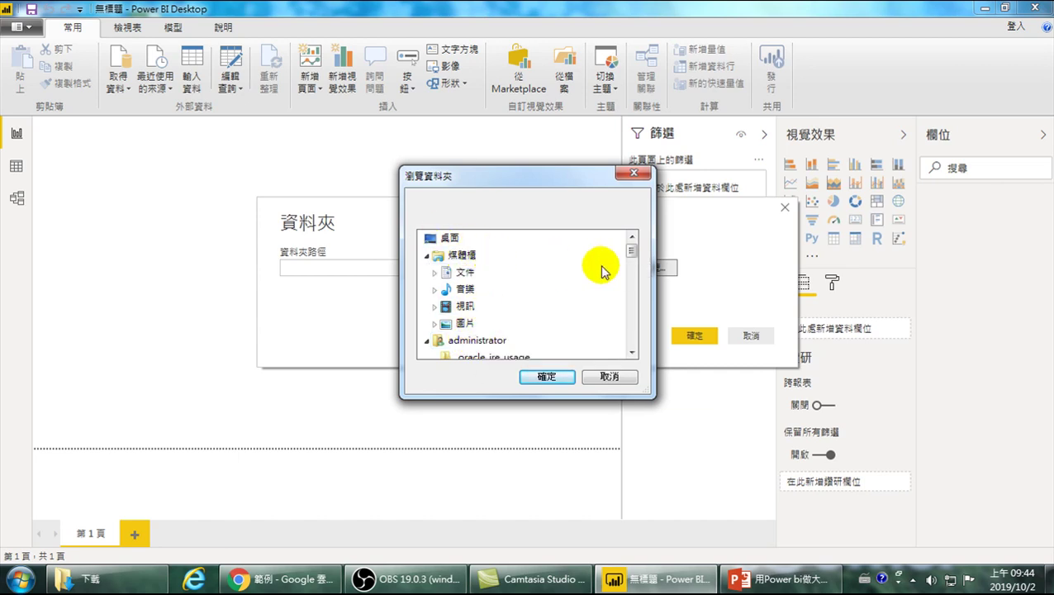
mouse_move(624, 245)
mouse_down()
mouse_move(633, 261)
mouse_move(634, 237)
mouse_move(631, 264)
mouse_up()
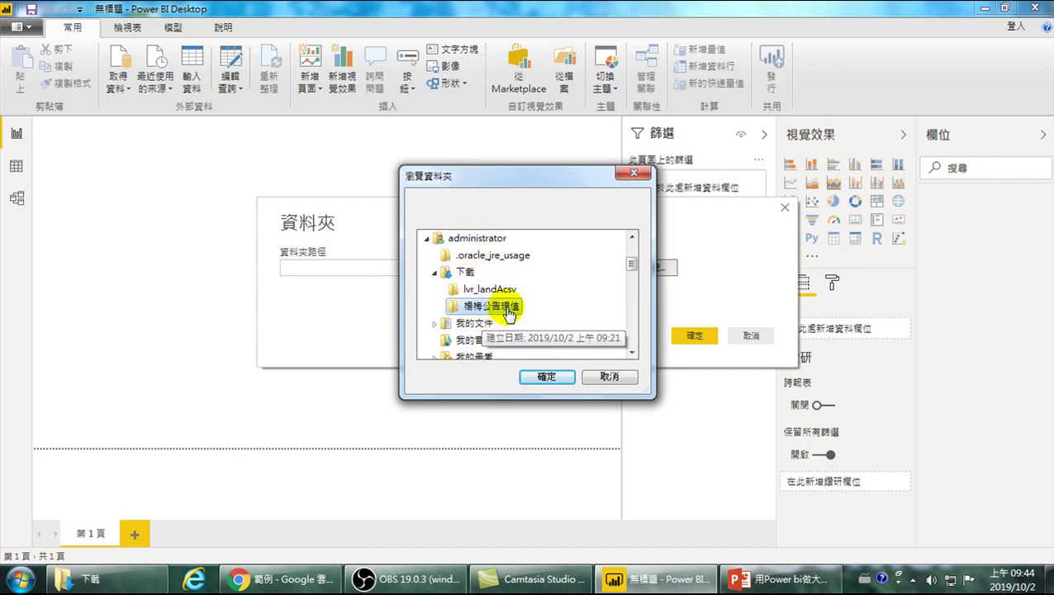
click(546, 376)
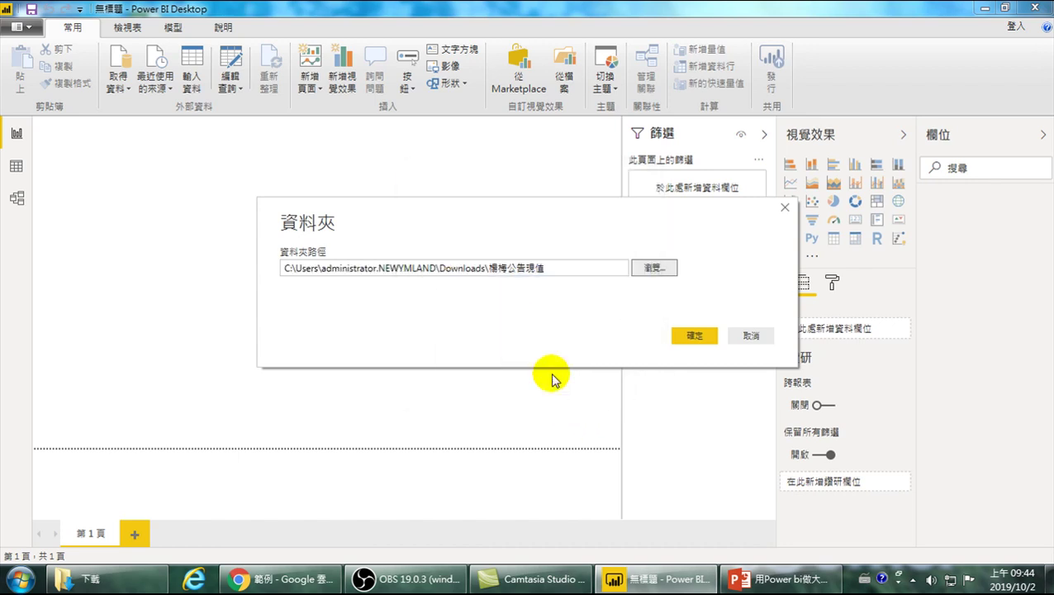
Step: Accept the folder path and combine and load the folder's yearly CSV files with 合併並載入
click(694, 337)
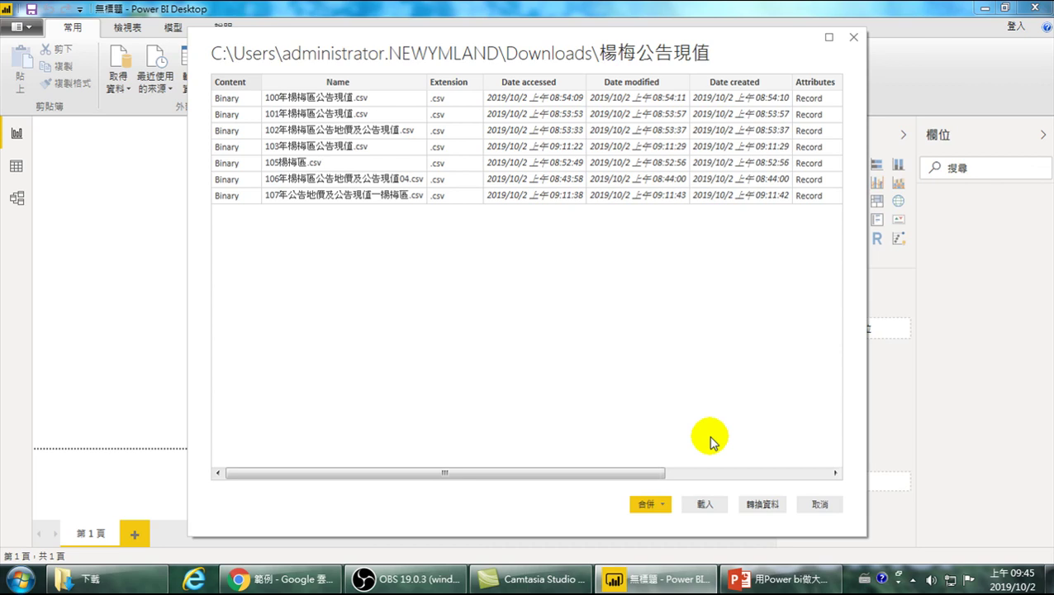
click(658, 508)
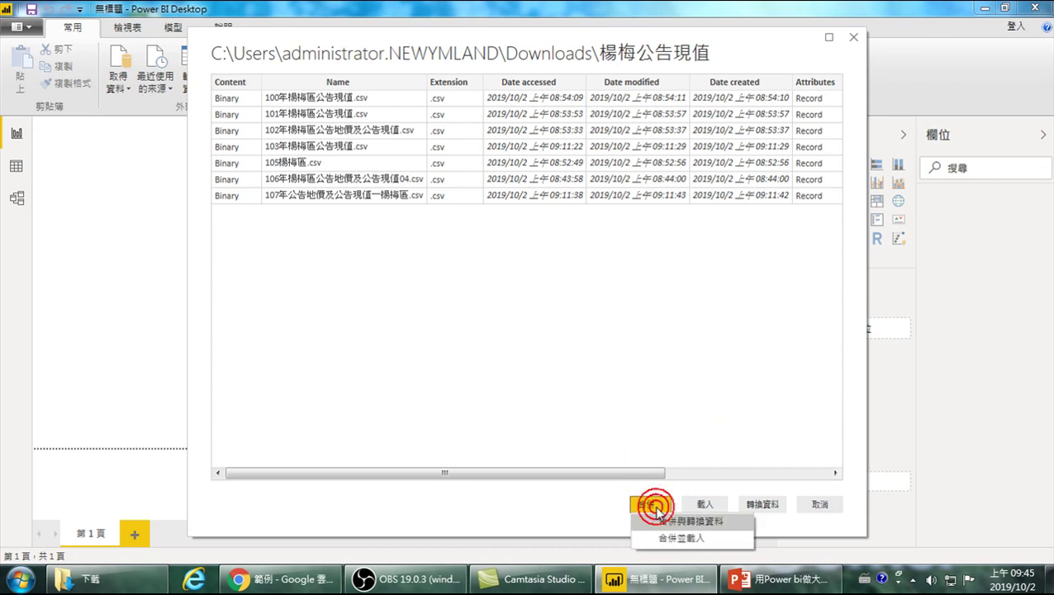
click(691, 539)
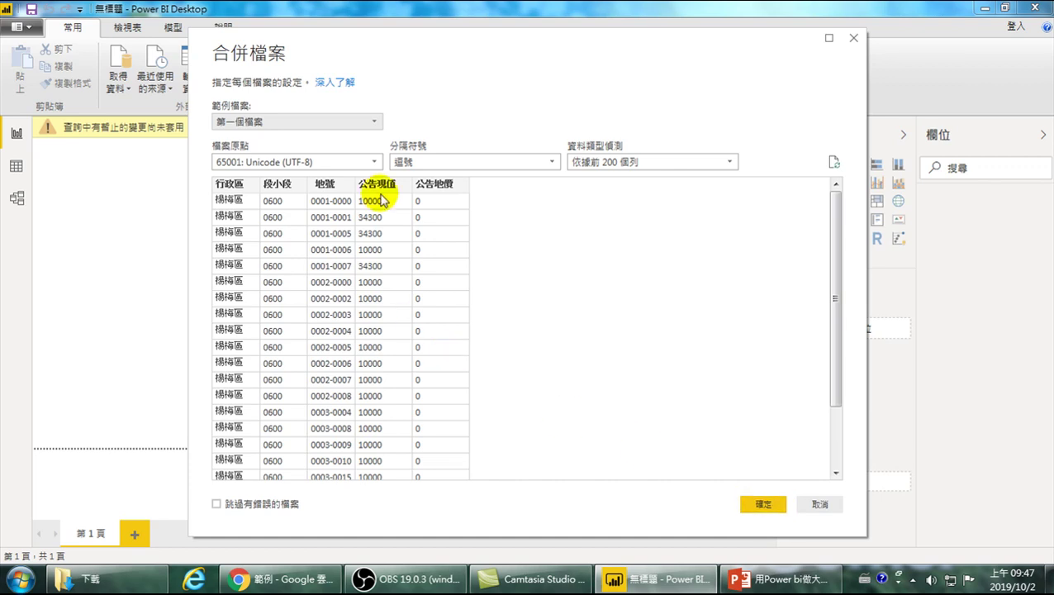
Step: Try the file origins 20001: TCA 台灣 and 57005: ISCII 泰盧固文 for the files being combined
click(289, 166)
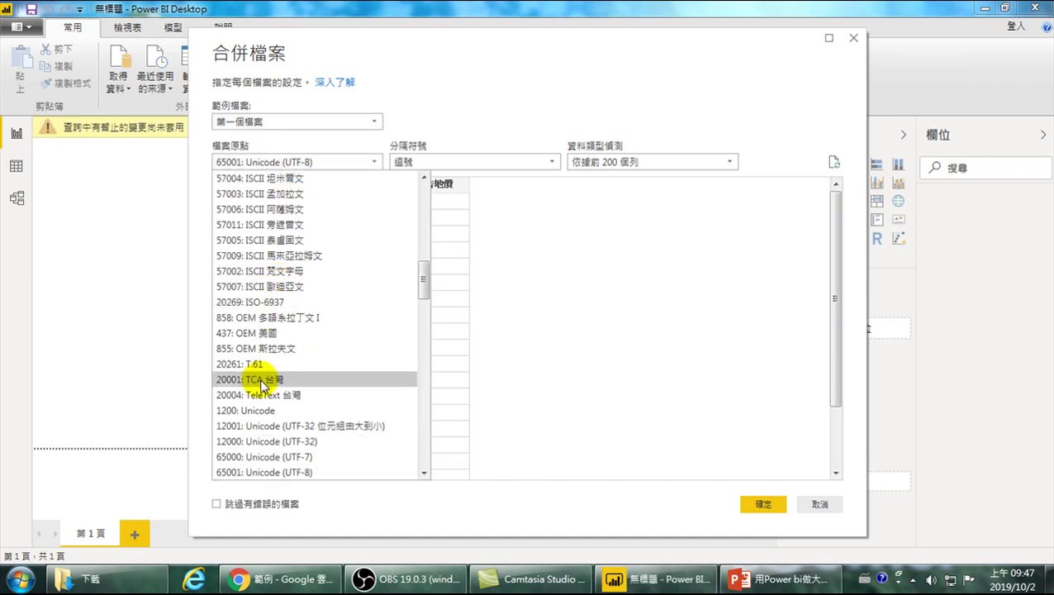
scroll(263, 386, down, 2)
click(240, 287)
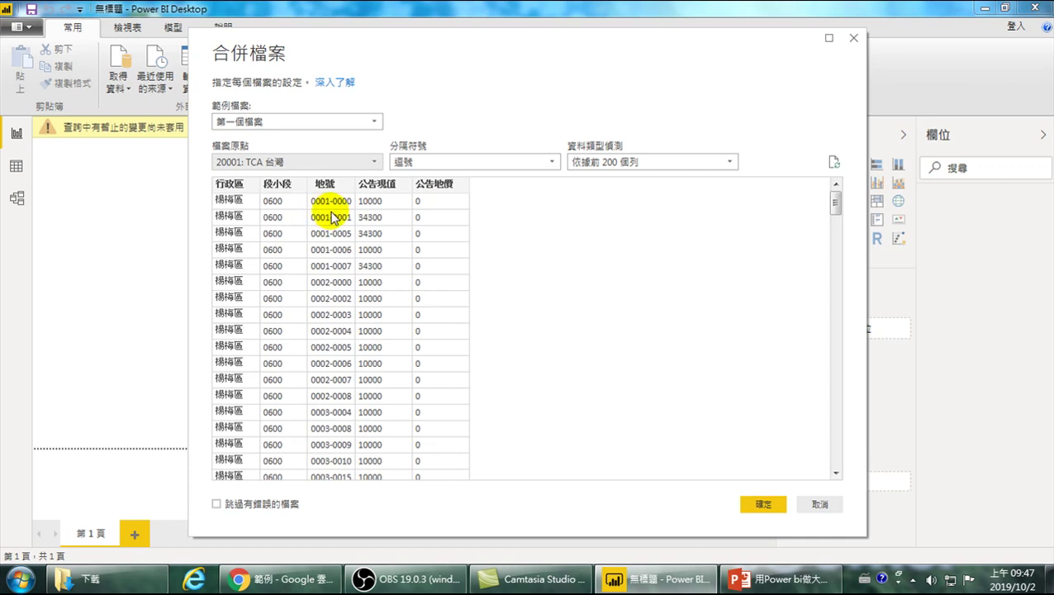
click(302, 162)
click(269, 333)
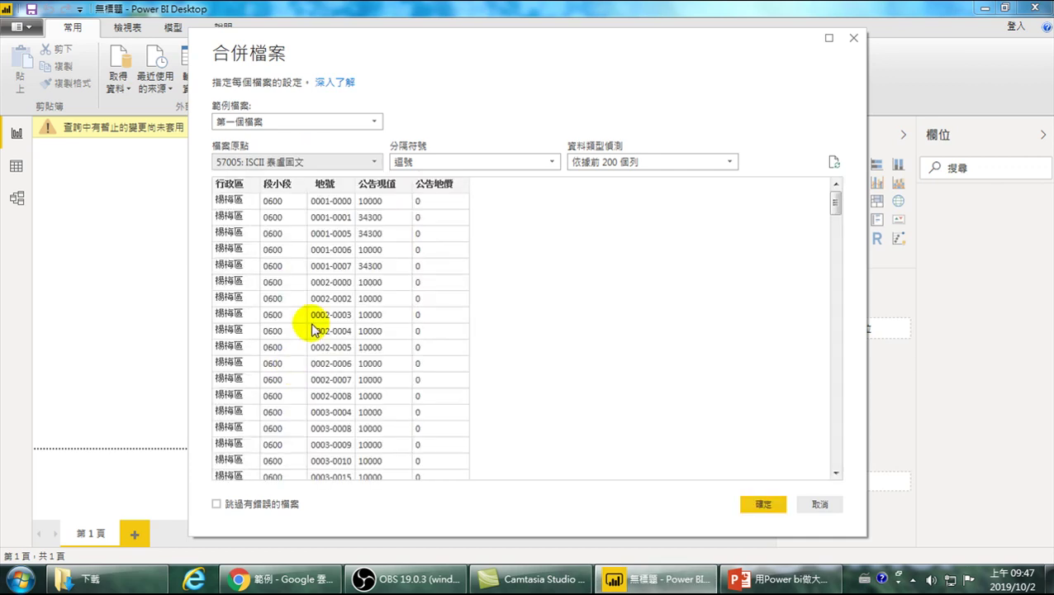
Step: Set the file origin to 65001: Unicode (UTF-8) and load the combined files into the model
click(308, 163)
scroll(276, 223, up, 5)
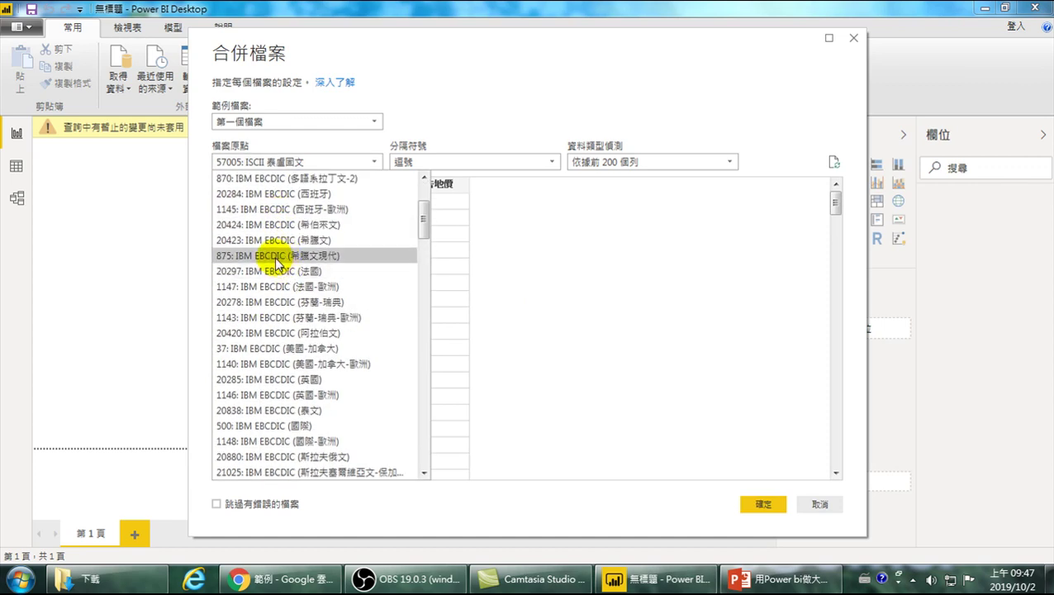
scroll(275, 295, up, 2)
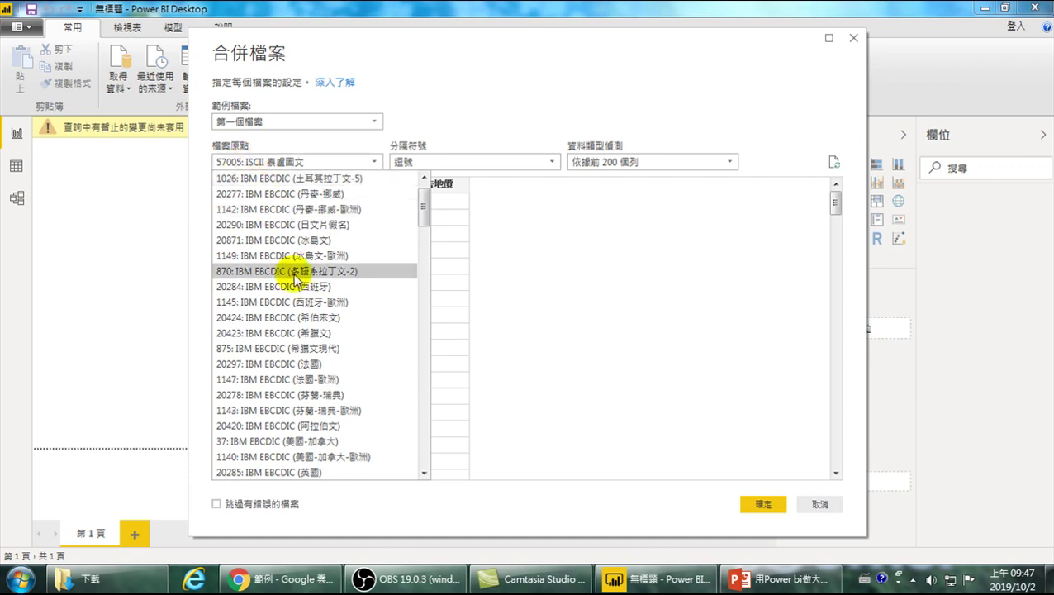
scroll(281, 318, down, 4)
scroll(281, 347, down, 10)
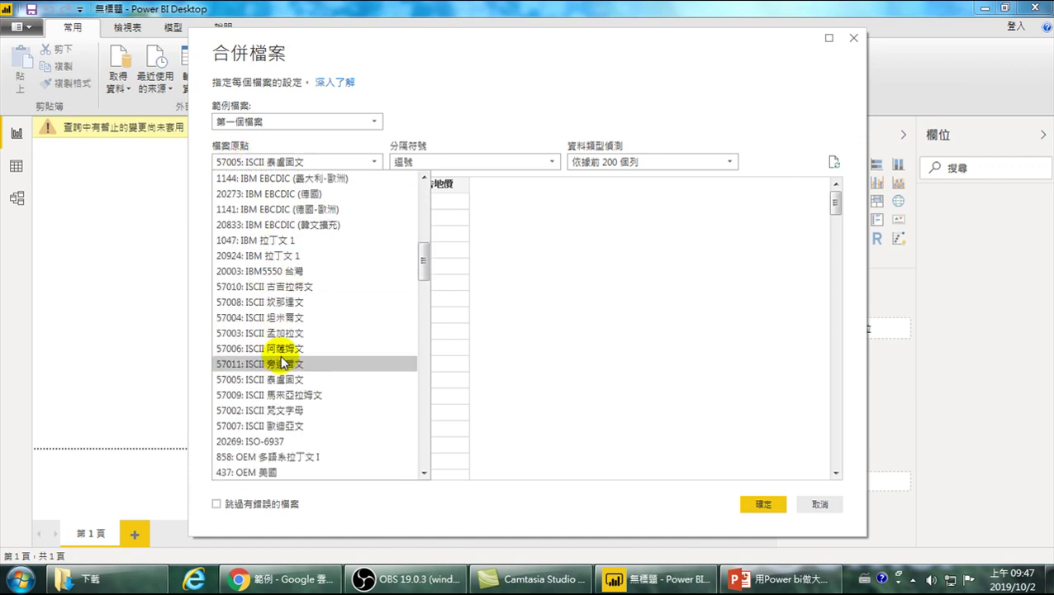
scroll(280, 369, down, 3)
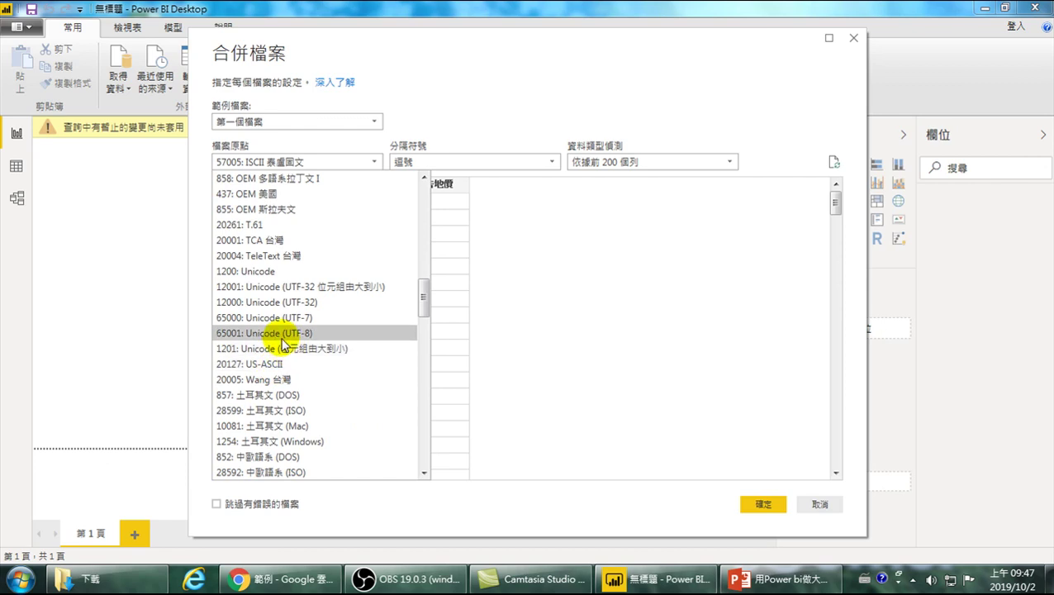
click(235, 339)
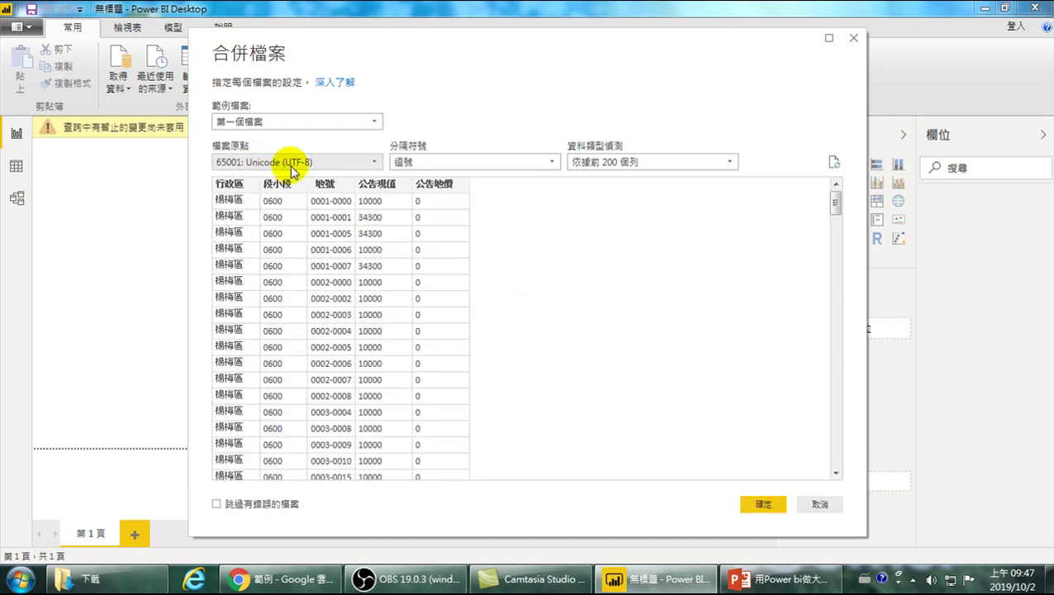
click(763, 505)
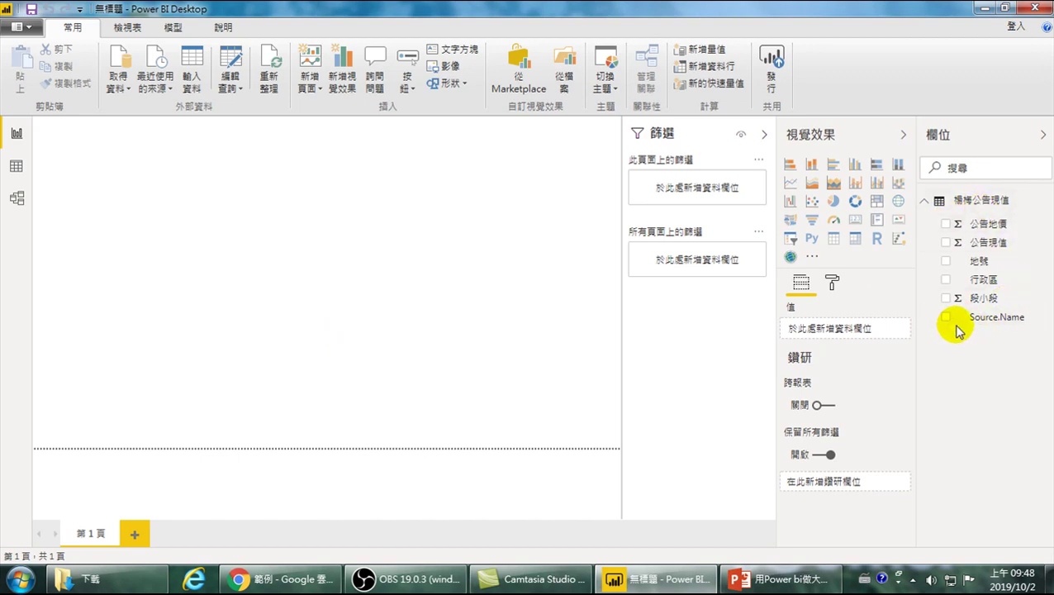
Step: Examine the rows of the combined 楊梅公告現值 table, especially its Source.Name column, and compare the data view with the report view
click(17, 166)
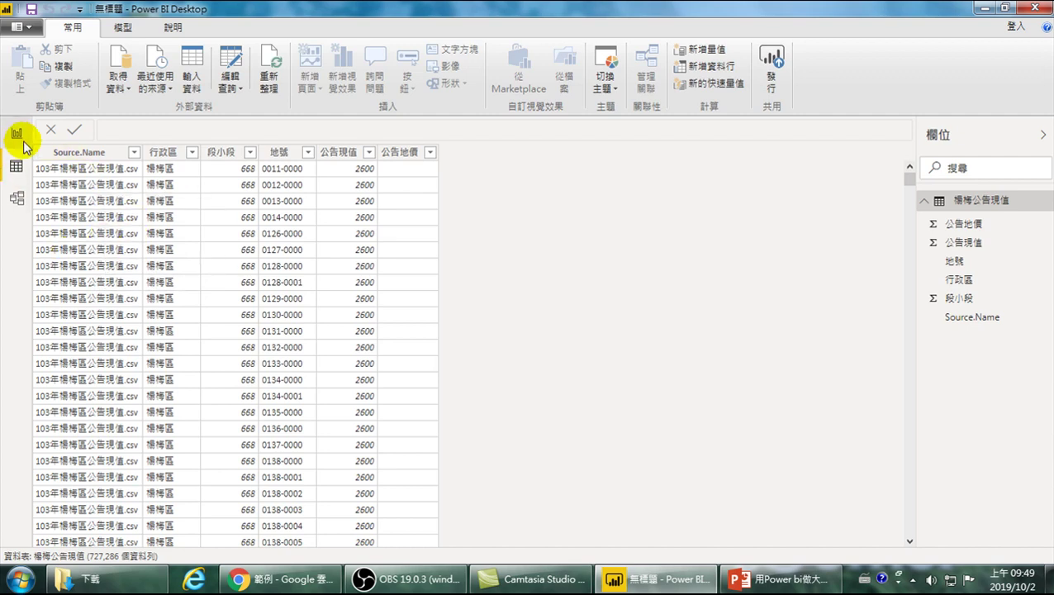
click(119, 84)
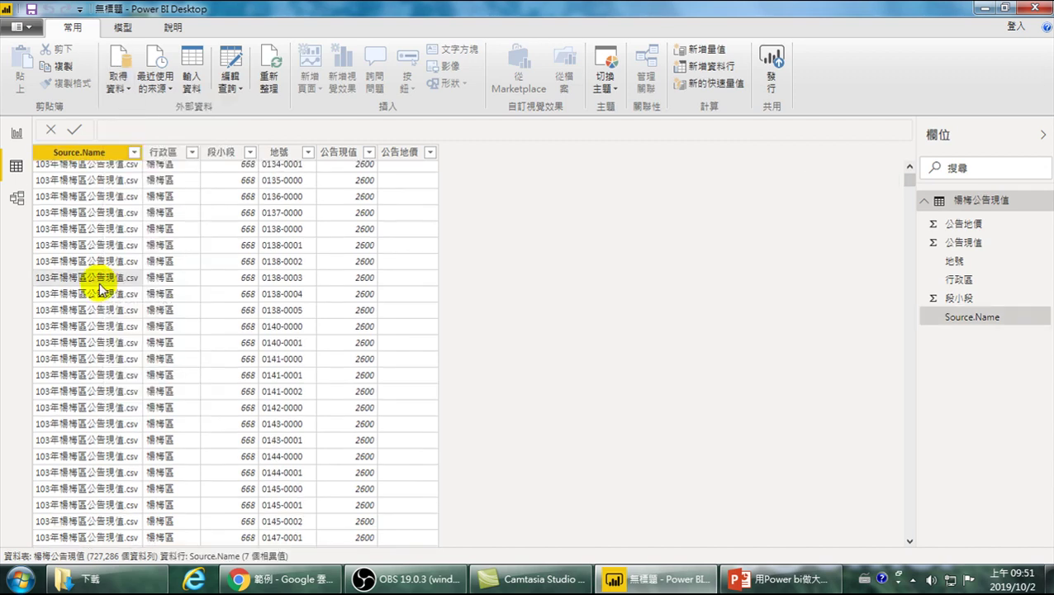
scroll(91, 274, up, 4)
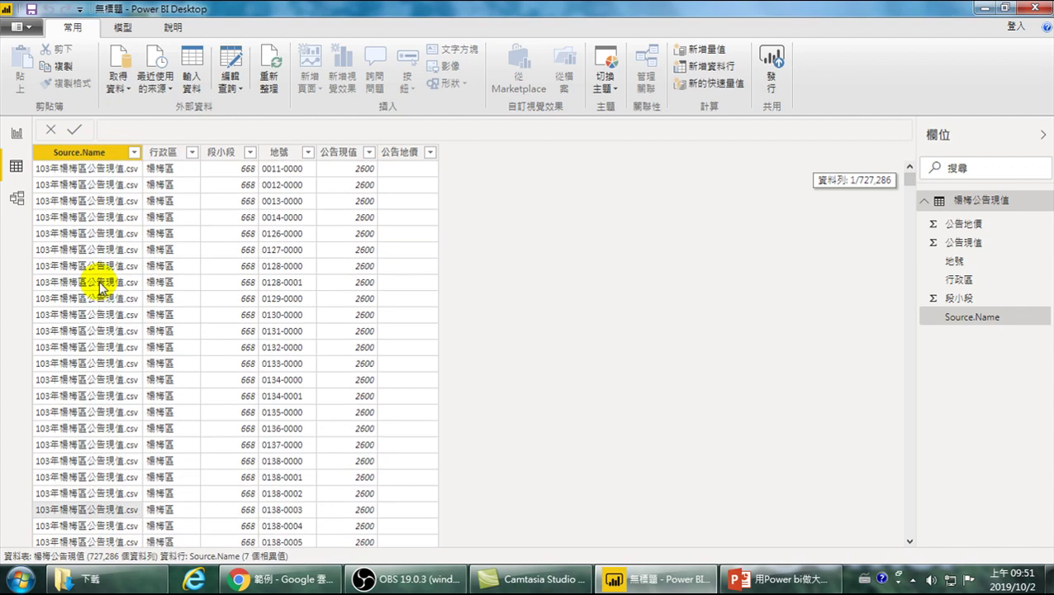
click(16, 135)
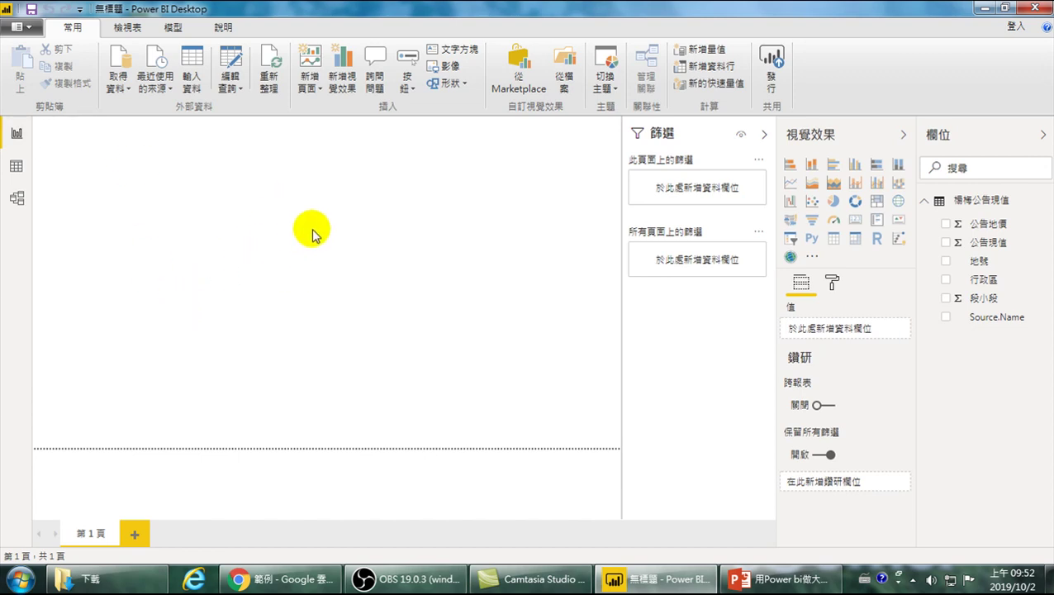
click(15, 170)
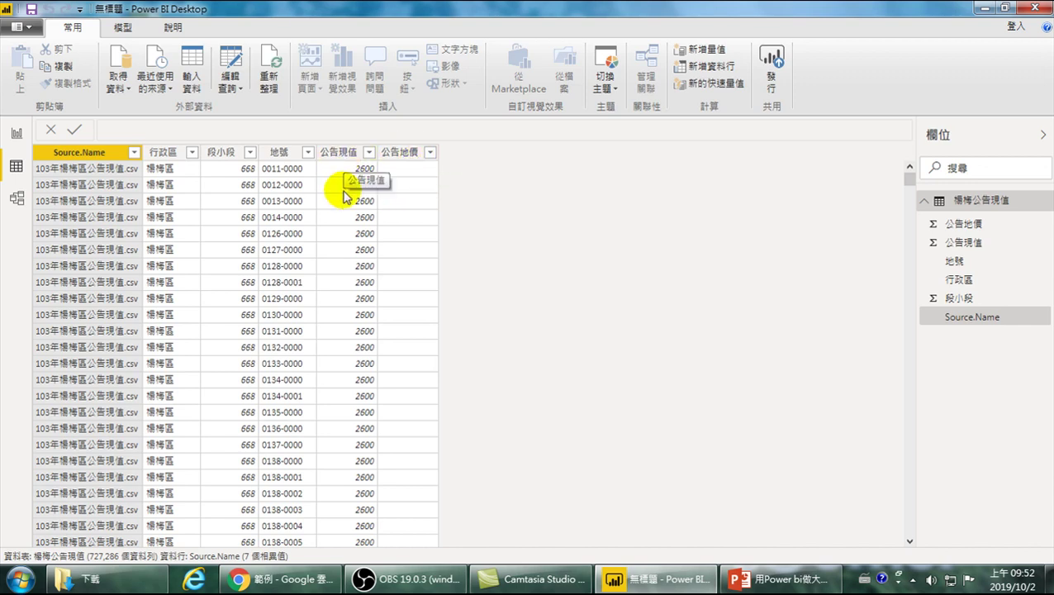
click(16, 135)
click(241, 374)
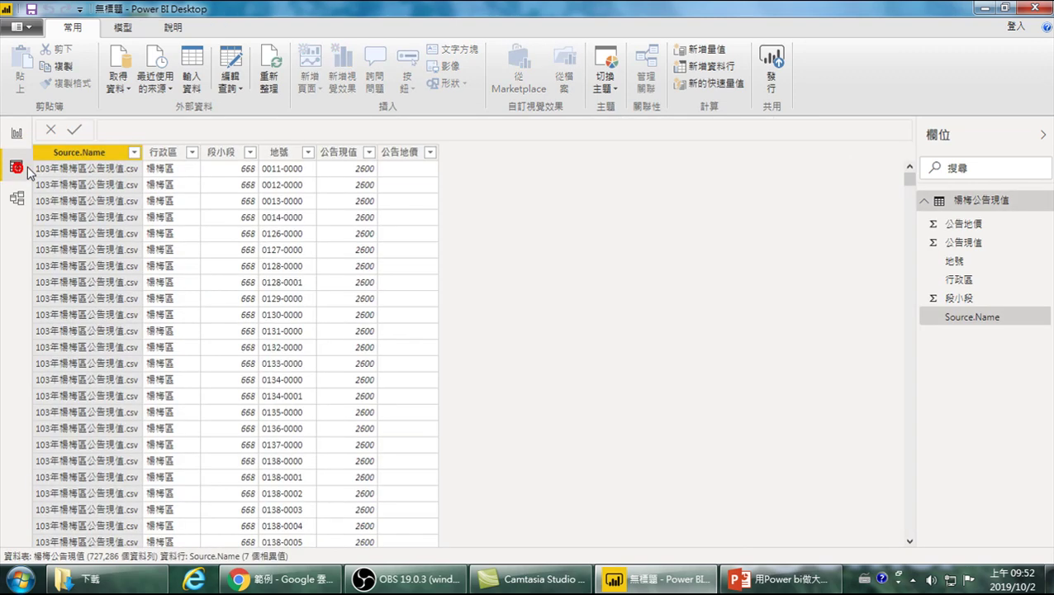
click(16, 166)
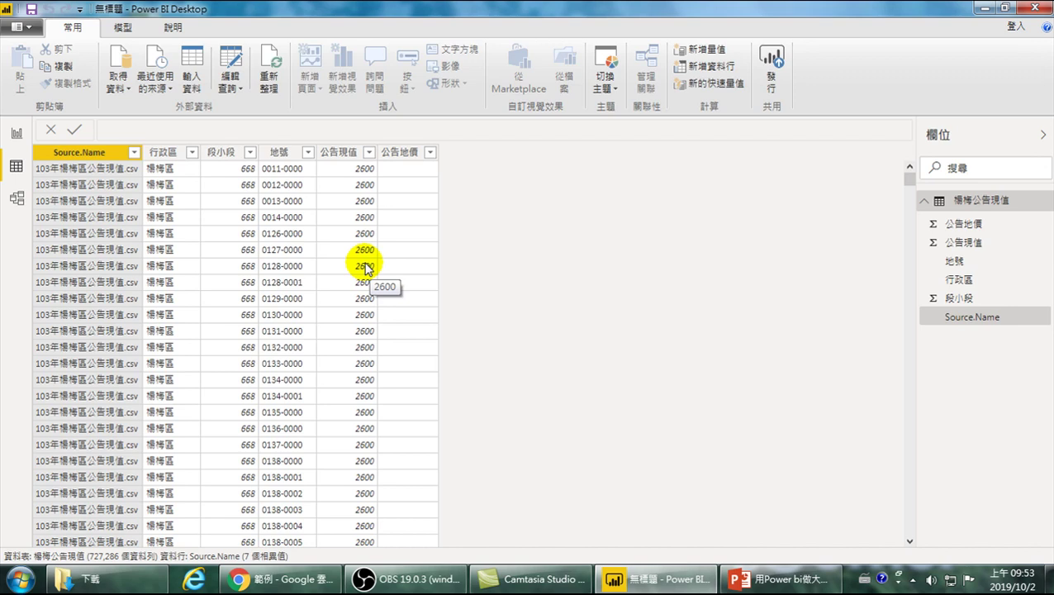
Step: Add a clustered column chart with Source.Name on its axis to the report page and enlarge it
click(17, 134)
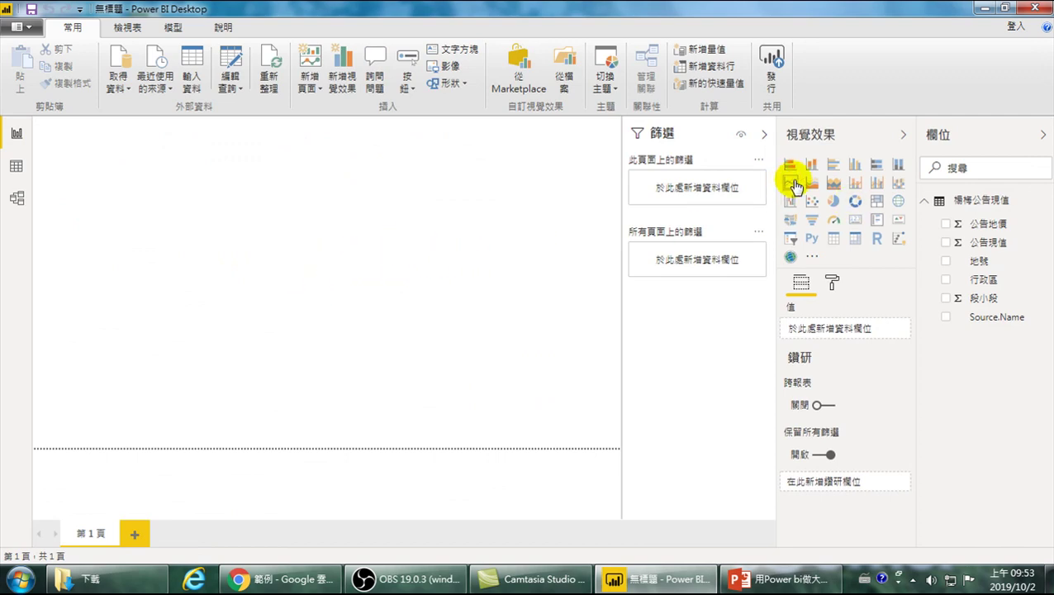
click(853, 164)
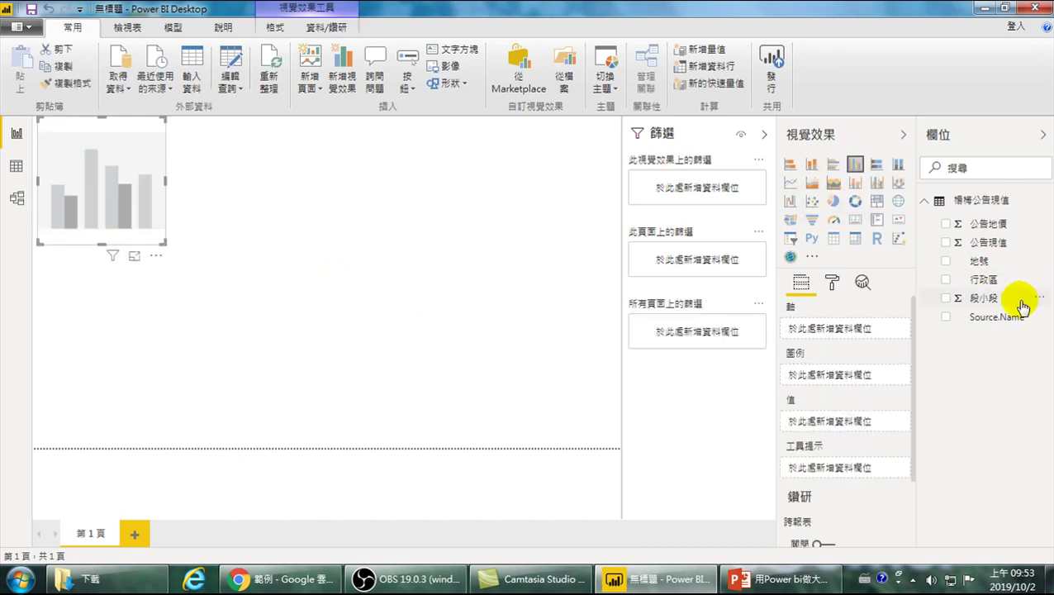
click(946, 316)
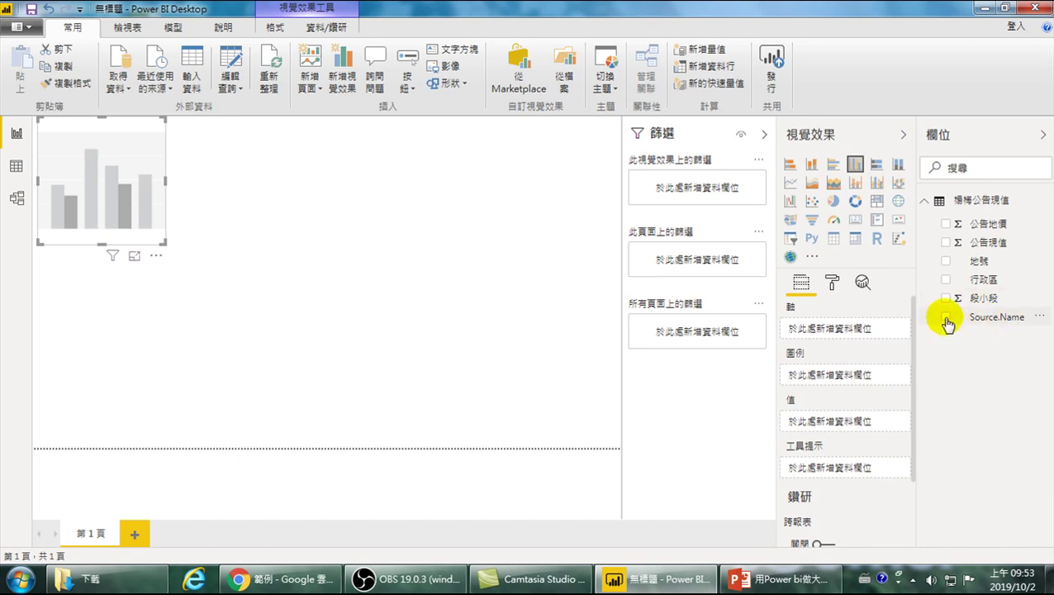
drag(165, 243, 438, 397)
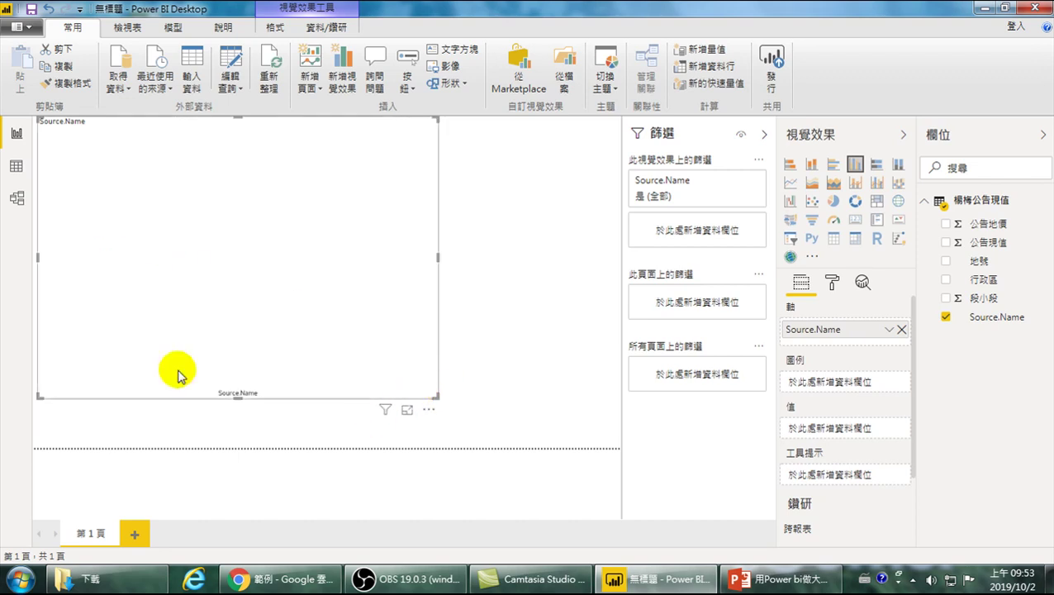
Step: Add 公告現值 as the column chart's value, summarize it by 平均, and widen the chart across most of the page
click(946, 242)
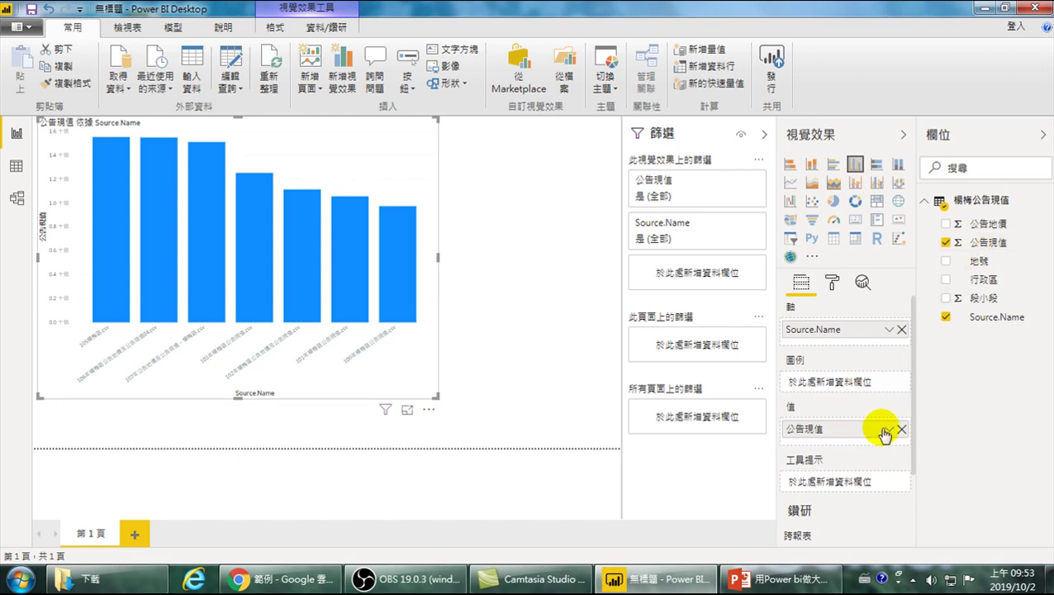
click(888, 431)
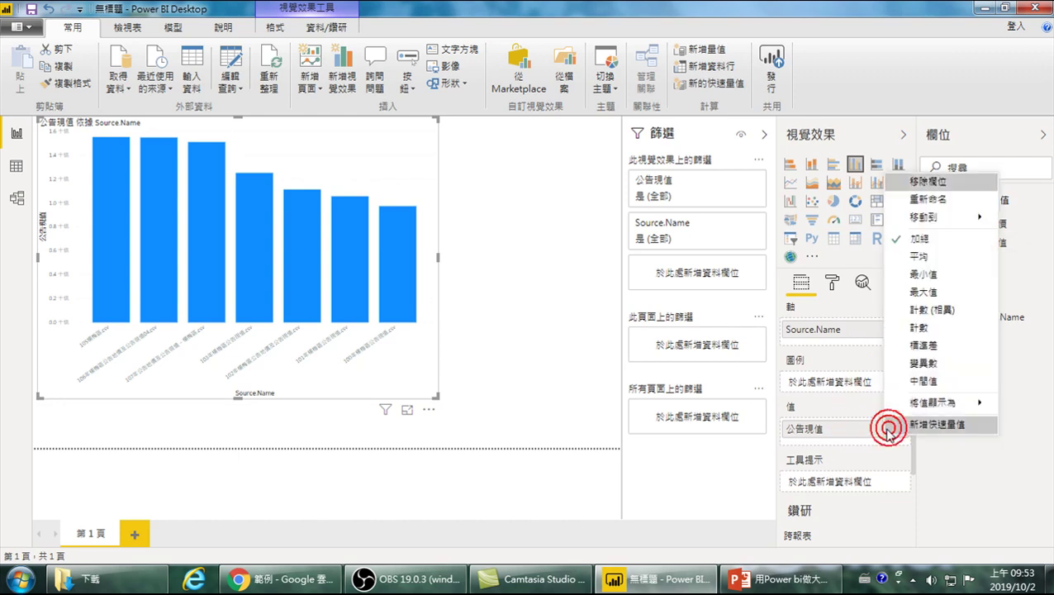
click(919, 258)
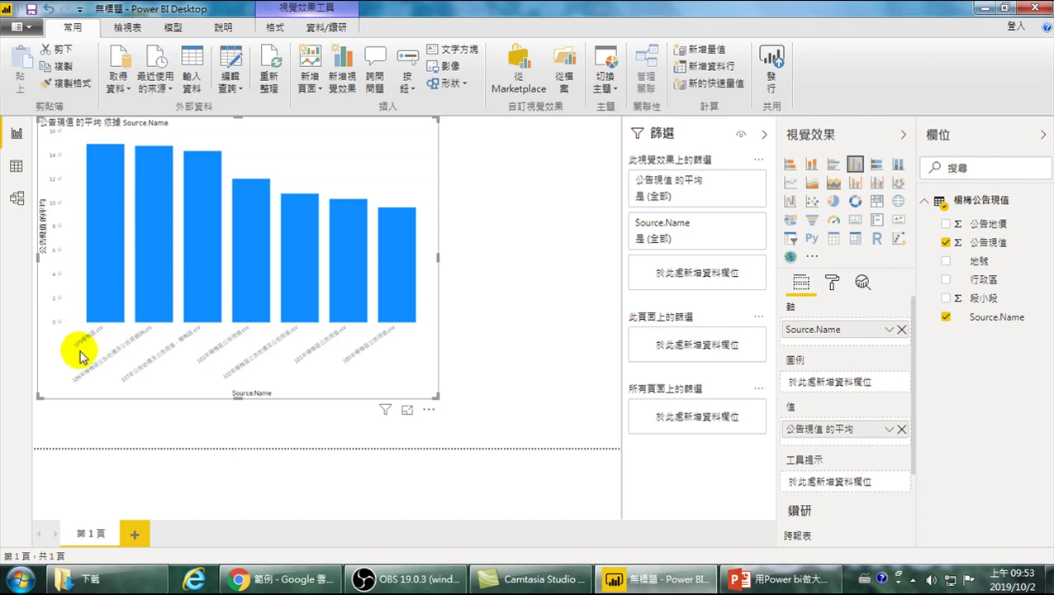
drag(437, 397, 576, 422)
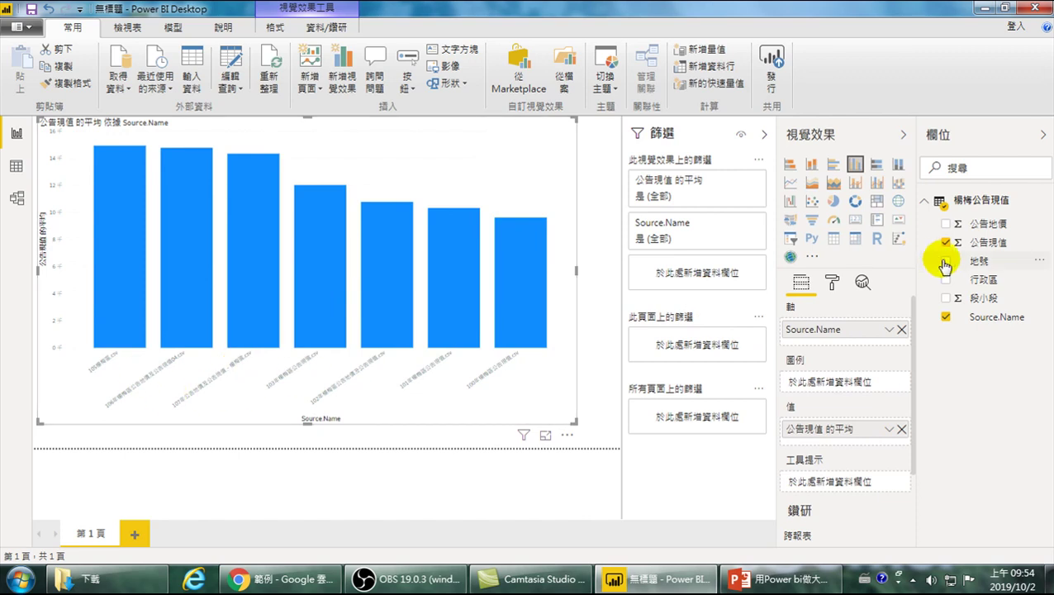
Step: Increase the text size of the chart's X 軸 labels to 14 pt
click(832, 282)
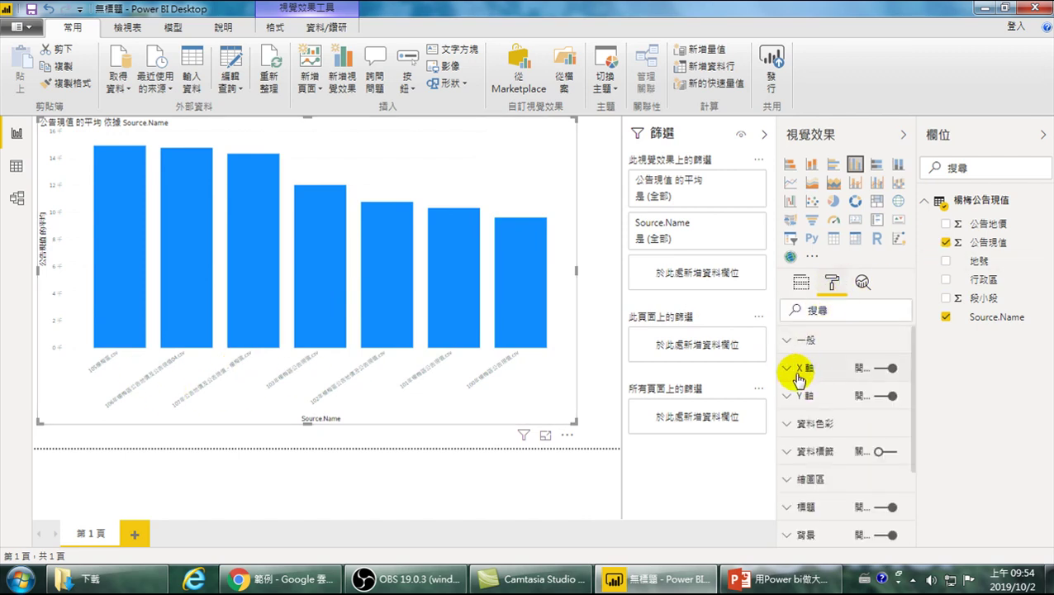
click(791, 370)
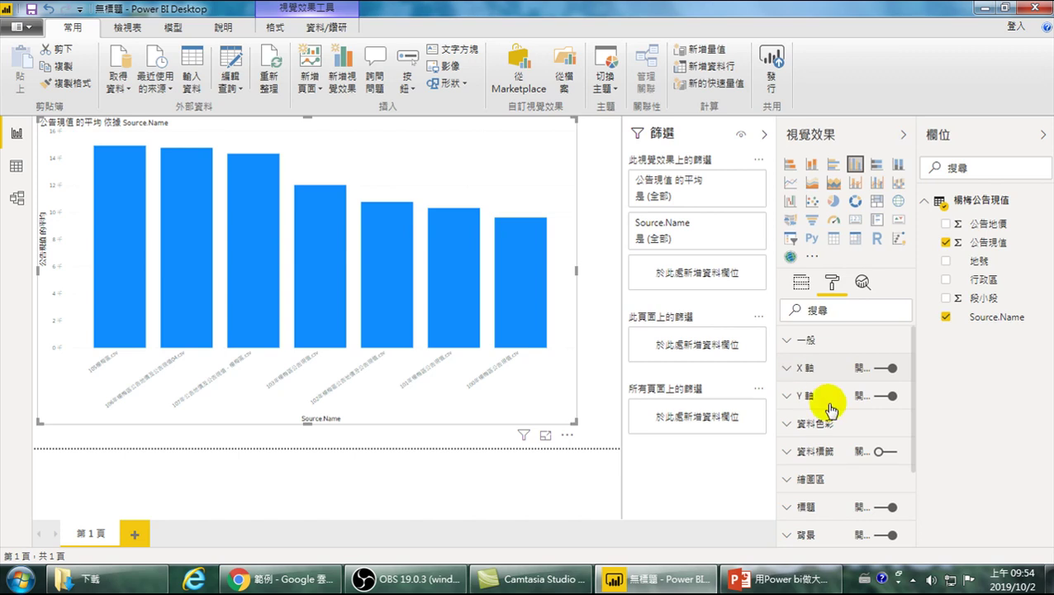
scroll(826, 403, down, 3)
scroll(833, 366, up, 2)
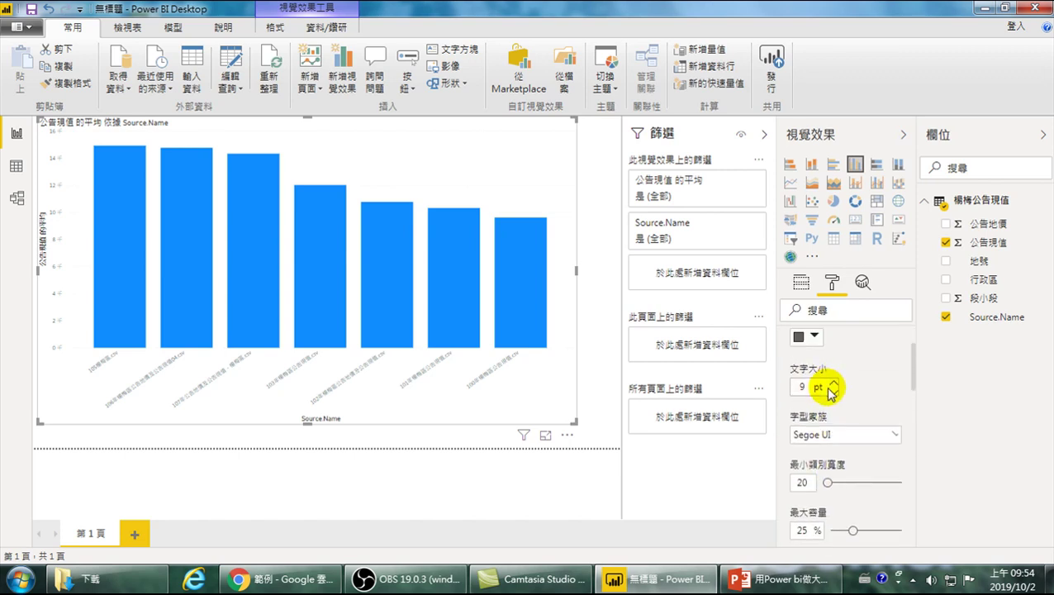
click(833, 383)
click(833, 383)
click(833, 383)
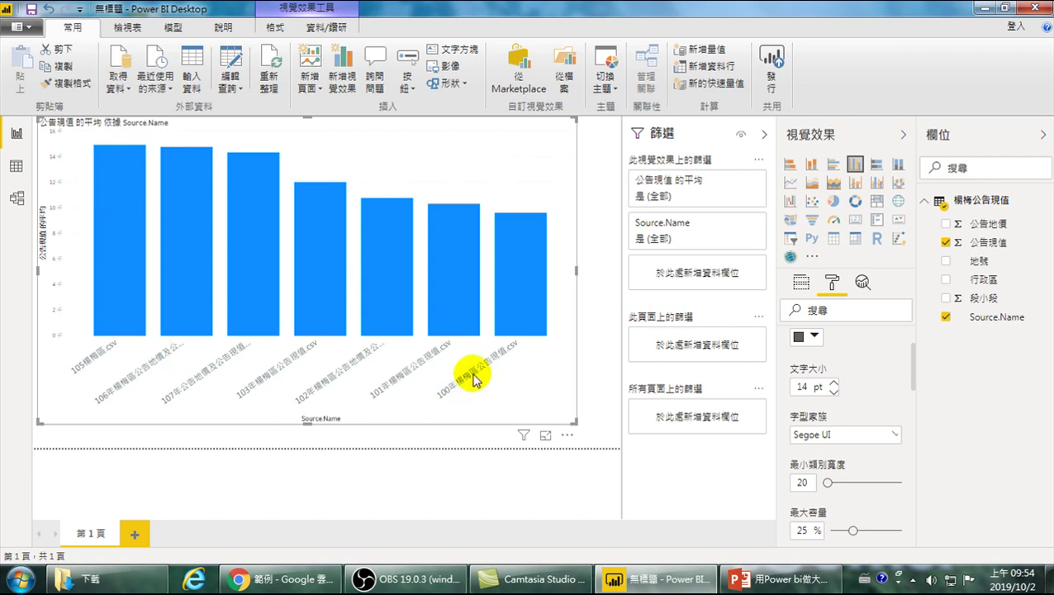
Step: Sort the column chart by Source.Name in ascending order (遞增排序)
click(567, 439)
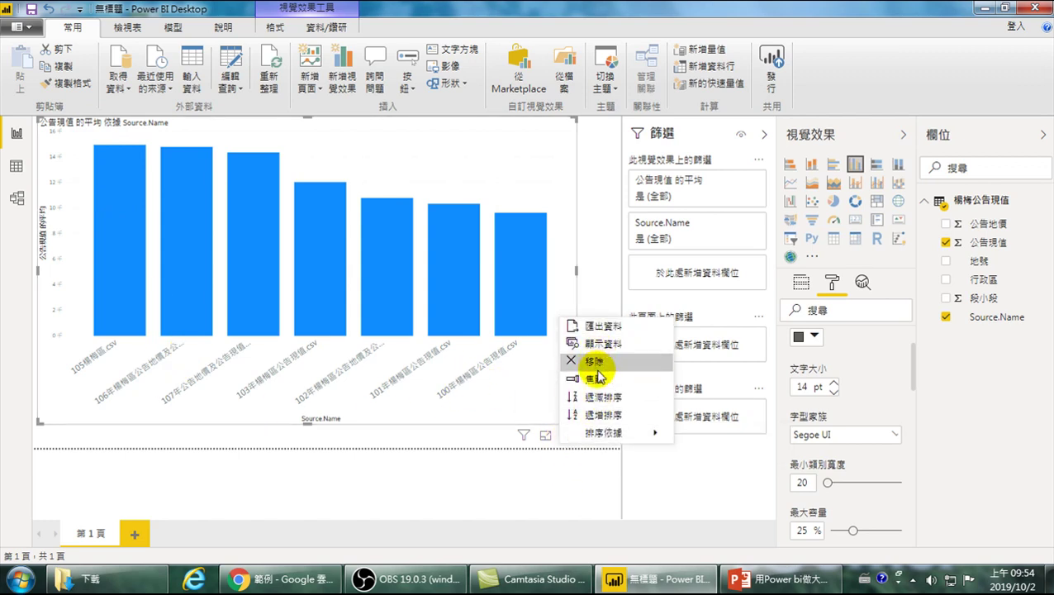
mouse_move(601, 433)
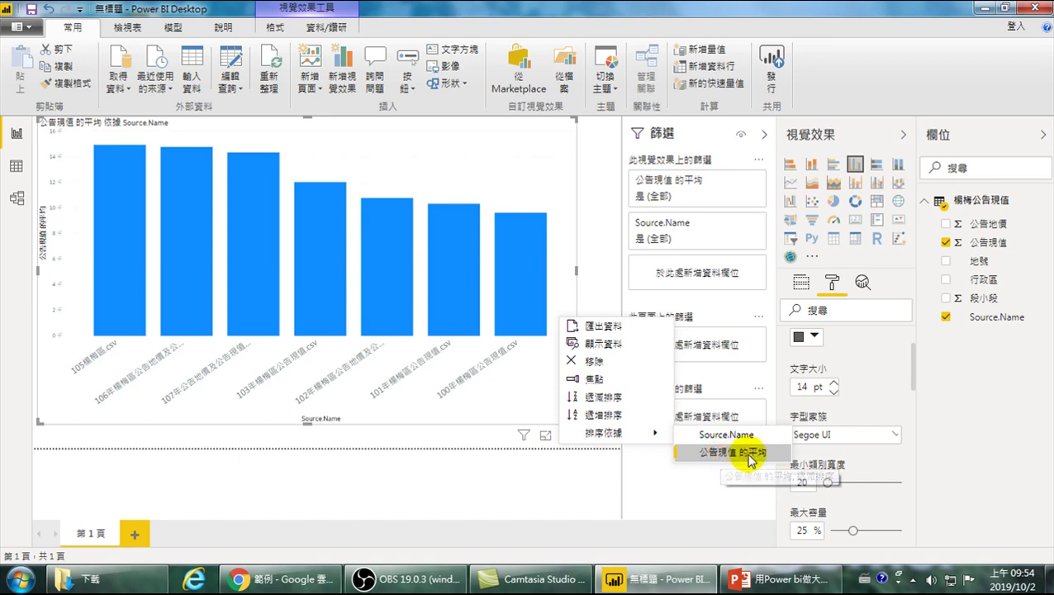
click(718, 436)
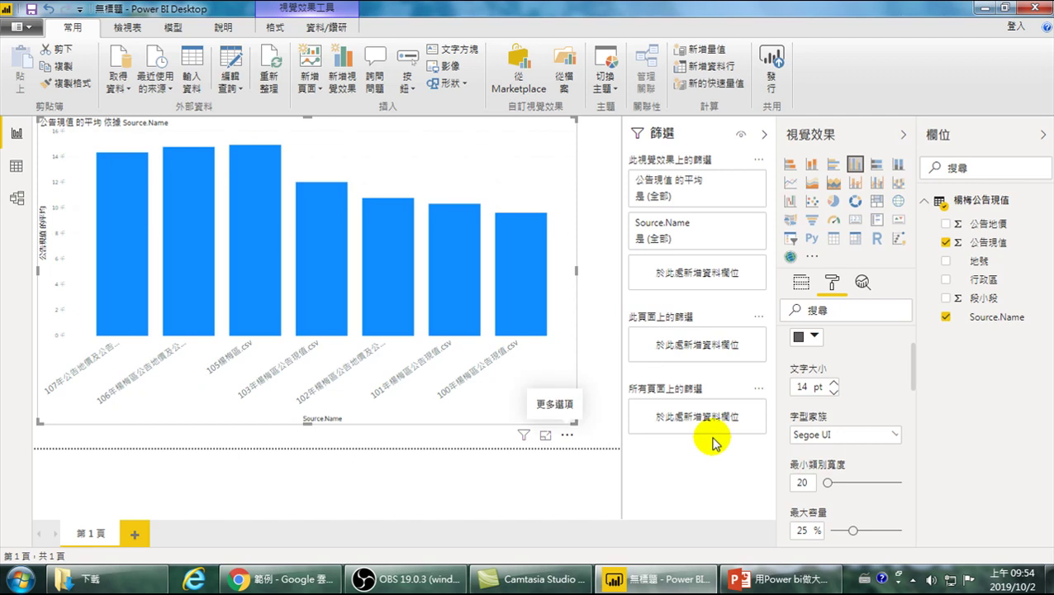
click(568, 435)
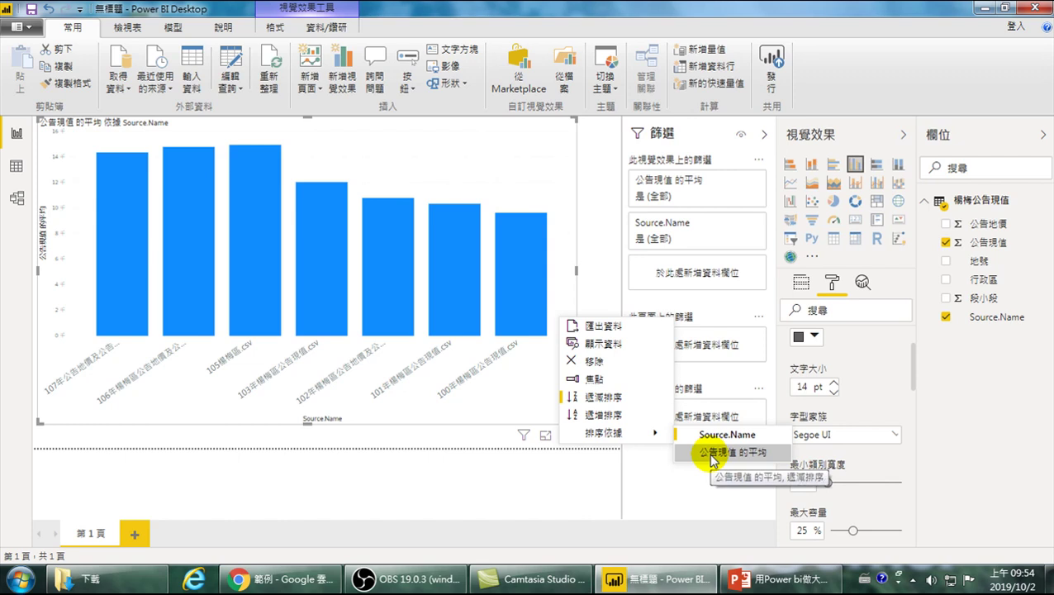
click(592, 417)
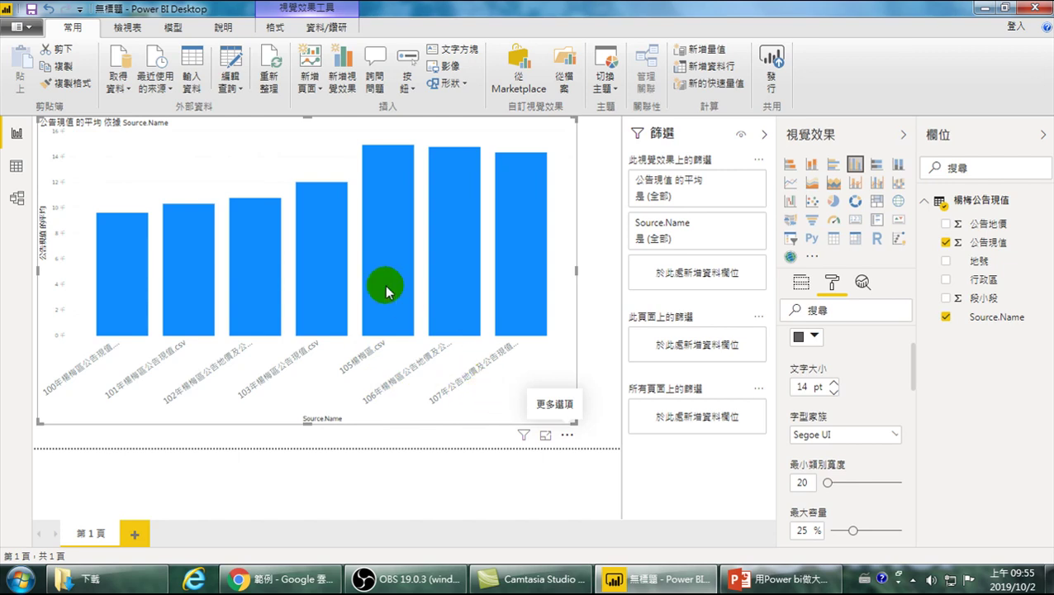
mouse_move(136, 232)
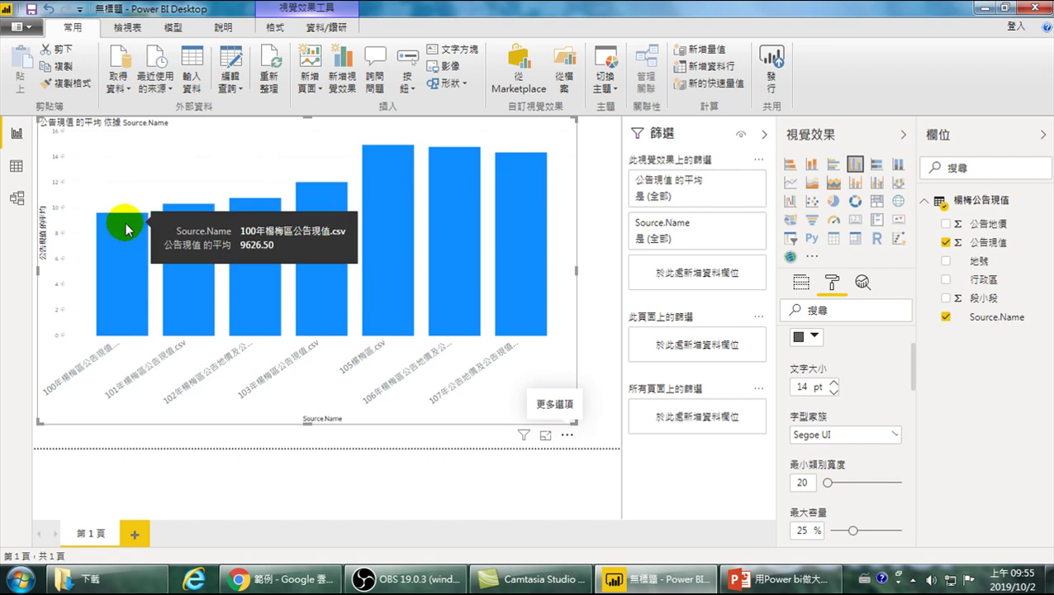
mouse_move(393, 180)
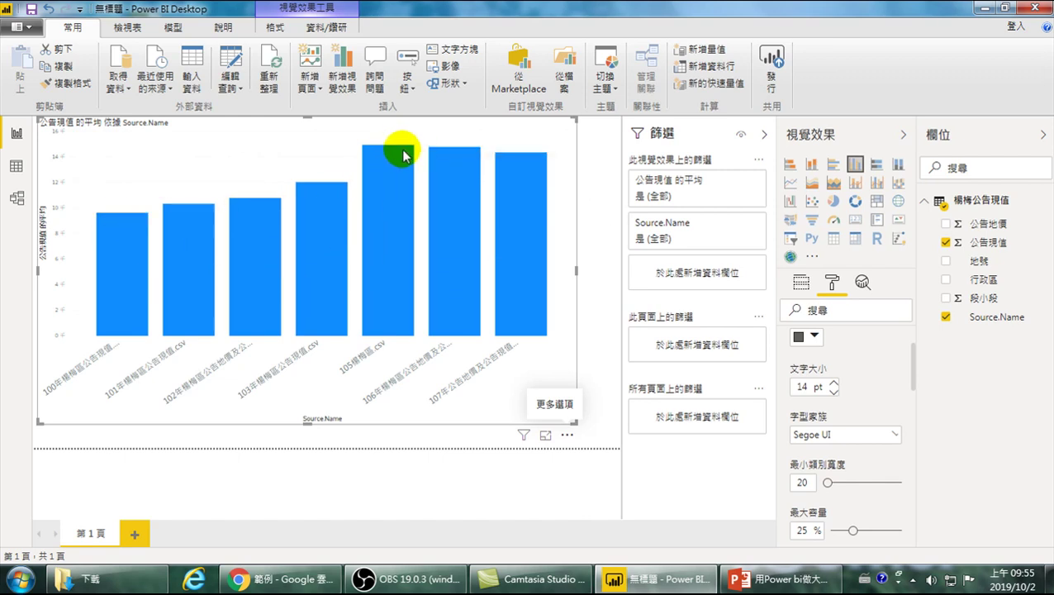
Step: Narrow the column chart to less than half its width, freeing the rest of the report page
mouse_move(420, 155)
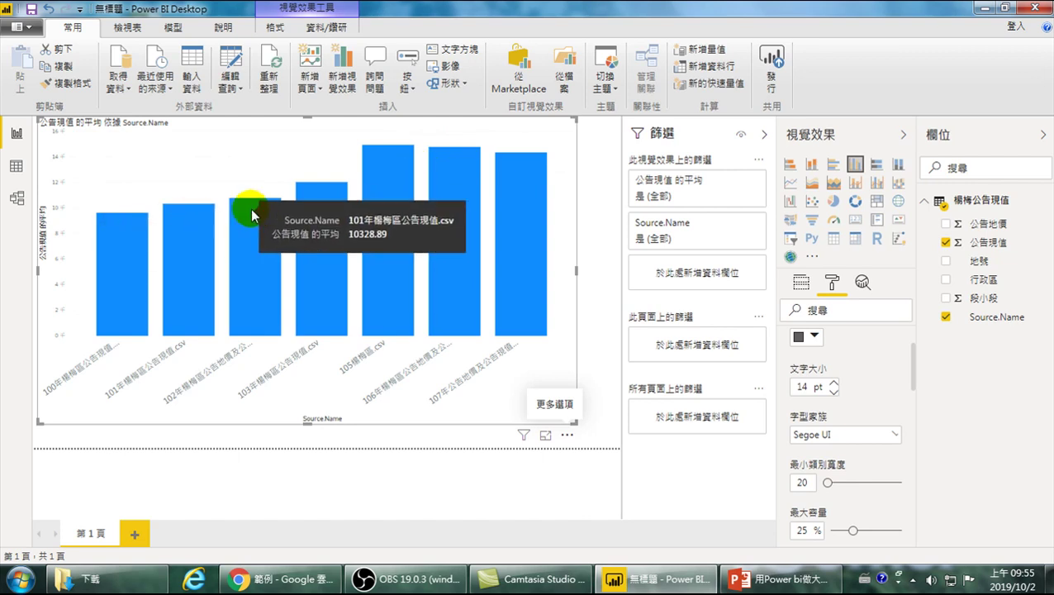
mouse_move(530, 164)
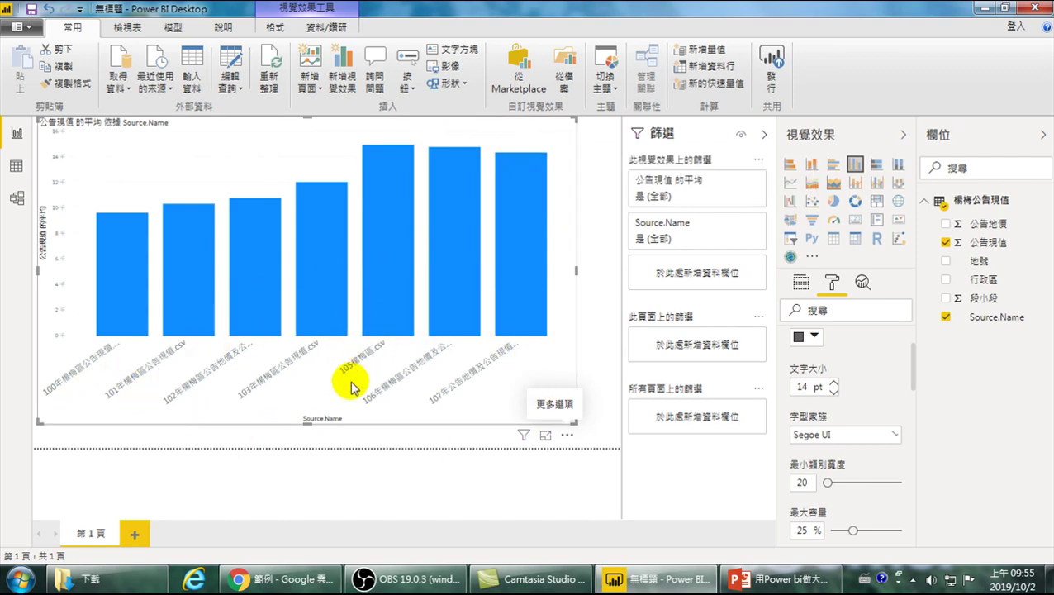
mouse_move(256, 579)
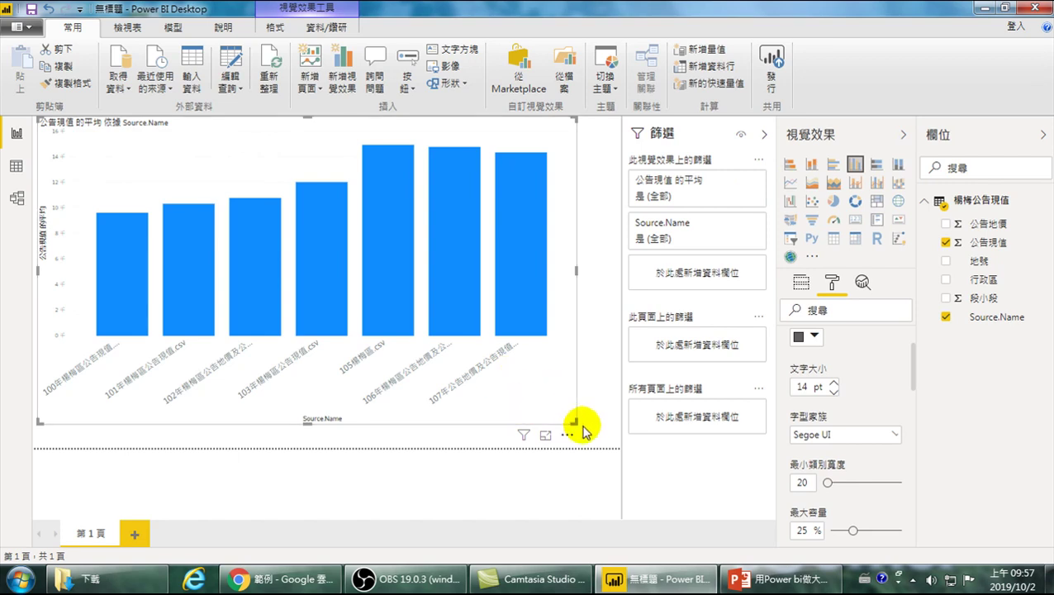
drag(574, 422, 298, 431)
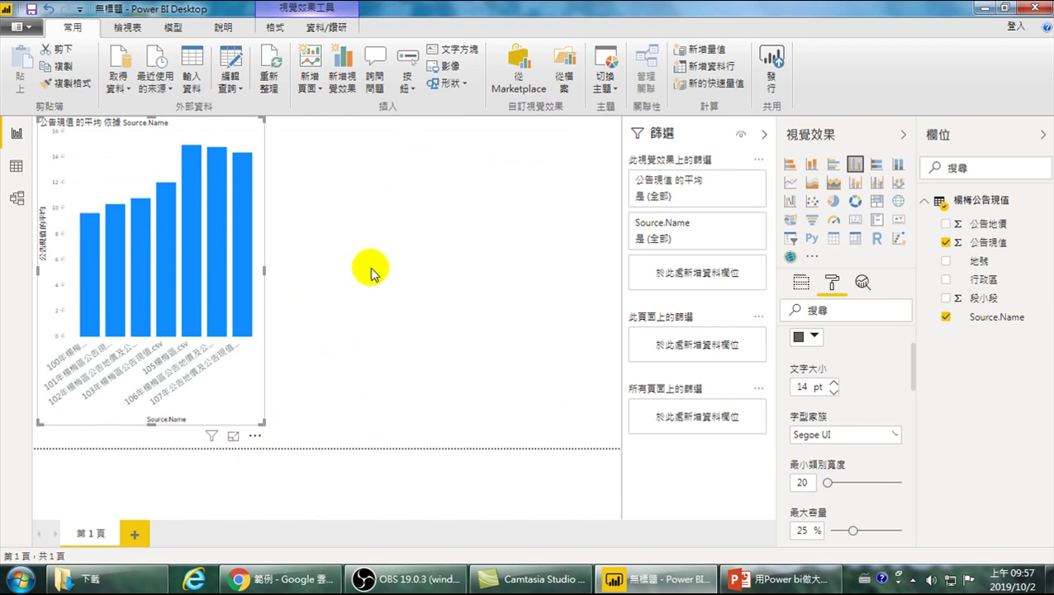
Step: Add a second clustered column chart beside the first and widen it to fill the remaining page width
click(369, 270)
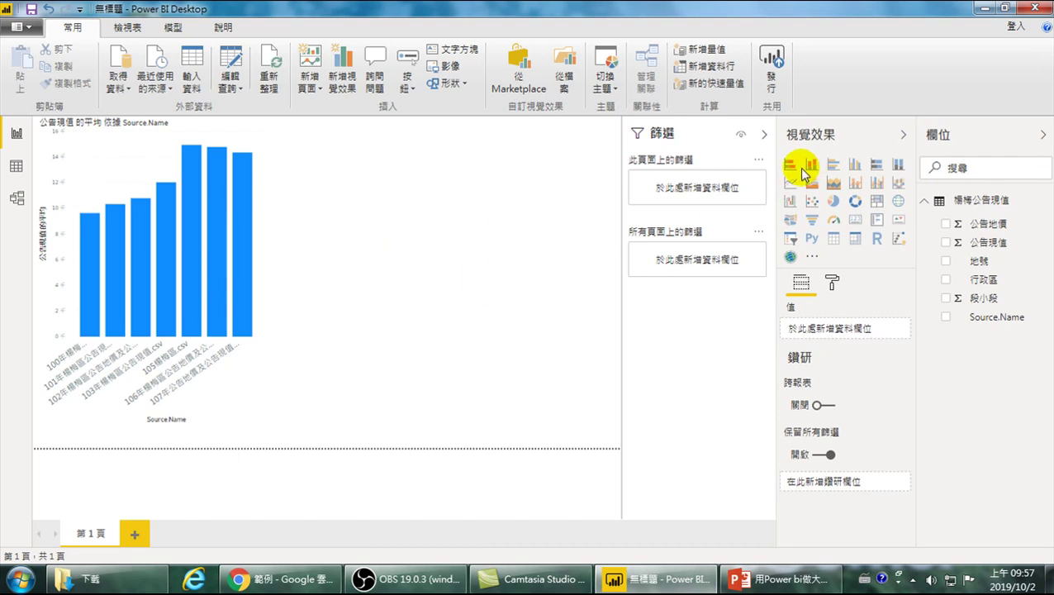
click(857, 166)
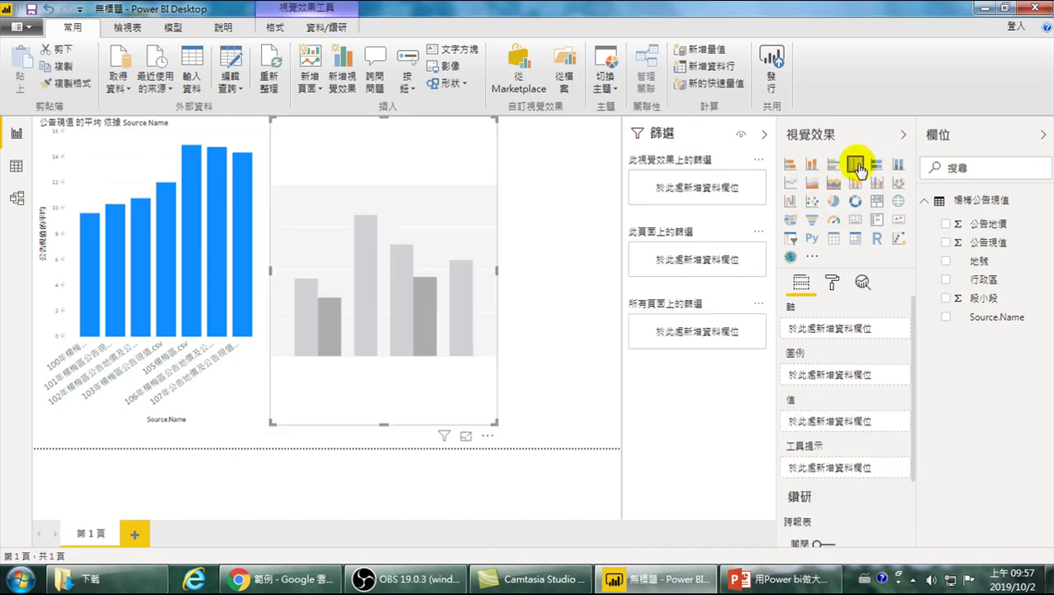
drag(494, 266, 604, 283)
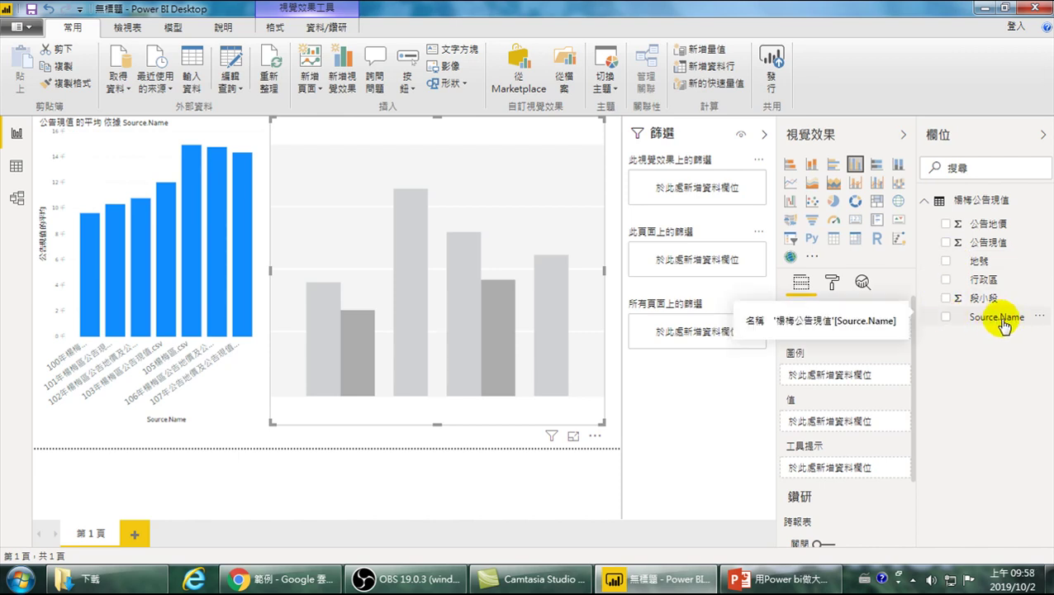
Step: Put Source.Name on the second chart's axis and 公告現值 as its value, summarized by 平均
click(945, 317)
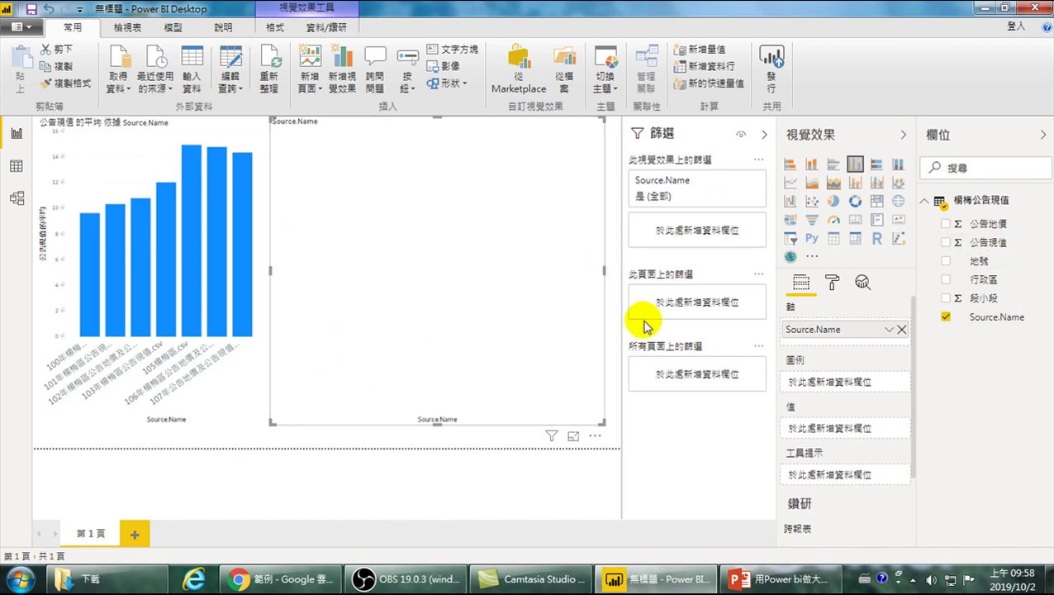
click(948, 242)
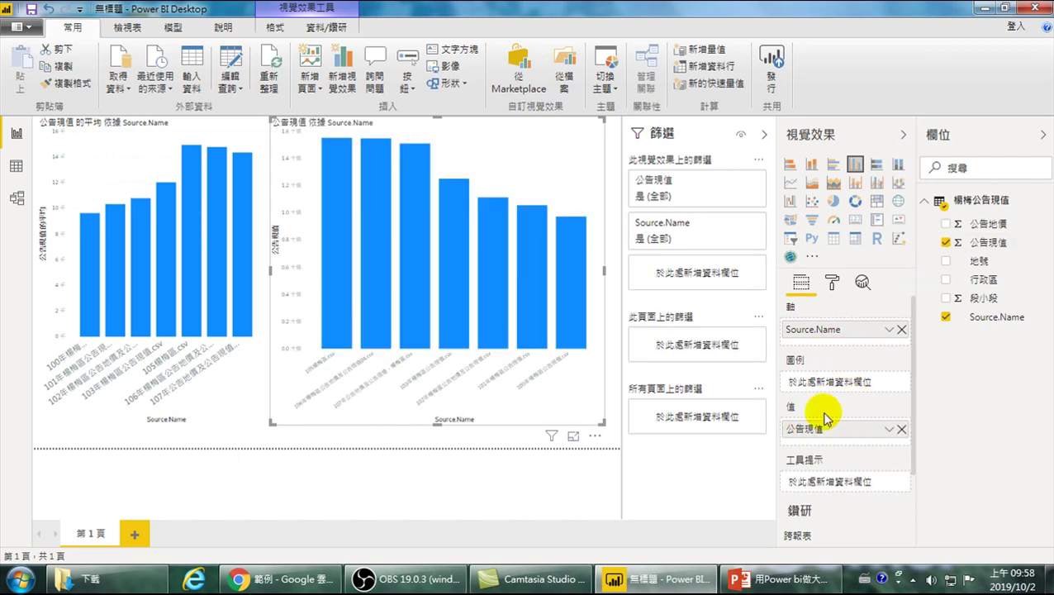
click(889, 429)
click(915, 263)
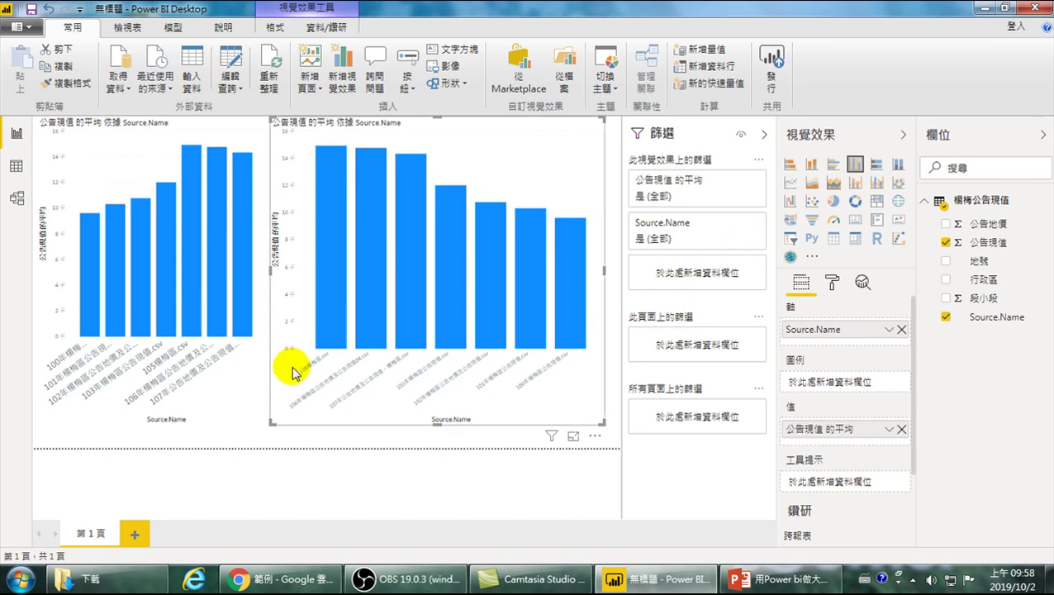
Step: Sort the second column chart by Source.Name in ascending order (遞增排序)
click(594, 444)
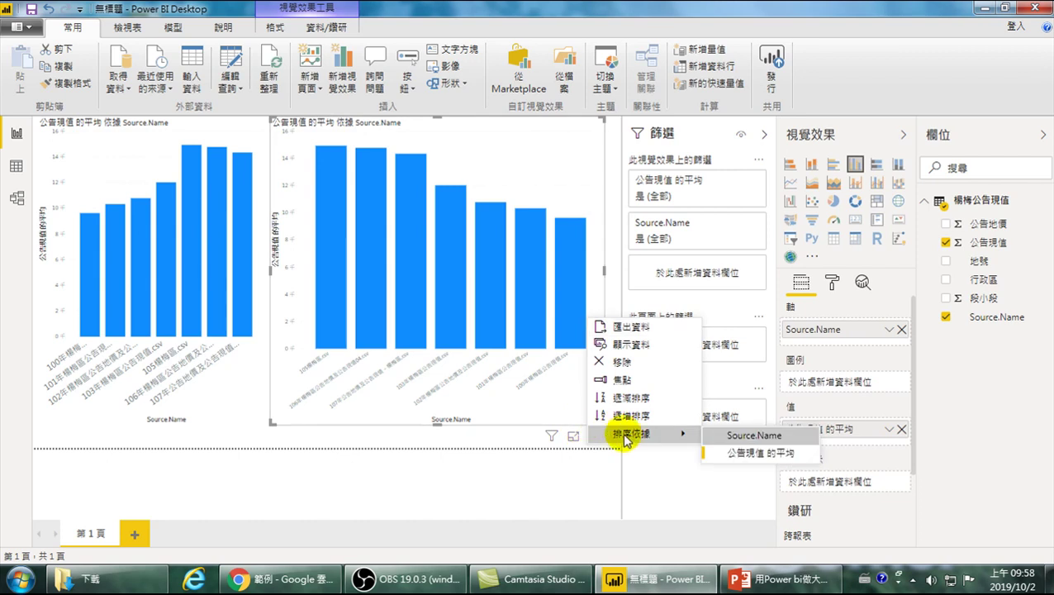
click(755, 436)
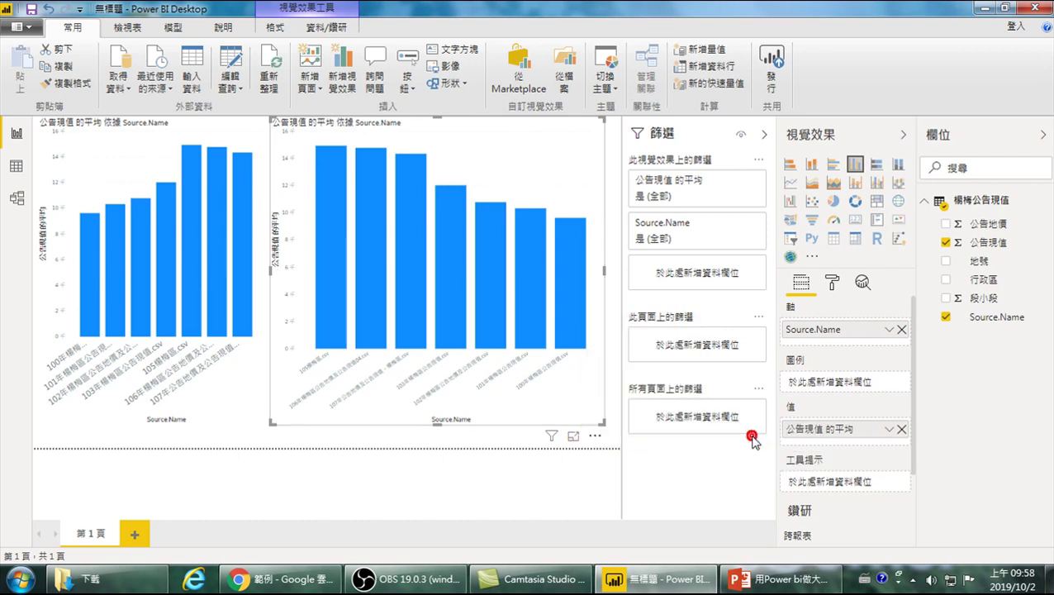
click(594, 440)
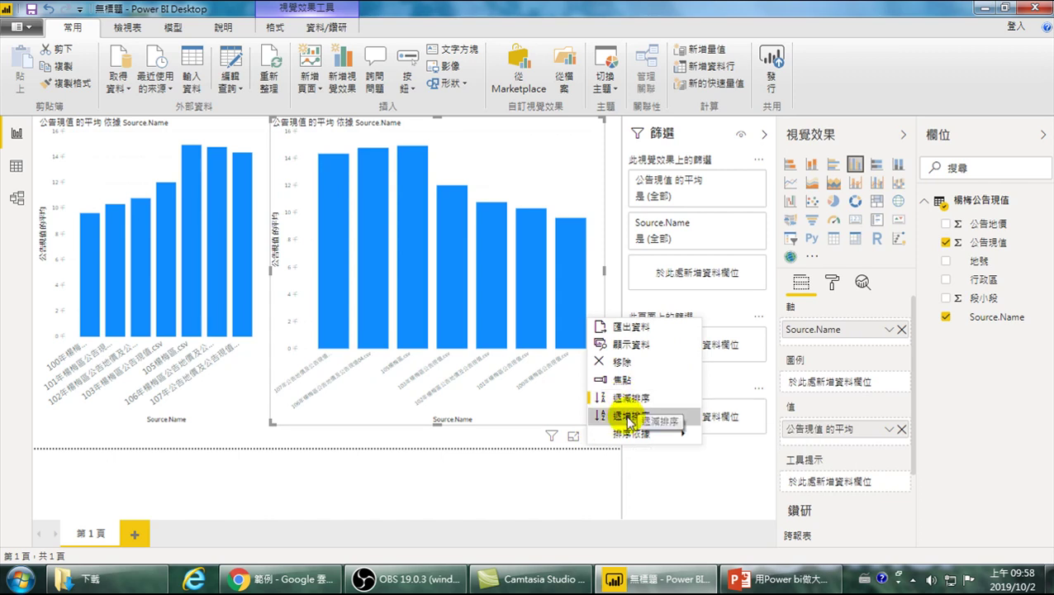
click(628, 417)
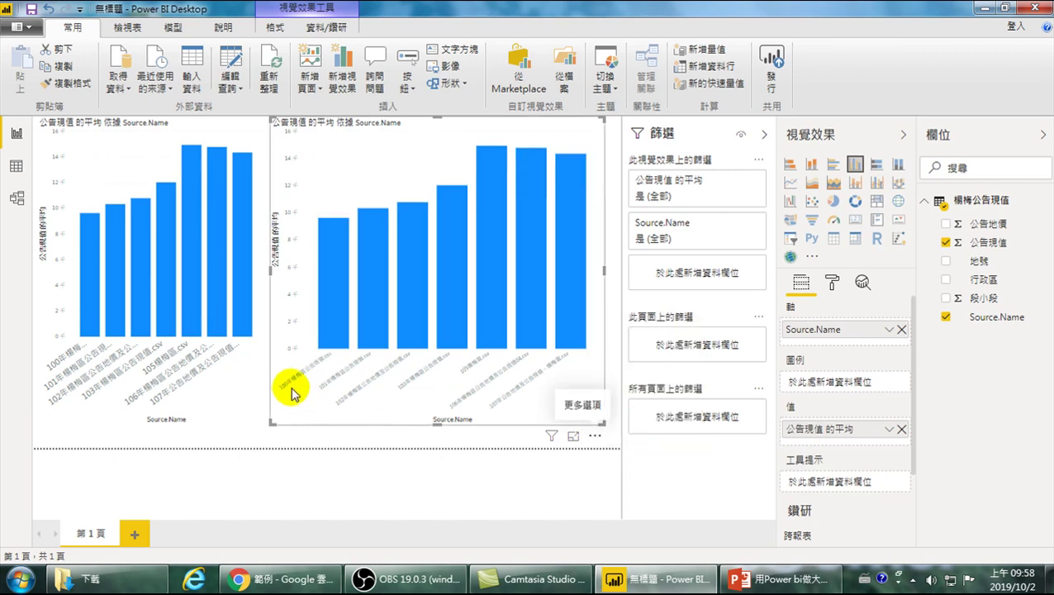
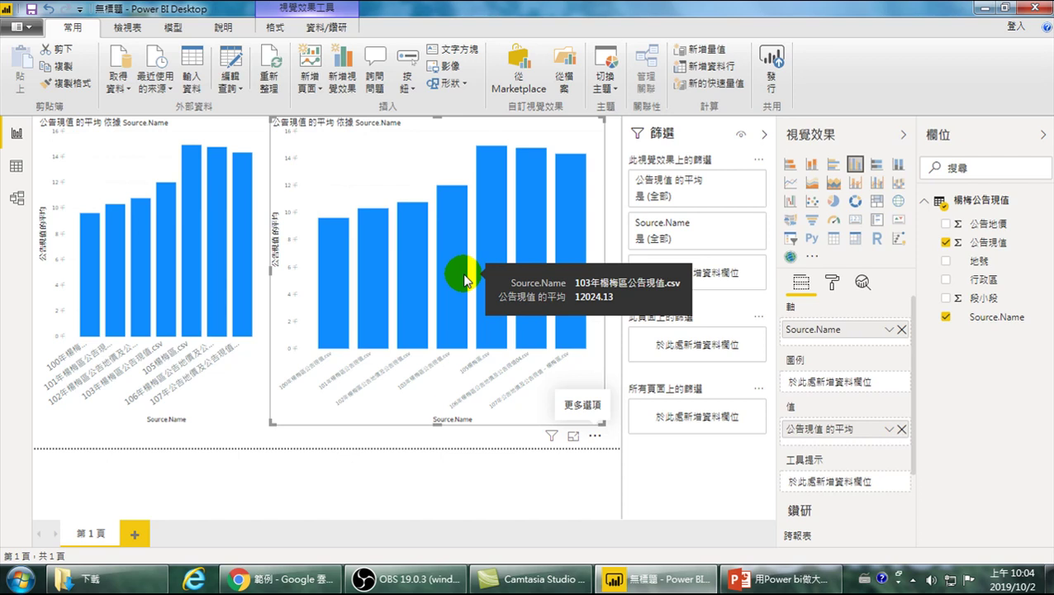
click(290, 581)
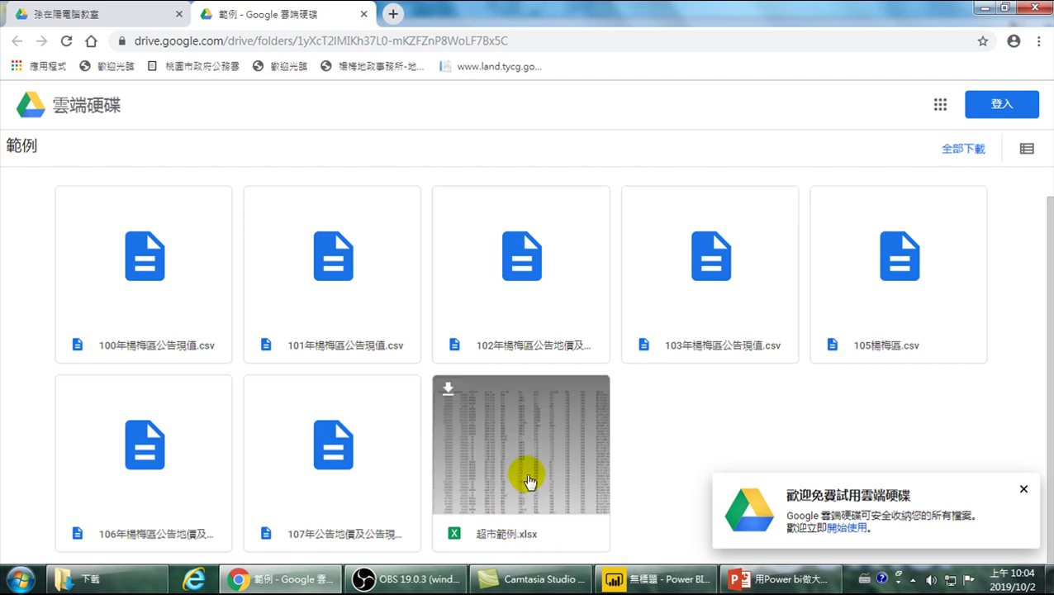
click(278, 578)
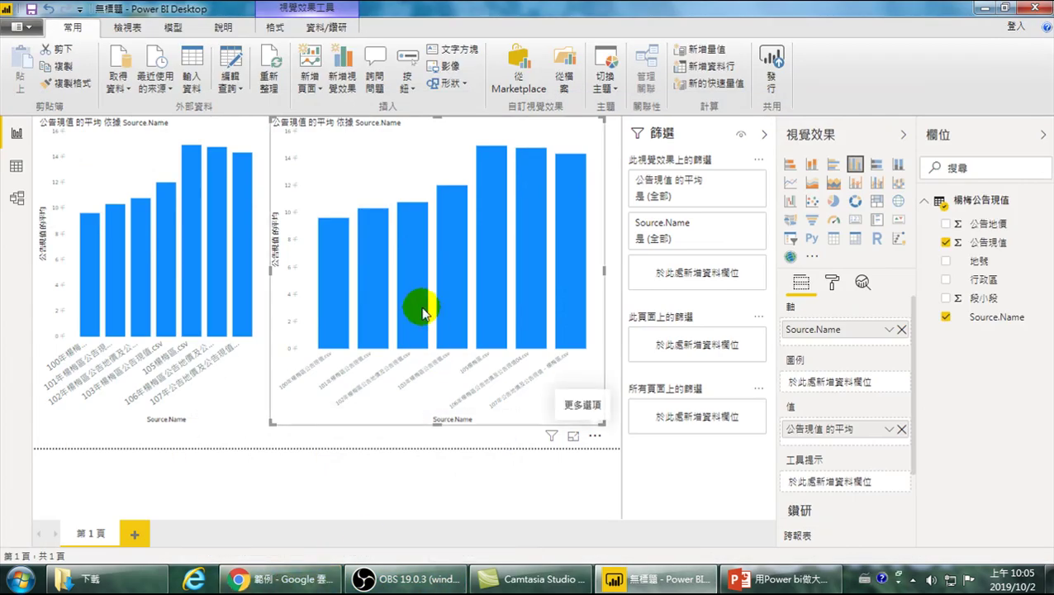
Step: Show the analytics options (分析) for the second column chart
mouse_move(322, 237)
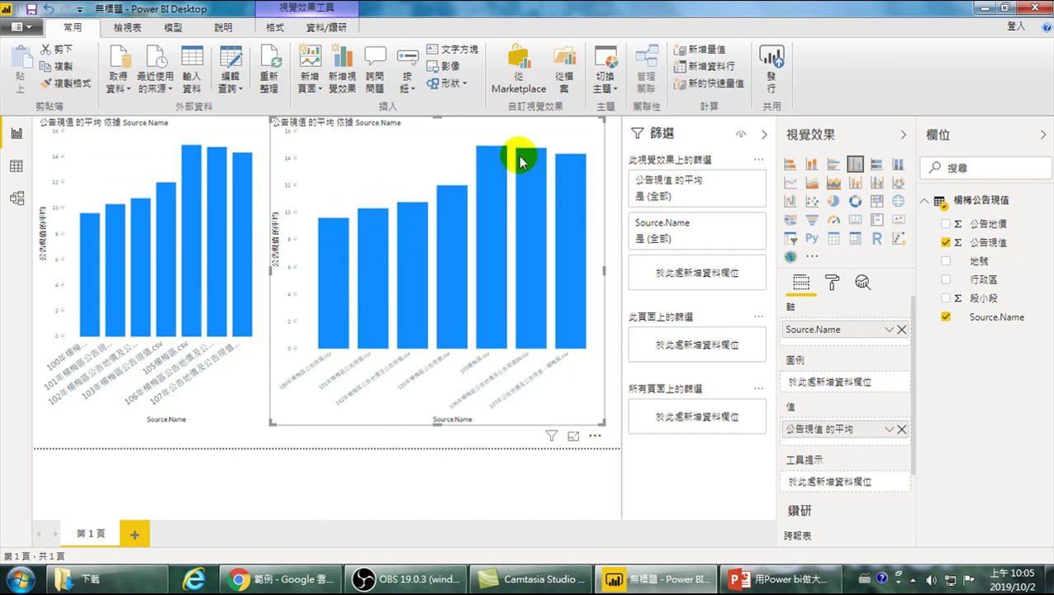
click(862, 284)
click(402, 161)
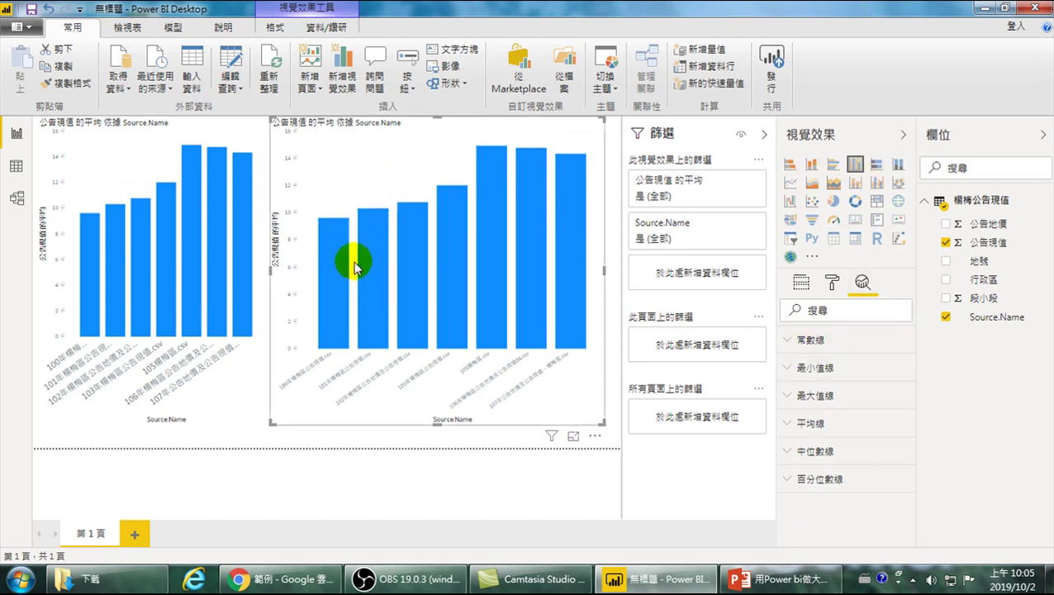
mouse_move(444, 290)
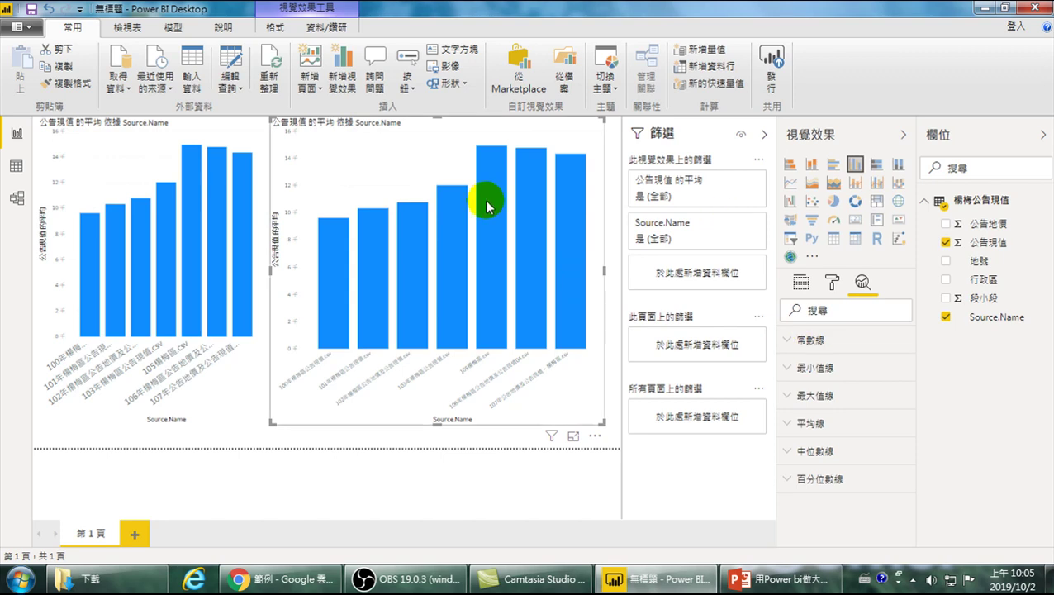
click(402, 161)
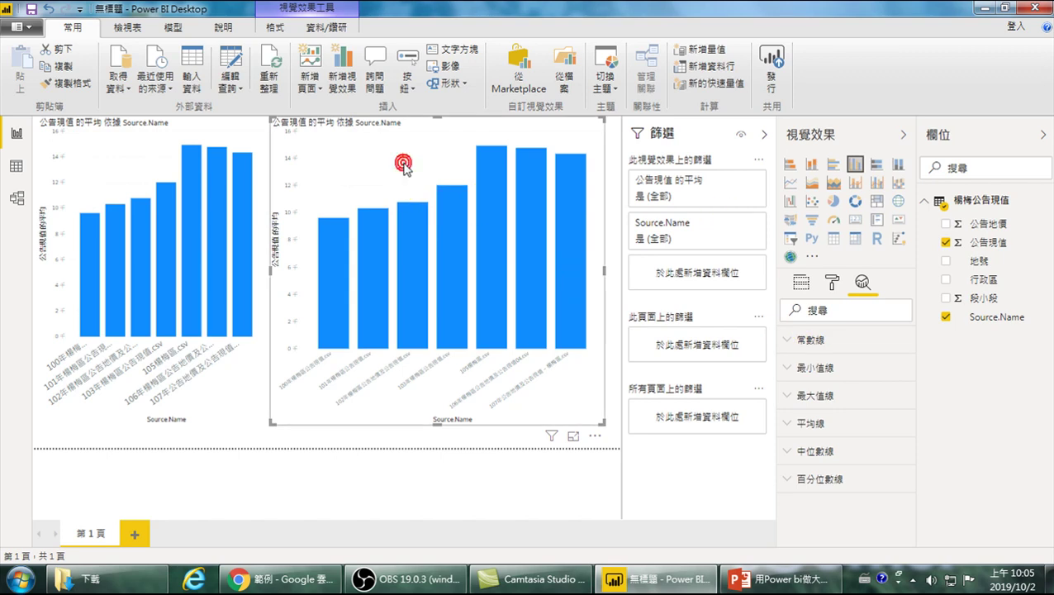
Step: Try the second chart as a line chart and restore it to a clustered column chart
click(794, 183)
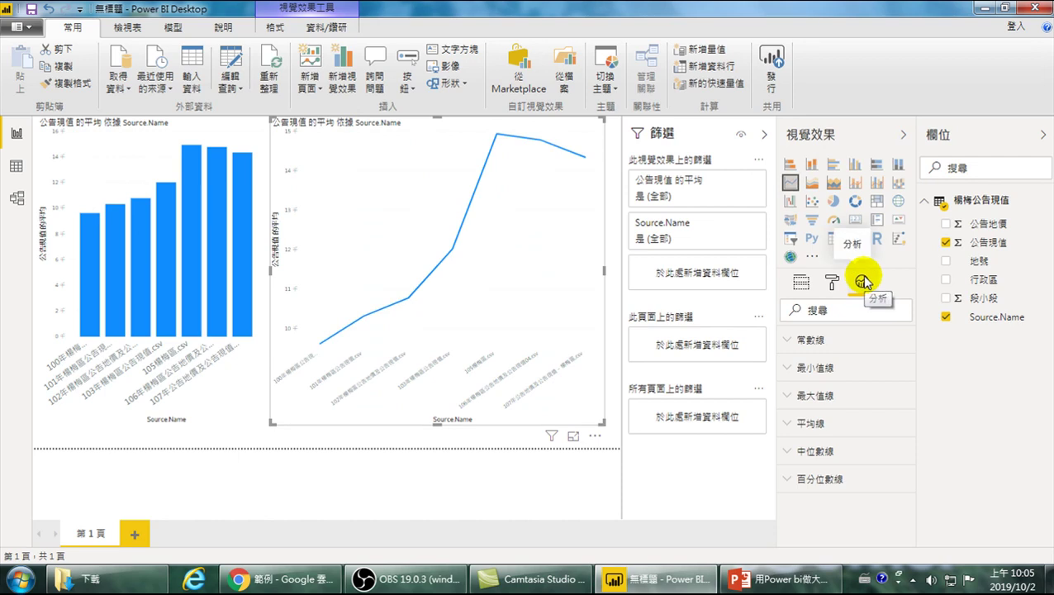
click(413, 188)
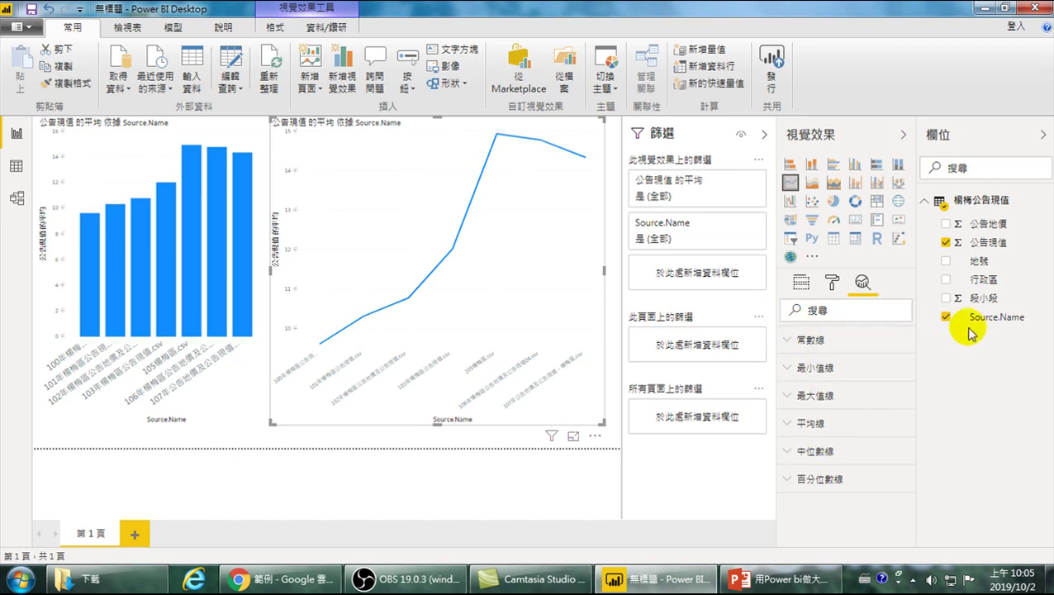
click(855, 164)
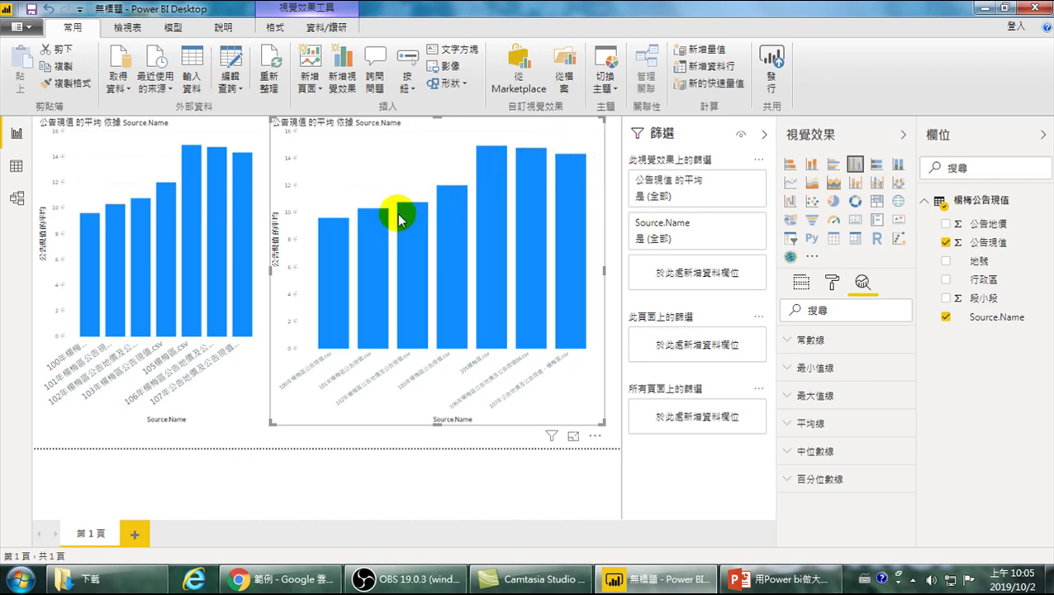
Step: Close the Google Drive 範例 page and the remaining Chrome window, and minimize the Power BI Desktop window
mouse_move(323, 230)
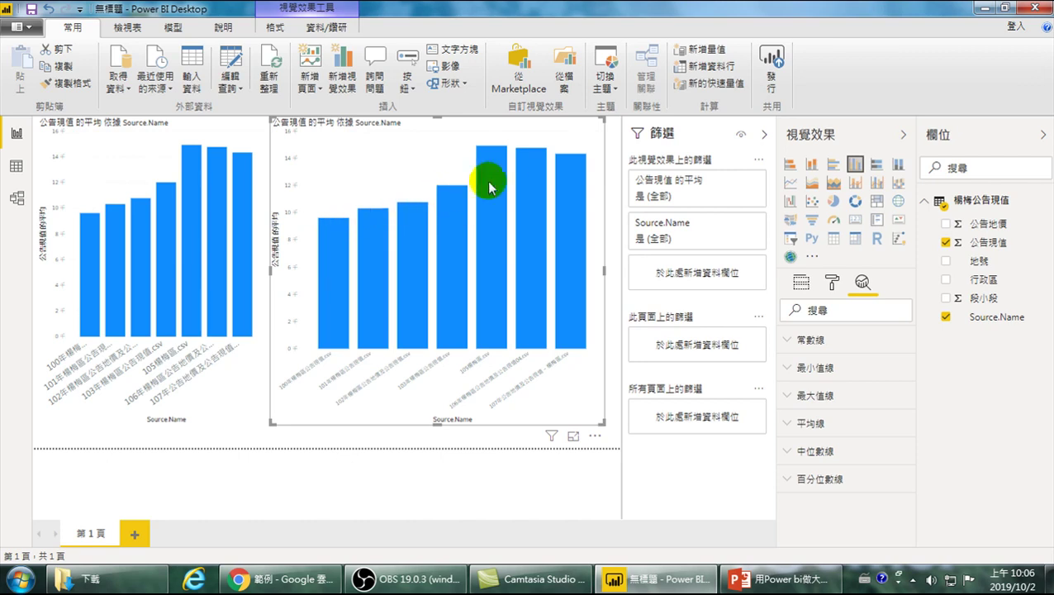
mouse_move(376, 223)
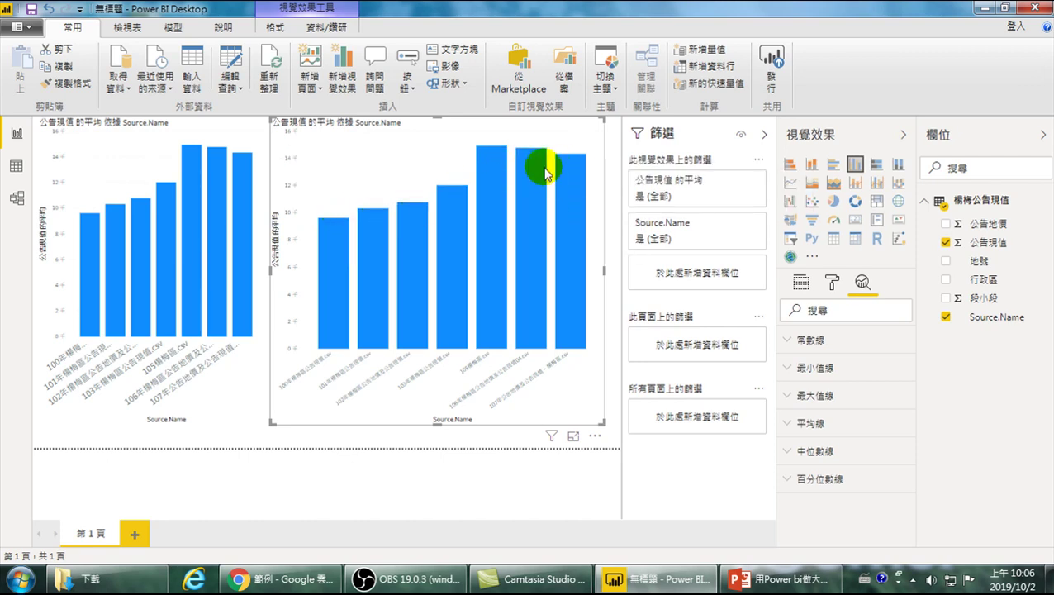
mouse_move(570, 170)
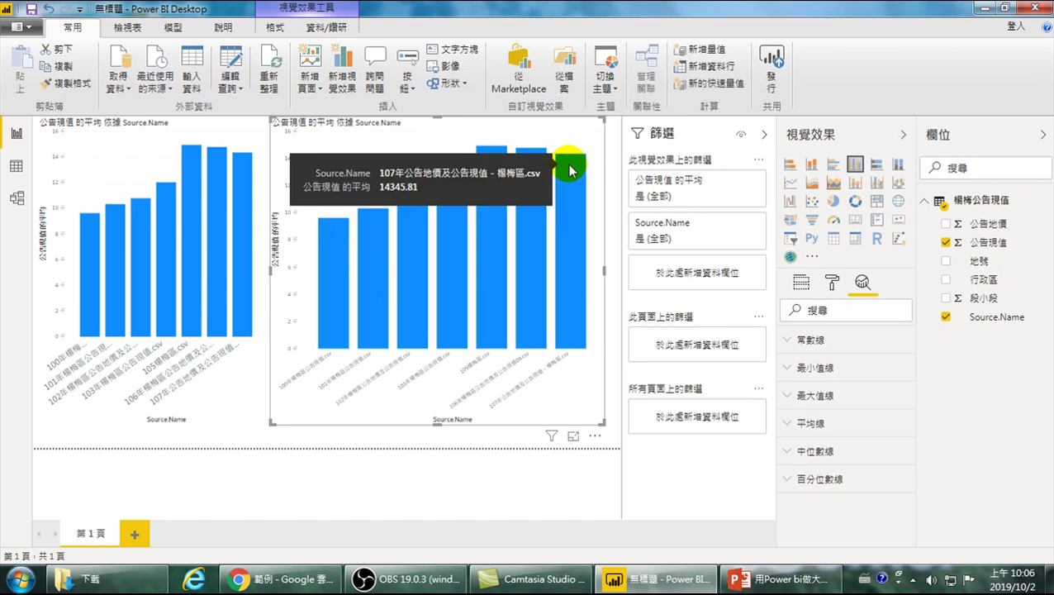
click(287, 578)
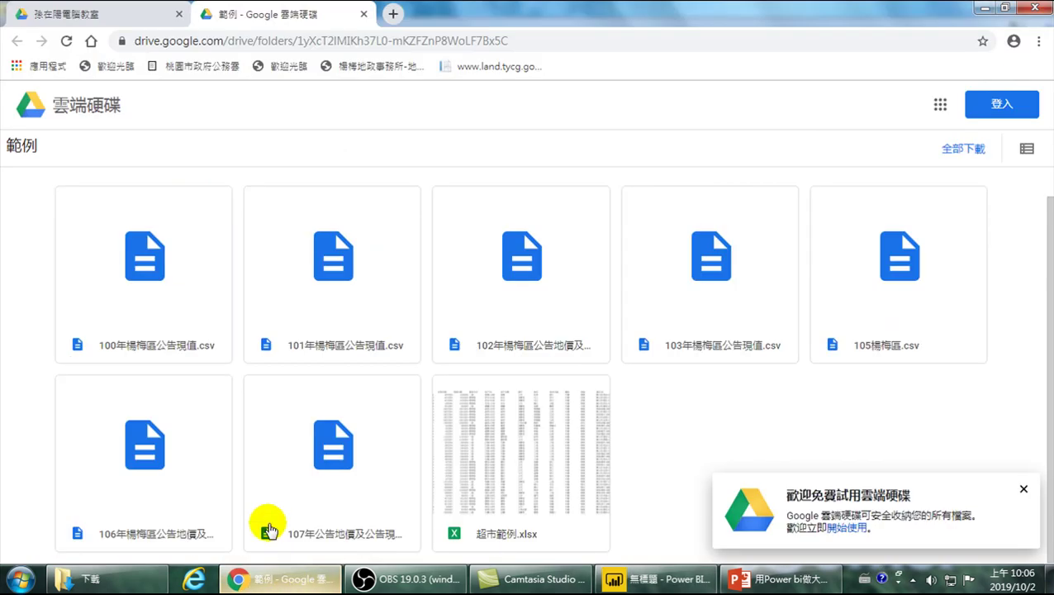
click(363, 15)
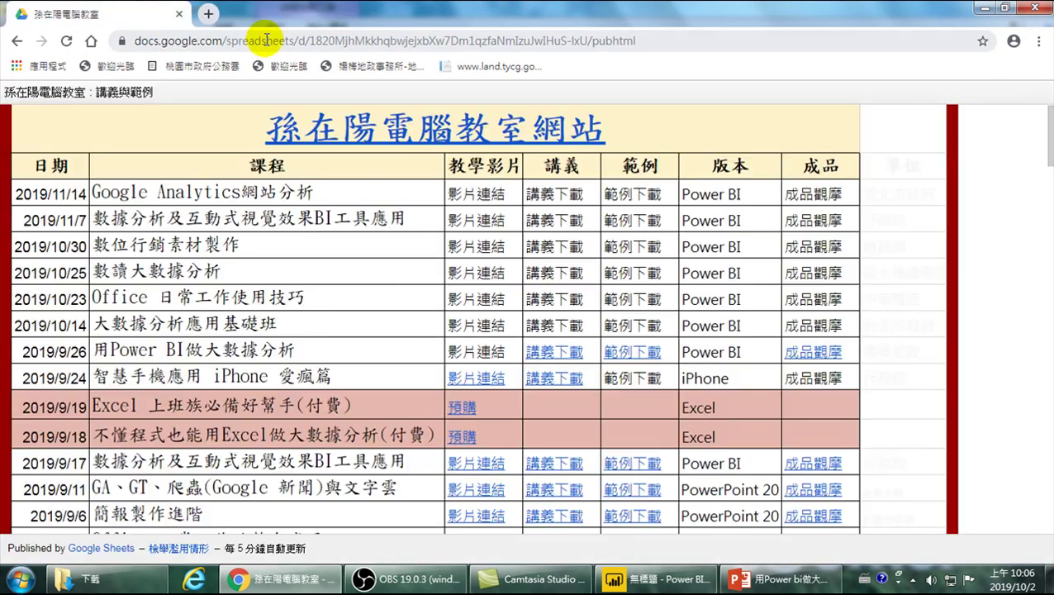
key(alt+Tab)
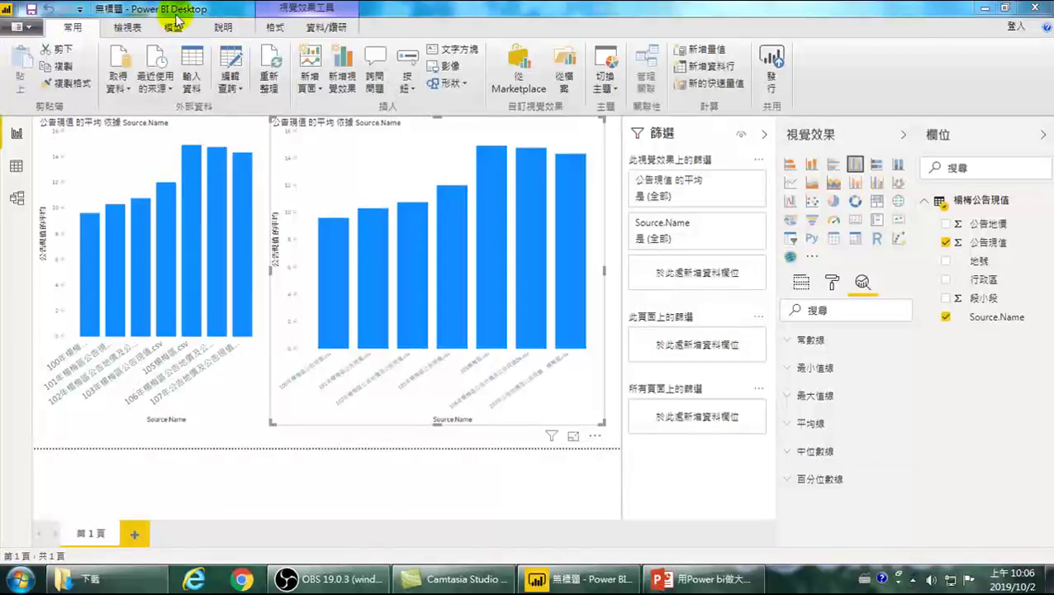
click(984, 7)
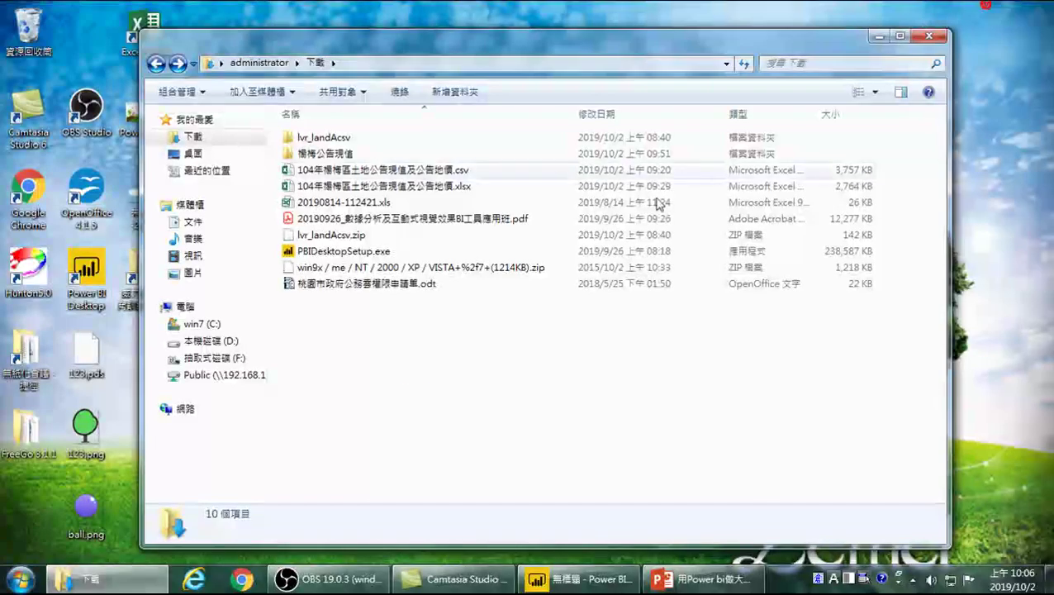
Step: Open a new Chrome window and activate the Google search box
click(253, 580)
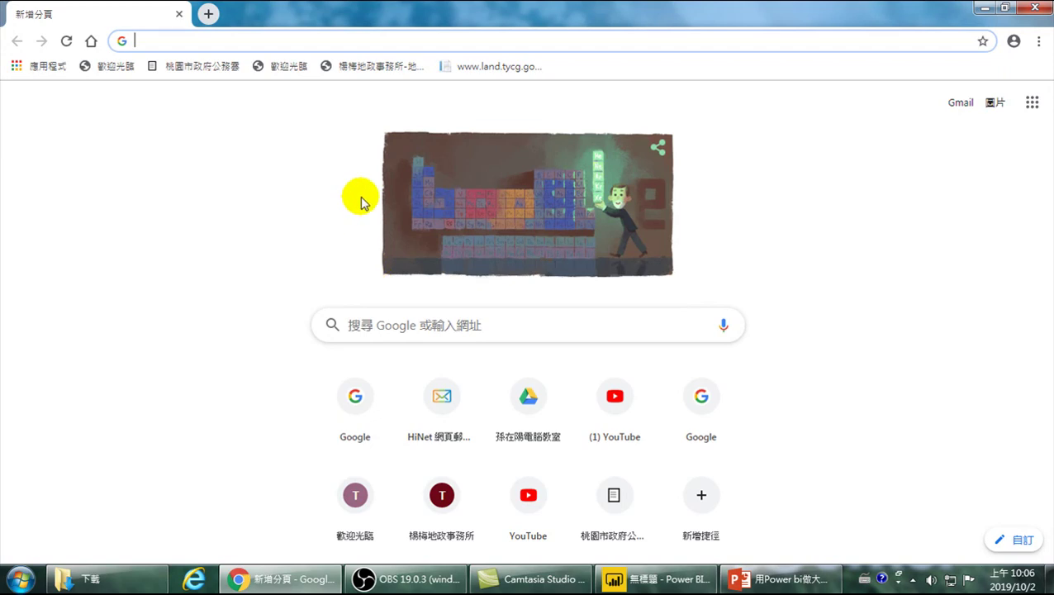
click(356, 324)
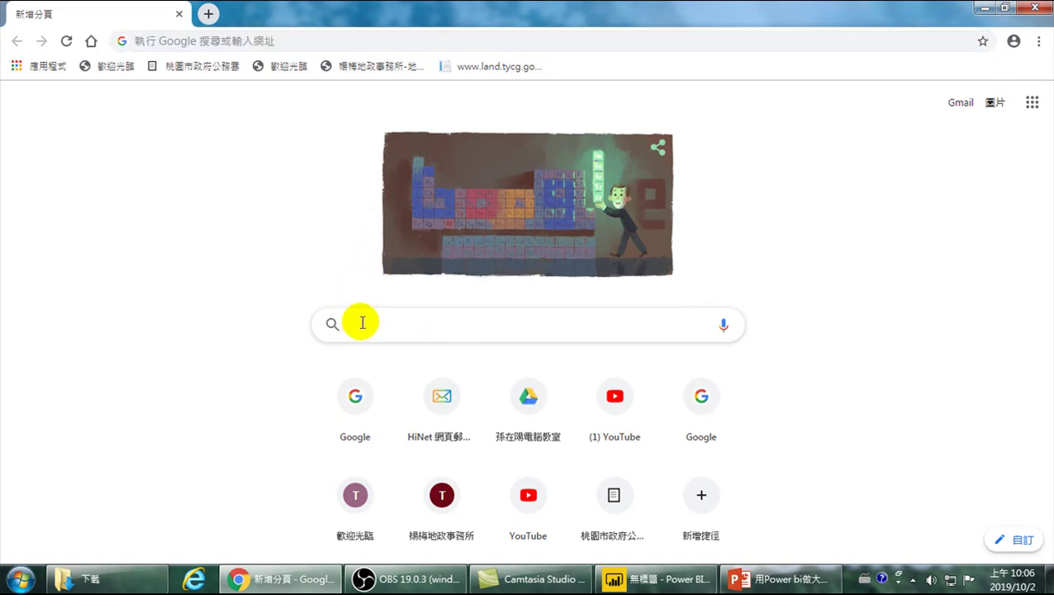
text(ammt)
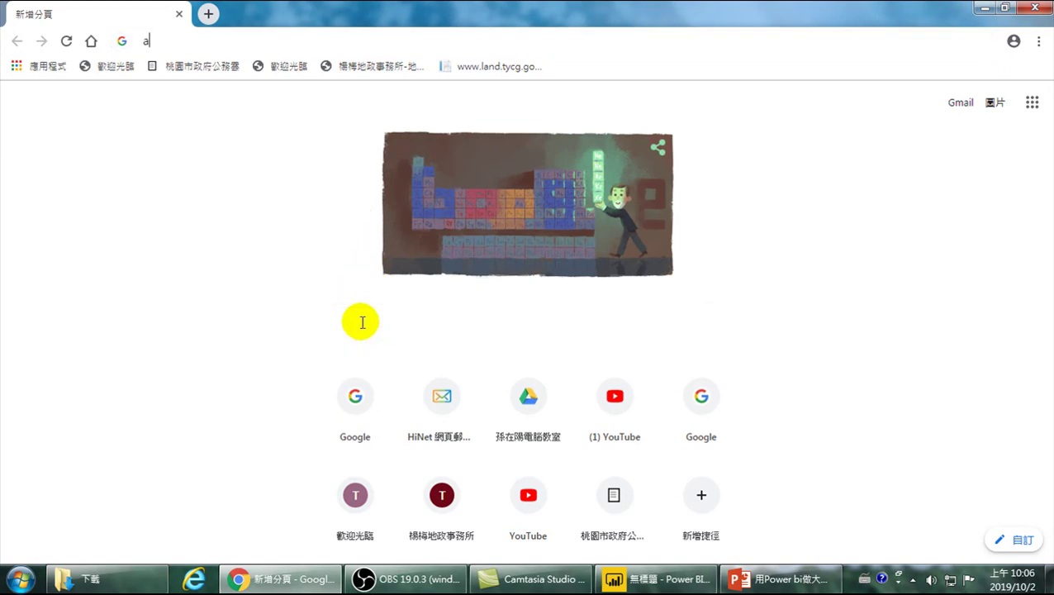
key(BackSpace)
key(BackSpace)
key(BackSpace)
text(n)
key(BackSpace)
key(BackSpace)
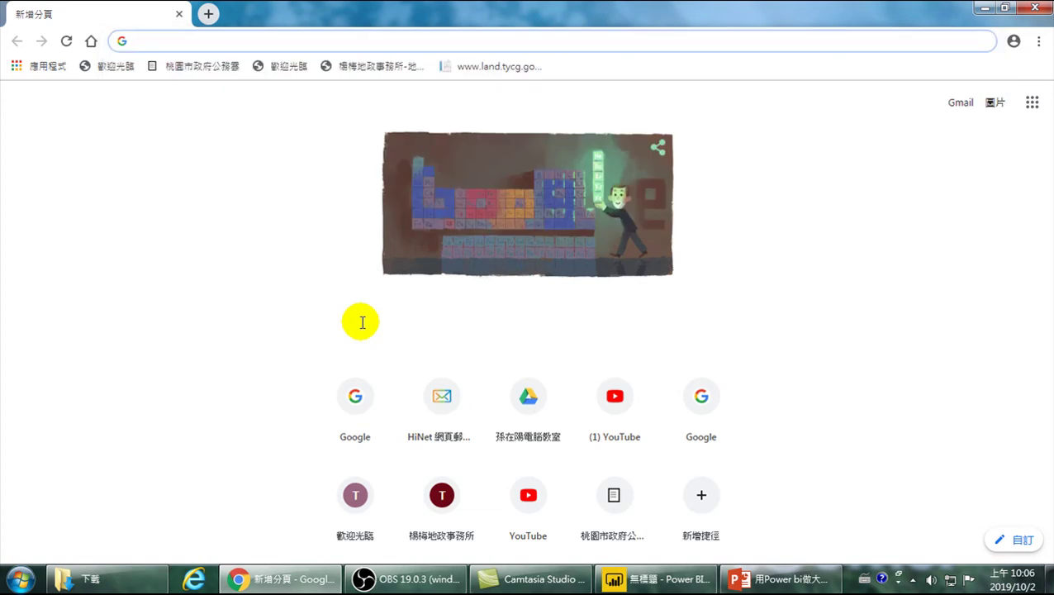
Step: Search Google for 開放資料 and open the 政府資料開放平台 result (data.gov.tw)
key(ctrl+space)
text(anm)
key(space)
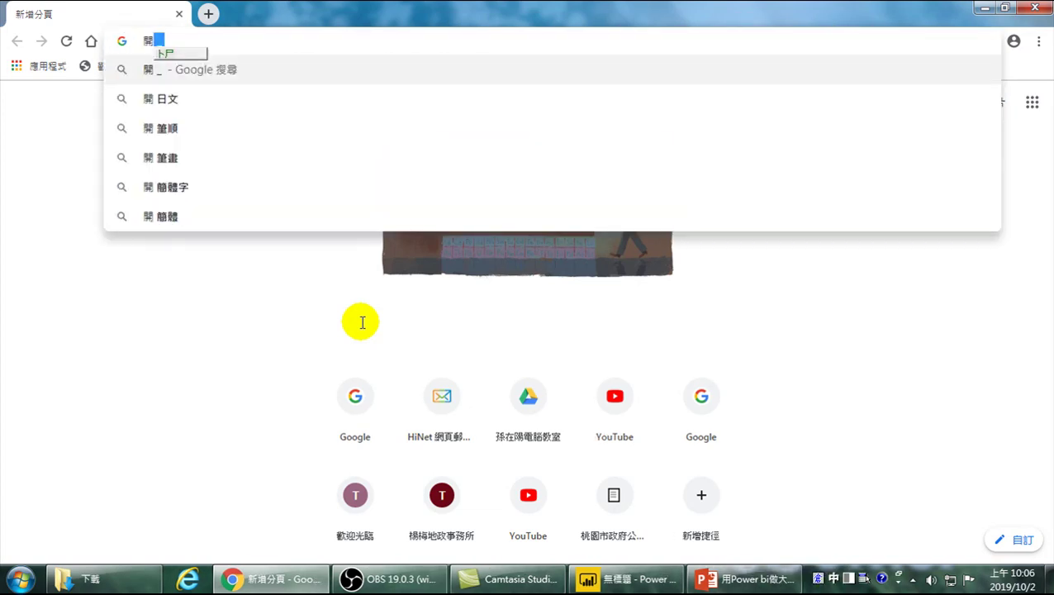
text(1iobc)
key(space)
text(fdyj)
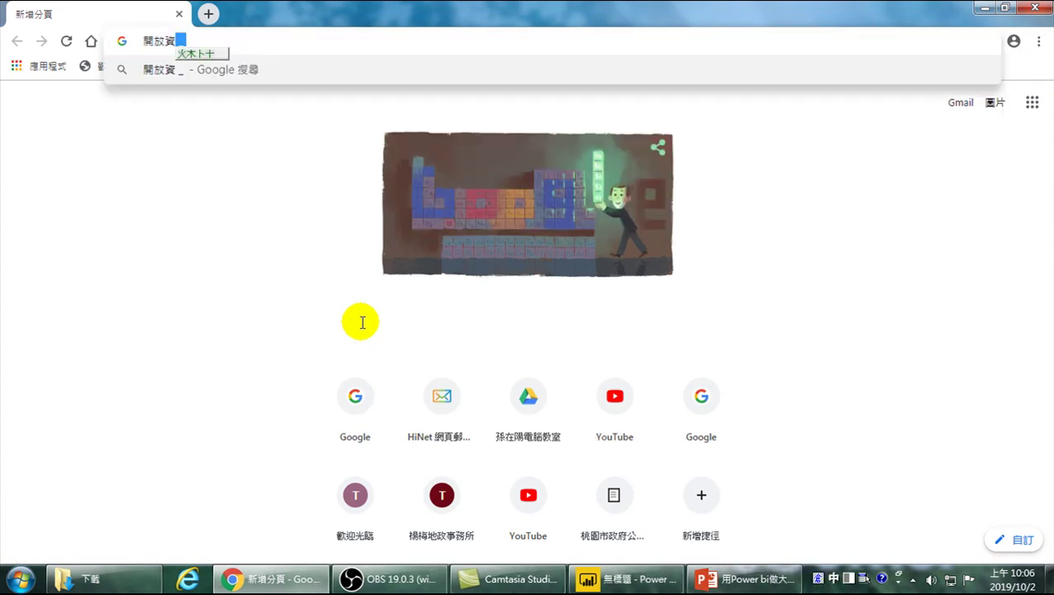
key(space)
key(Return)
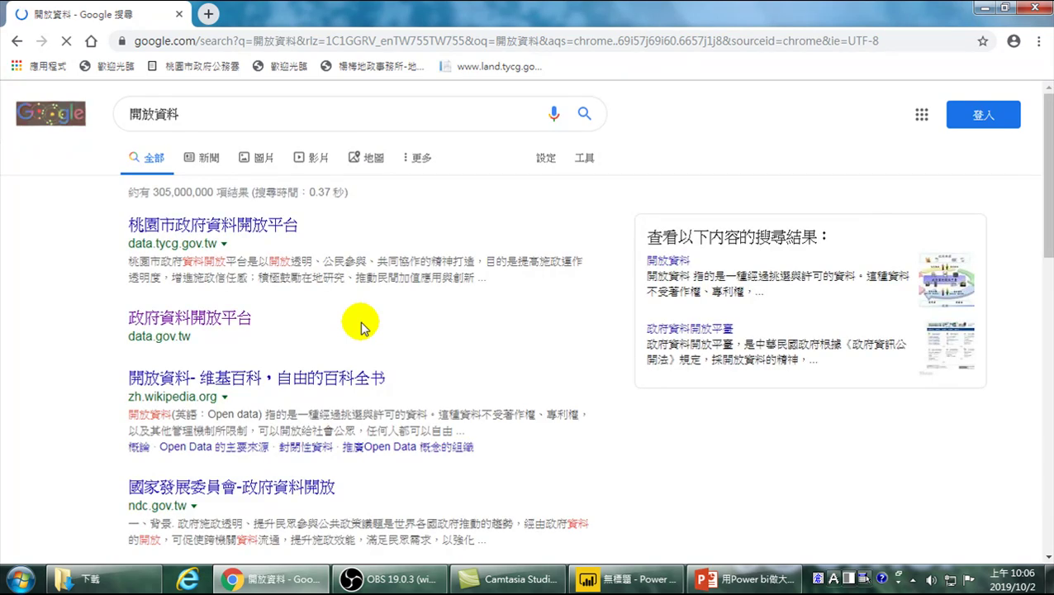
click(200, 327)
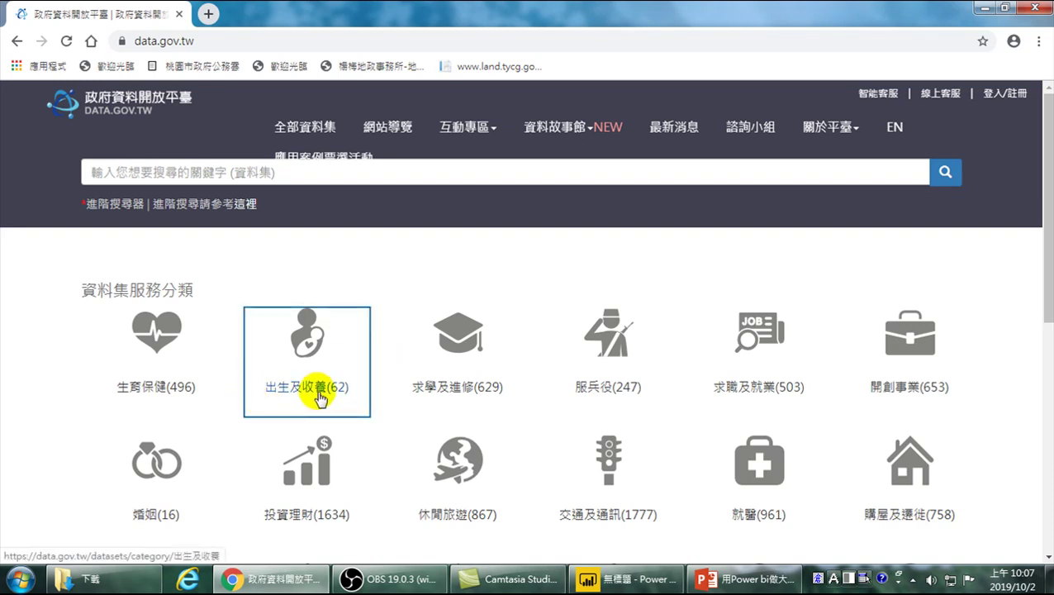
Step: Look over the dataset service categories (資料集服務分類) and the dataset search box on the open data site
scroll(322, 401, down, 1)
scroll(324, 400, down, 1)
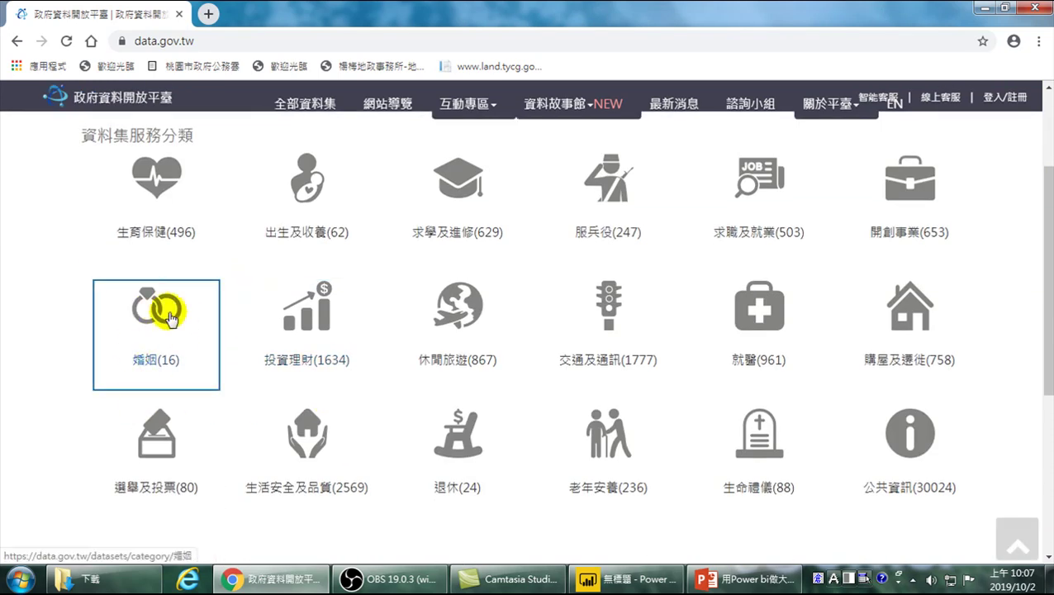
scroll(223, 328, up, 1)
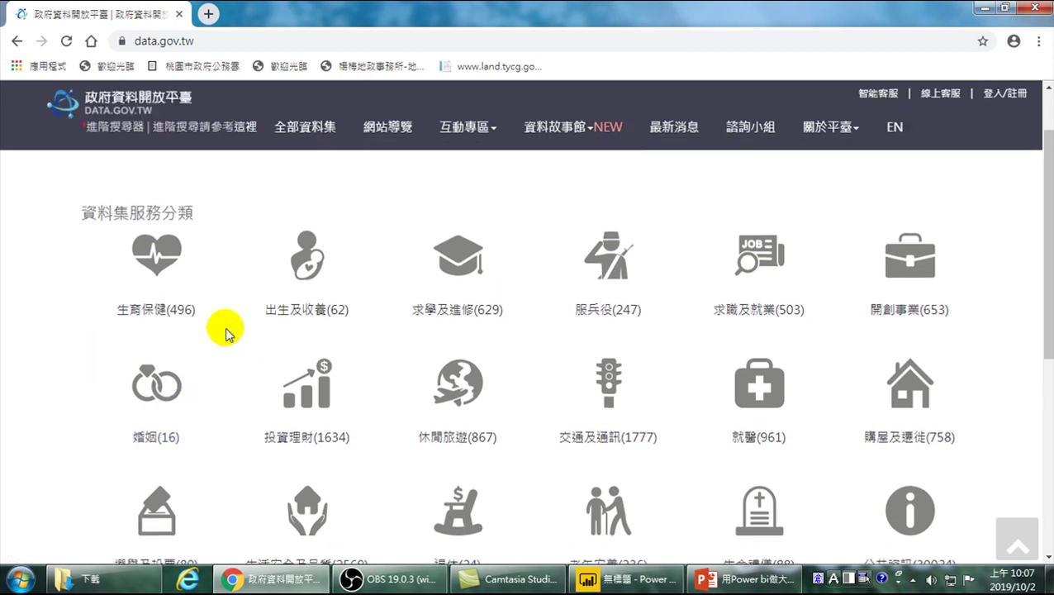
scroll(235, 235, up, 1)
click(141, 172)
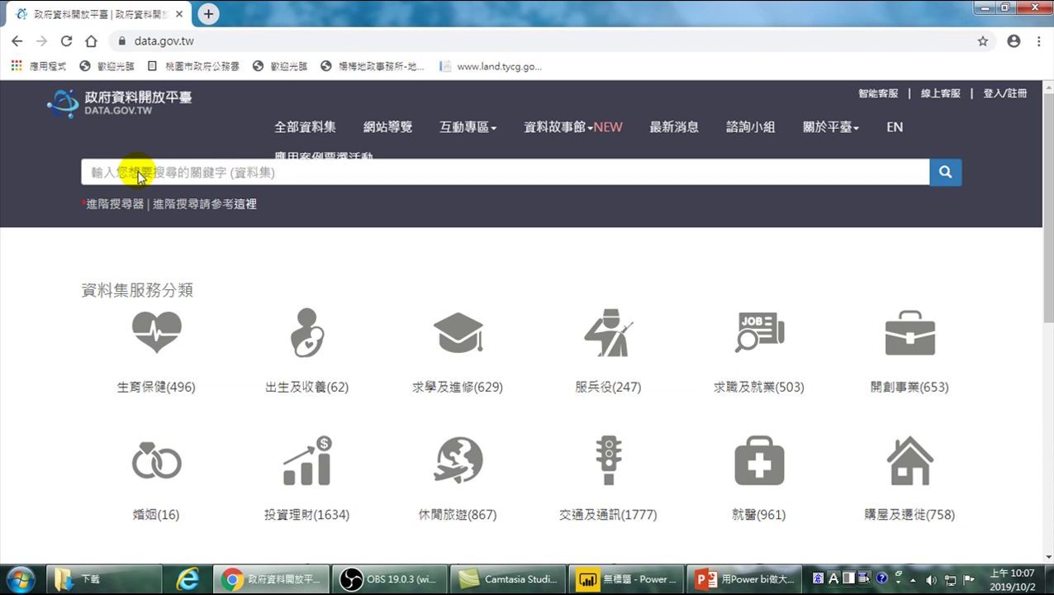
Step: Switch to Power BI Desktop and change the first column chart to a line chart
click(983, 10)
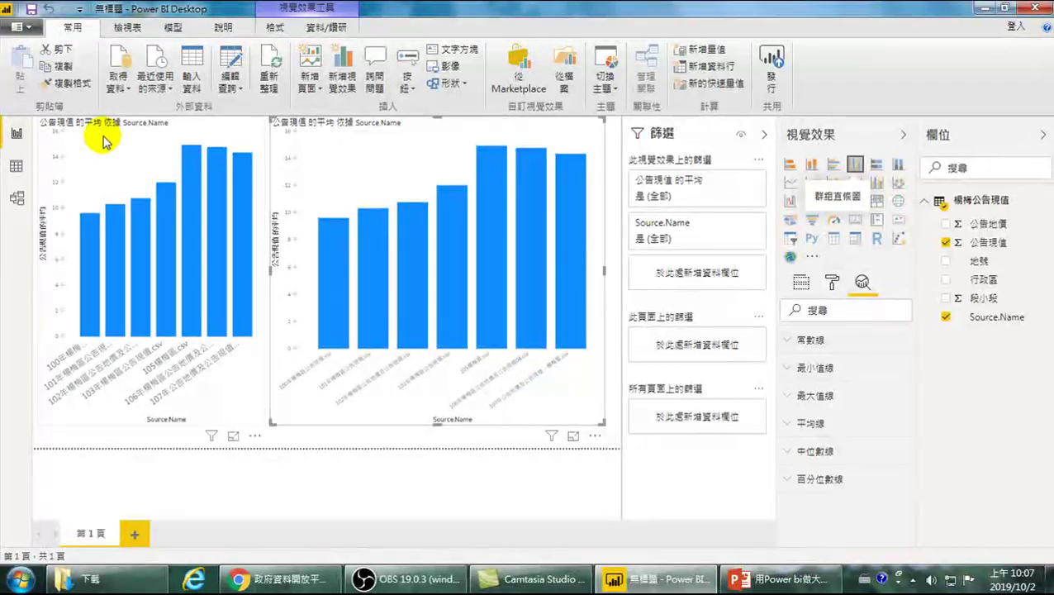
click(118, 171)
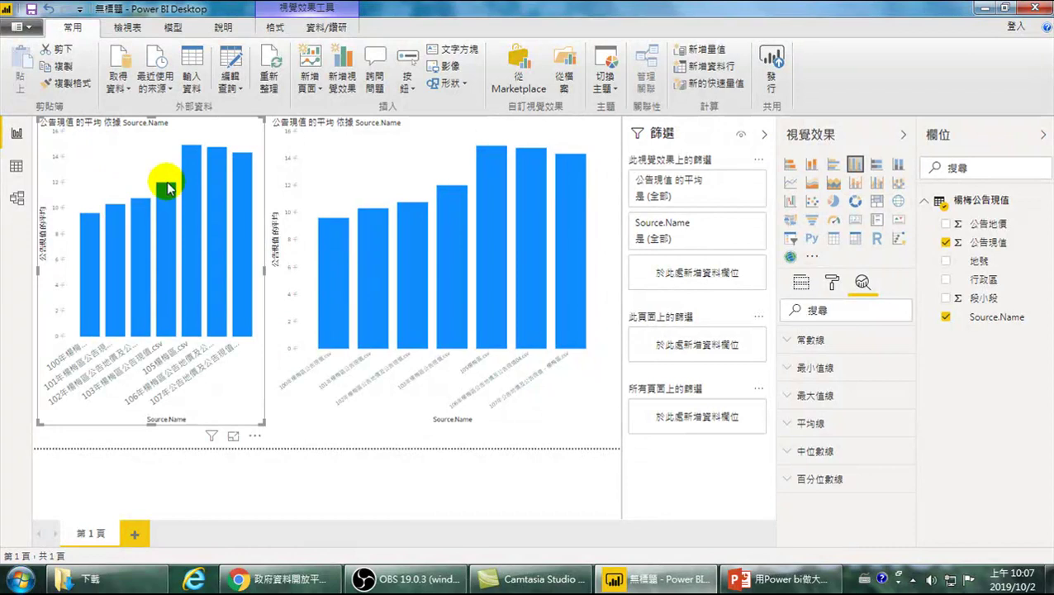
click(789, 183)
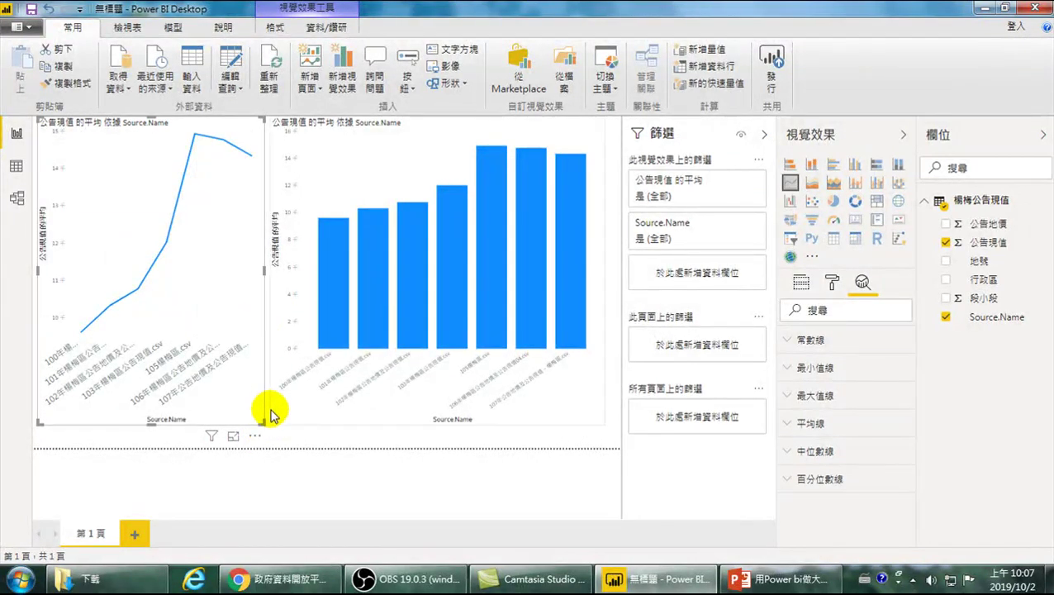
Step: Move the line chart over the second column chart and resize it to about that chart's width
drag(192, 161, 430, 141)
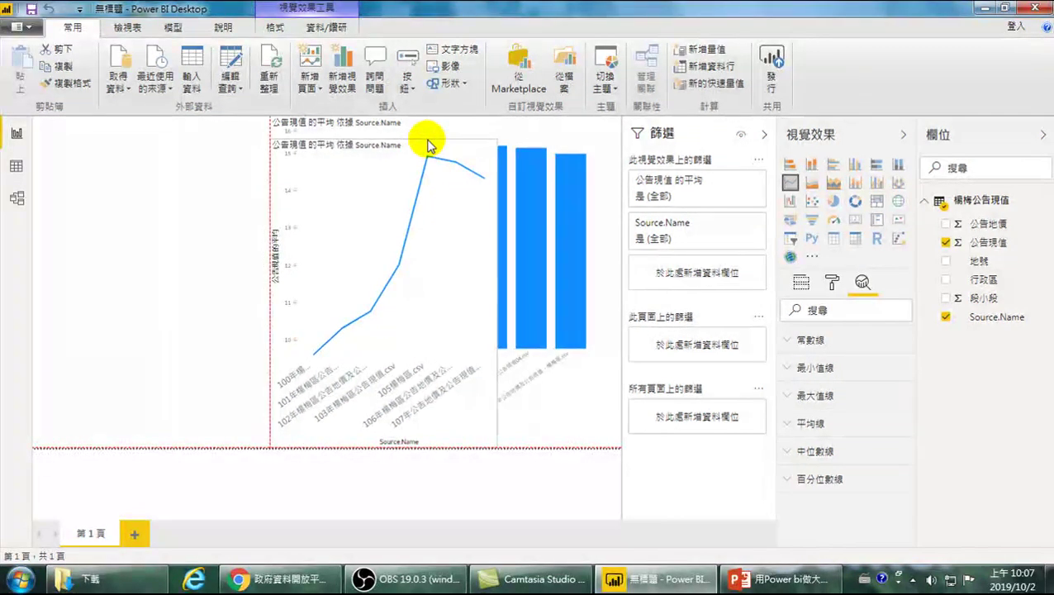
drag(496, 291, 618, 285)
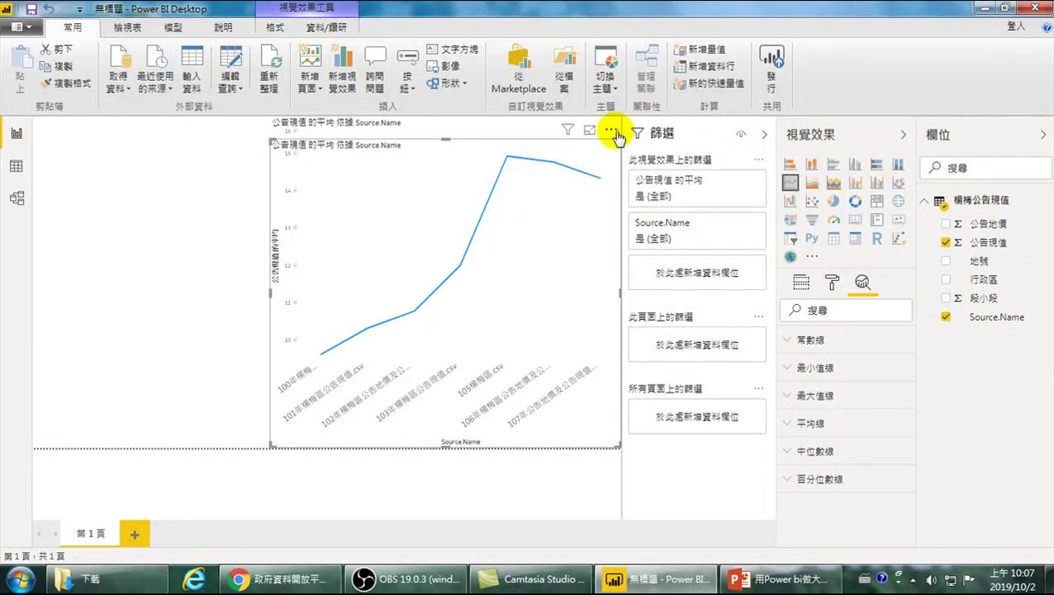
drag(618, 141, 601, 162)
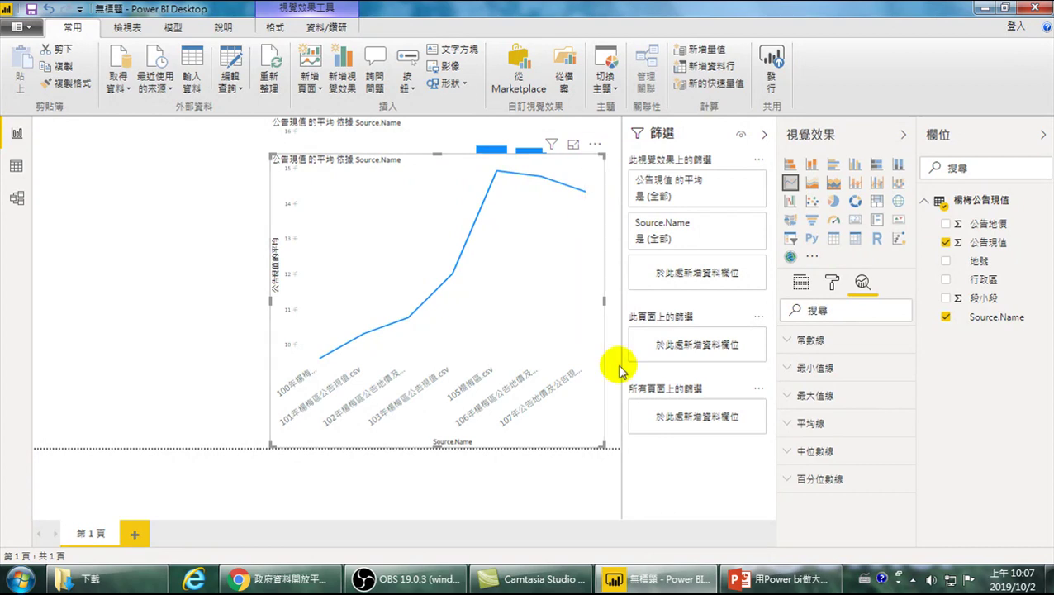
Step: Move the column chart out from behind the line chart to the left edge of the report page
click(594, 144)
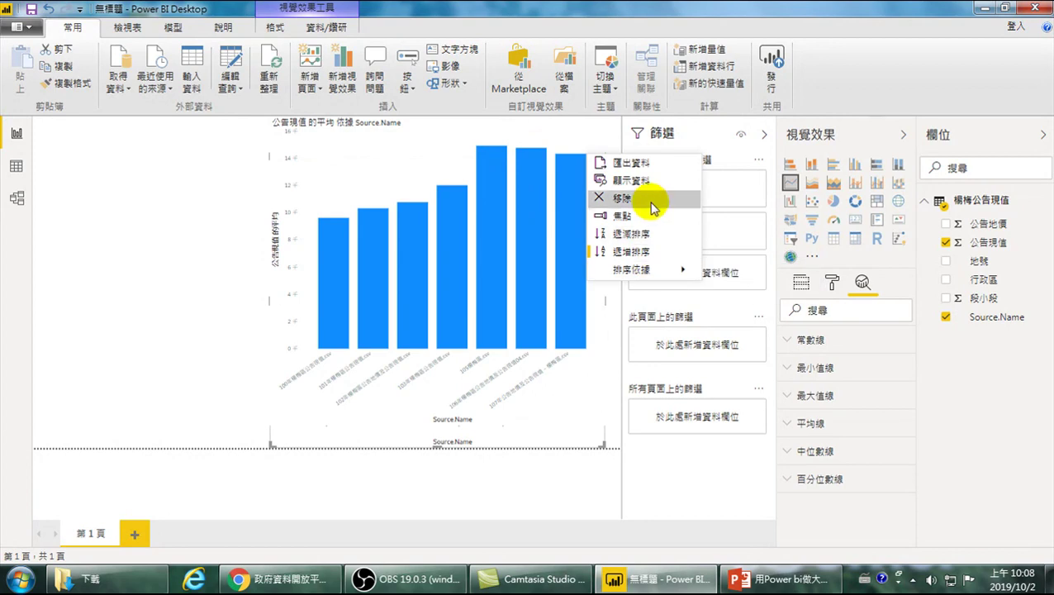
click(183, 280)
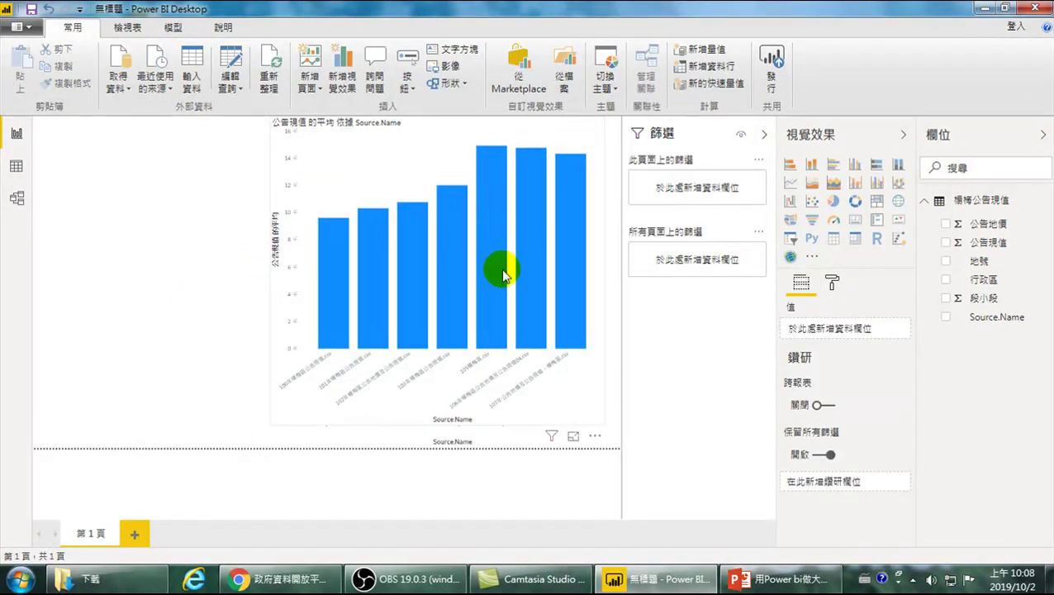
click(426, 159)
drag(365, 129, 130, 130)
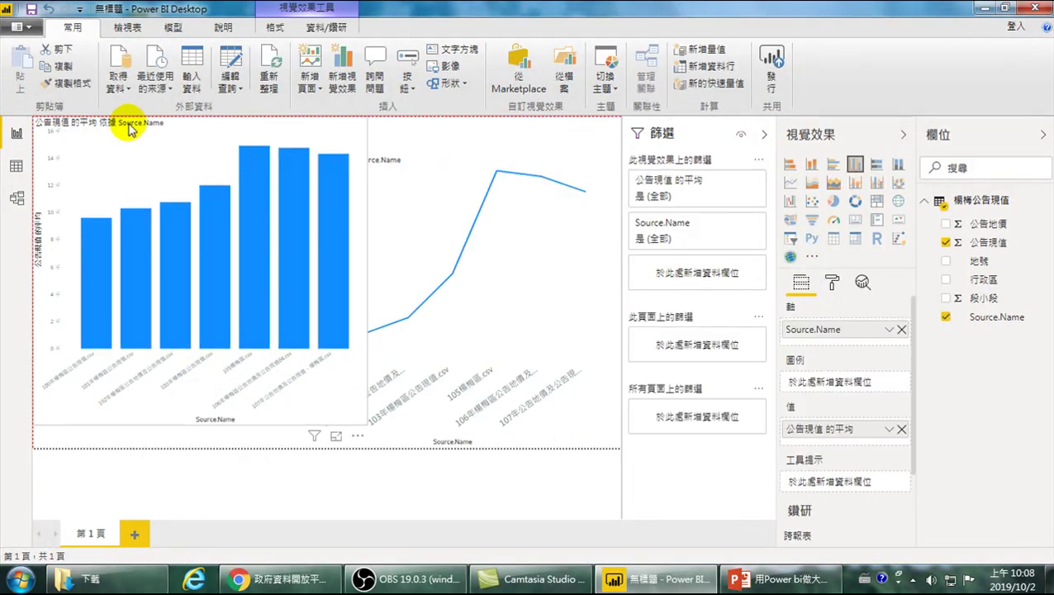
click(443, 141)
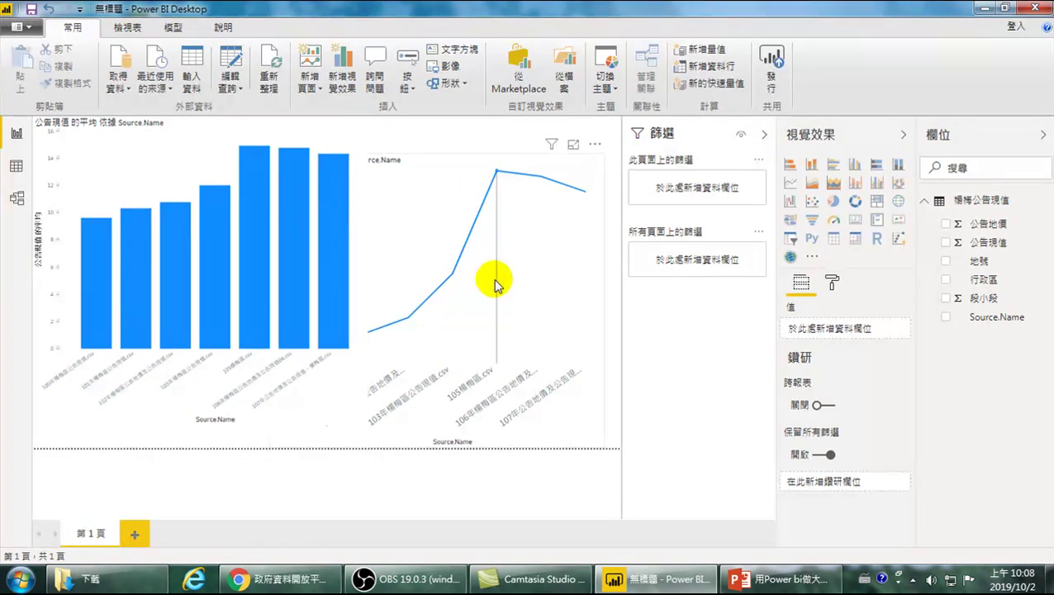
Step: Swap the charts, placing the column chart at the report page's right edge and the line chart in its upper-left corner
mouse_move(411, 384)
drag(261, 135, 501, 113)
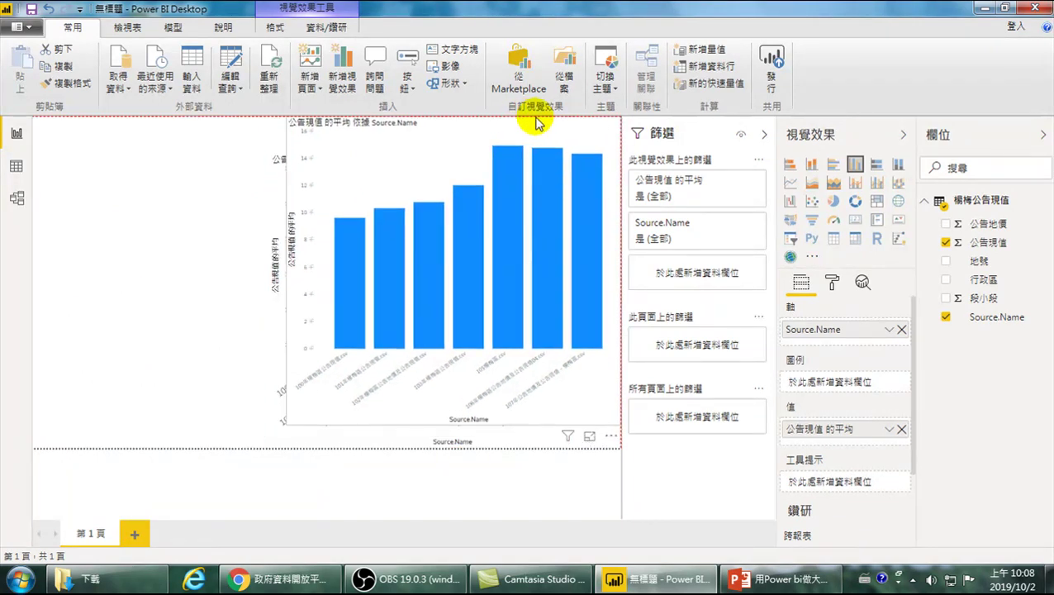
click(283, 207)
drag(414, 160, 153, 108)
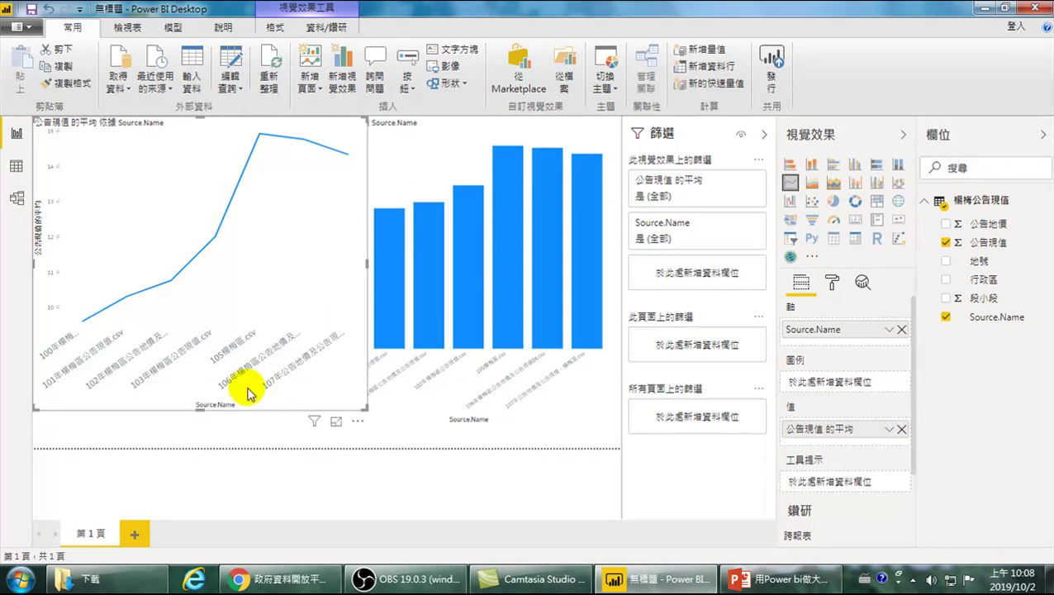
Step: Narrow the line chart and make it slightly taller so it sits beside the column chart
click(206, 449)
click(178, 189)
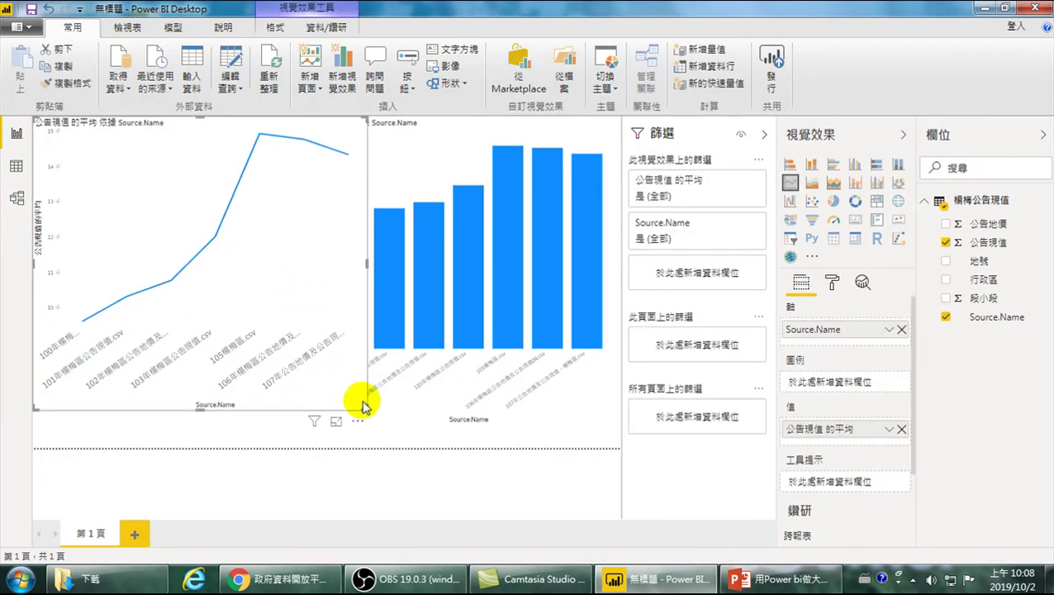
drag(364, 405, 294, 419)
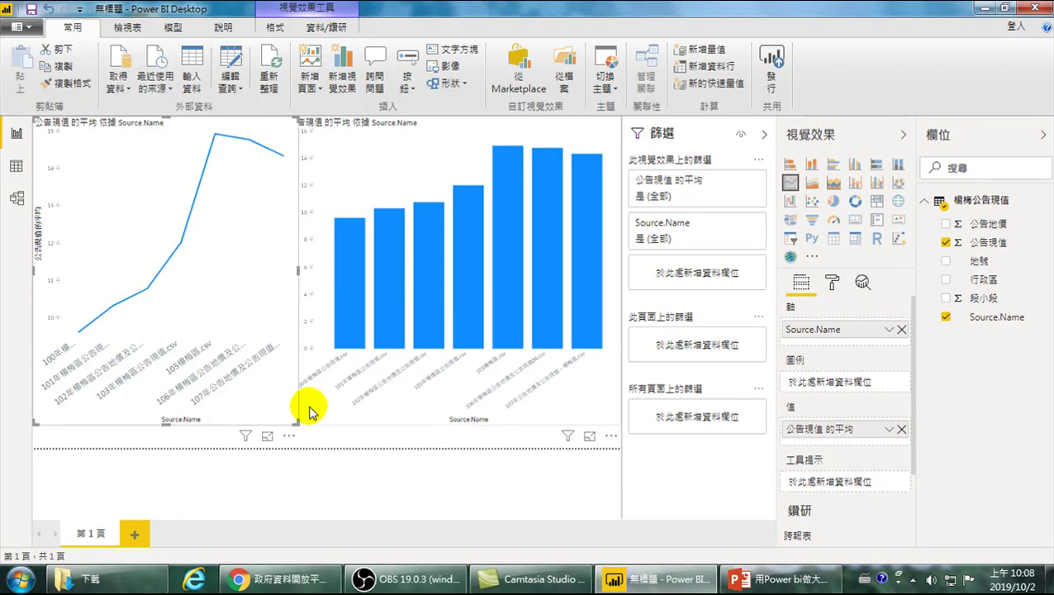
click(337, 339)
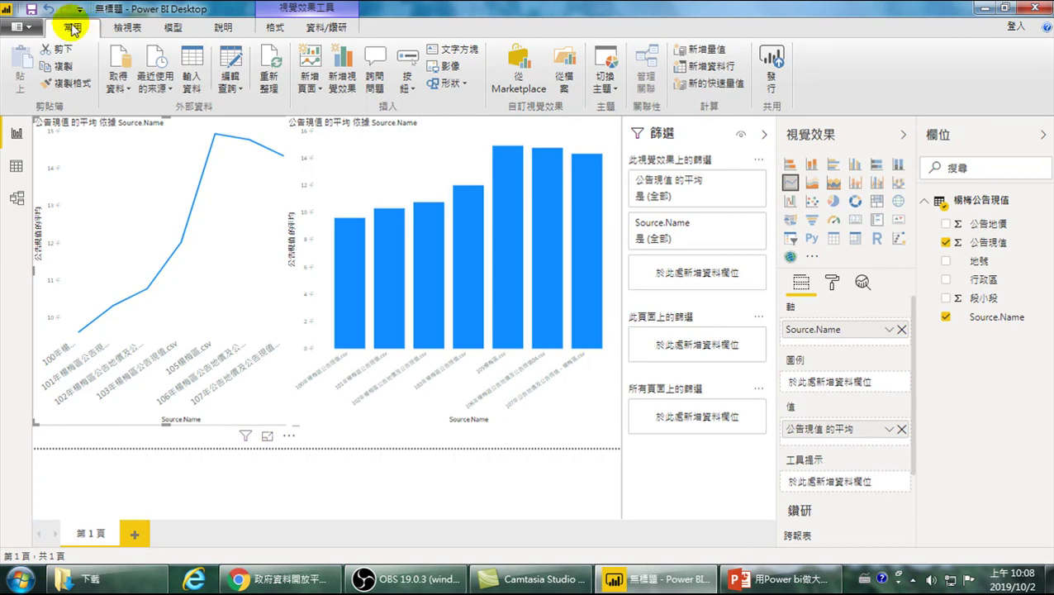
Step: Save the report as 楊梅公告地價 in the 楊梅公告現值 folder under 下載, and close Power BI Desktop
click(30, 9)
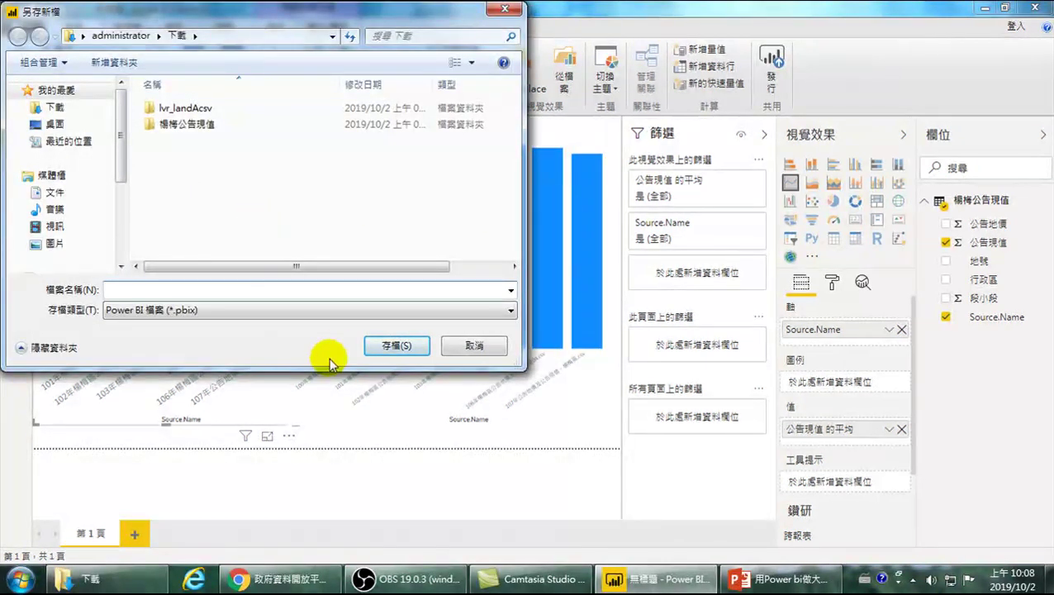
mouse_move(121, 155)
mouse_down()
mouse_move(122, 190)
mouse_move(134, 148)
mouse_up()
click(60, 105)
double_click(185, 123)
click(162, 291)
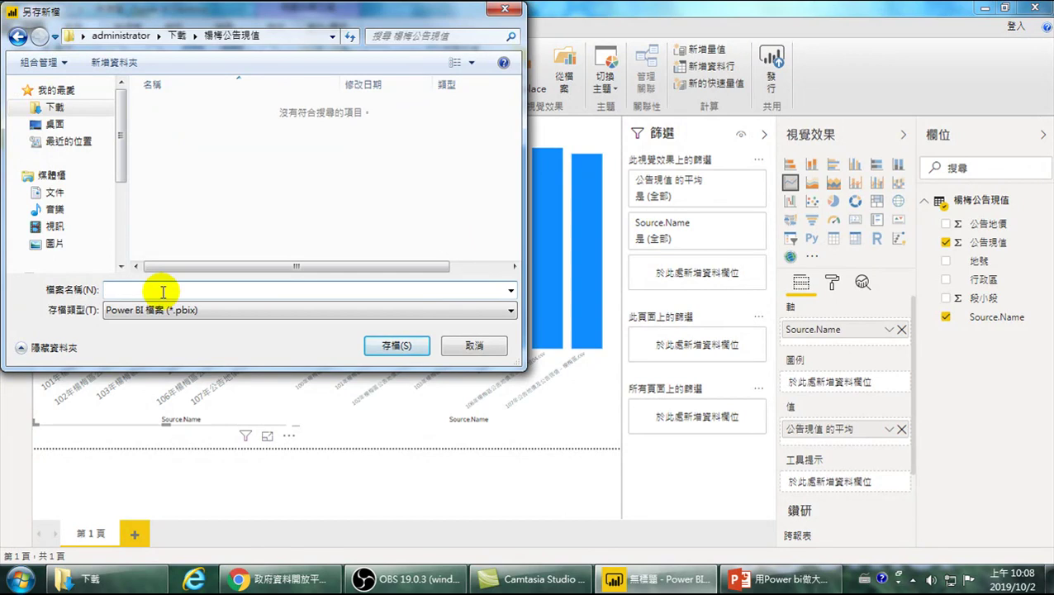
text(楊)
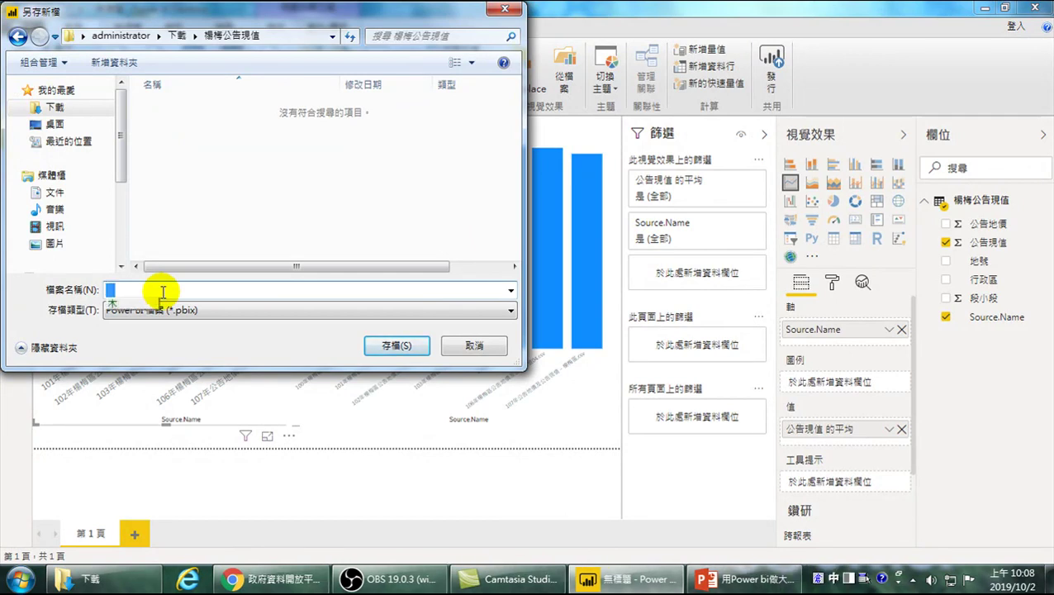
text(梅公告地價)
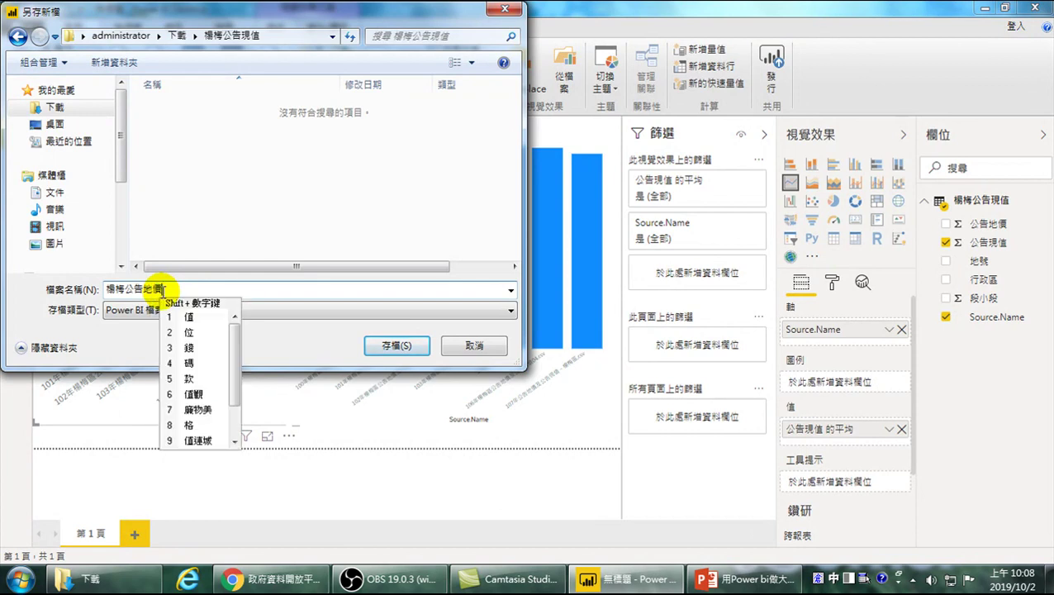
click(397, 346)
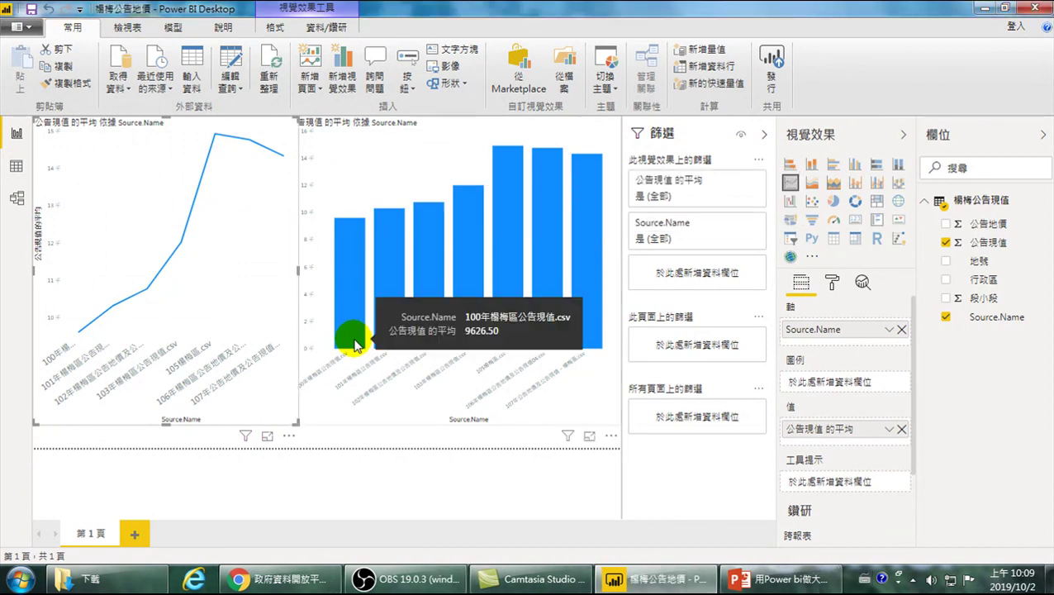
click(1031, 10)
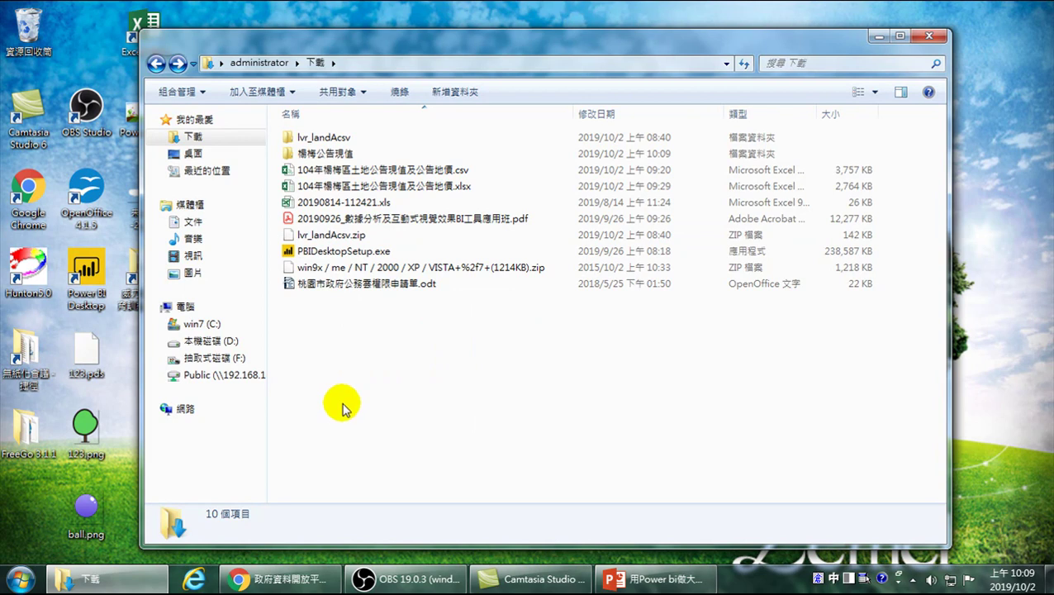
click(272, 579)
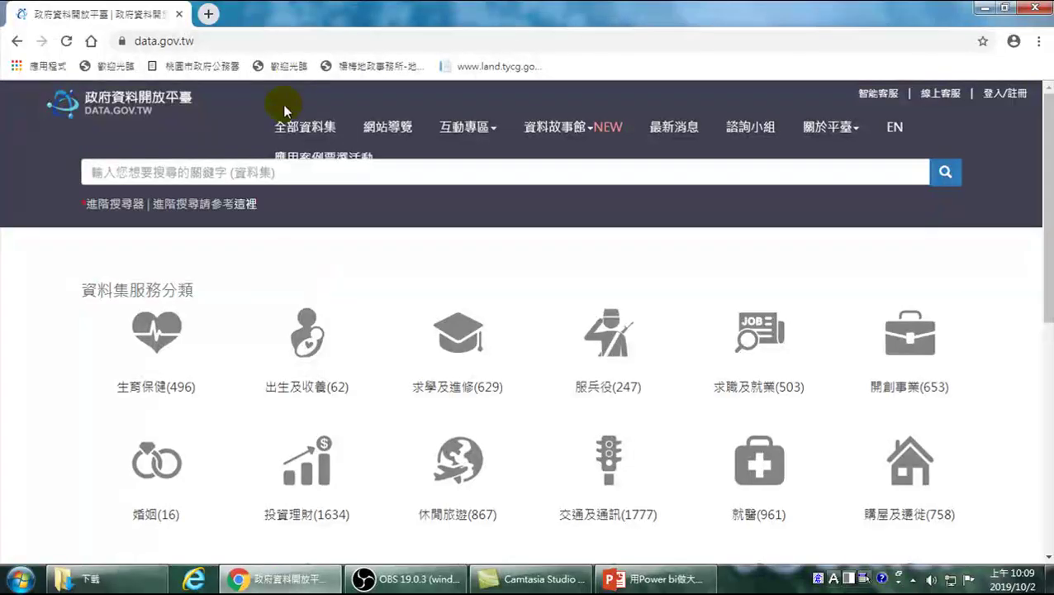
click(285, 49)
text(htt)
key(ctrl+space)
text(https://goo.gl)
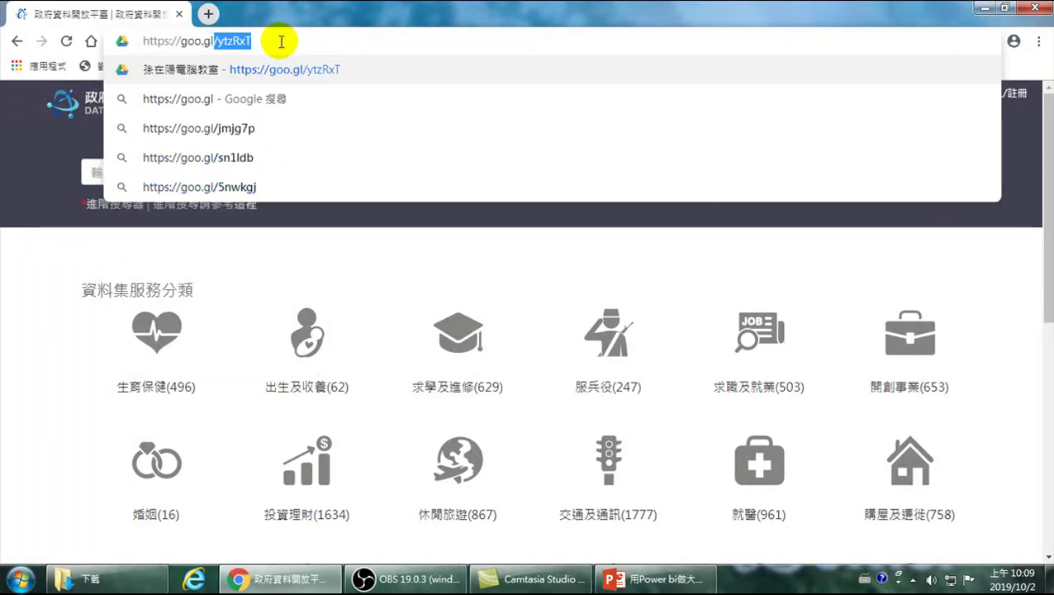
key(Return)
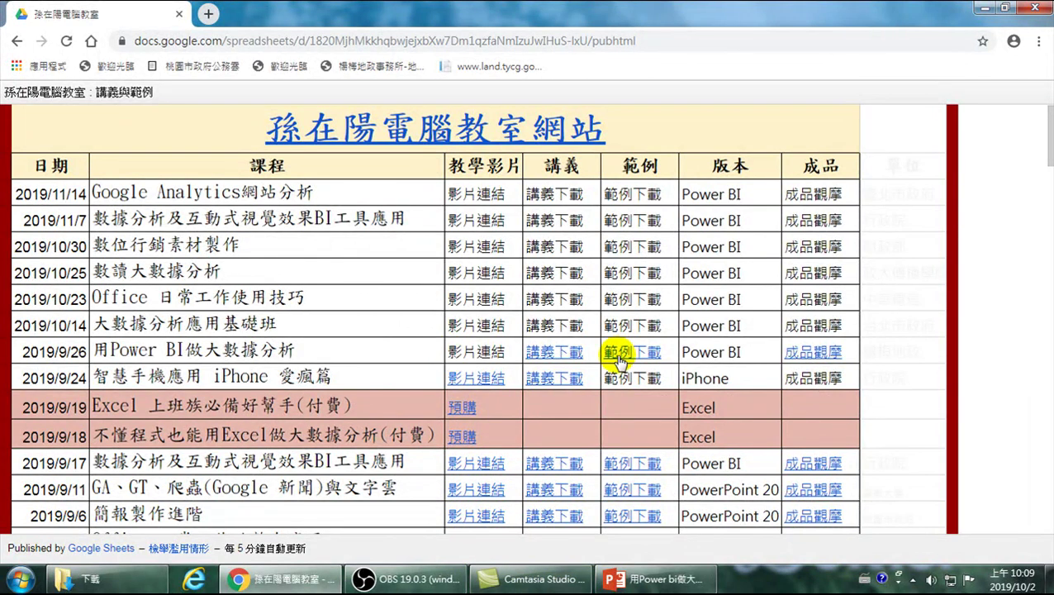
Step: Open the 成品觀摩 and 範例下載 folders of the 2019/9/26 用Power BI做大數據分析 course
click(843, 351)
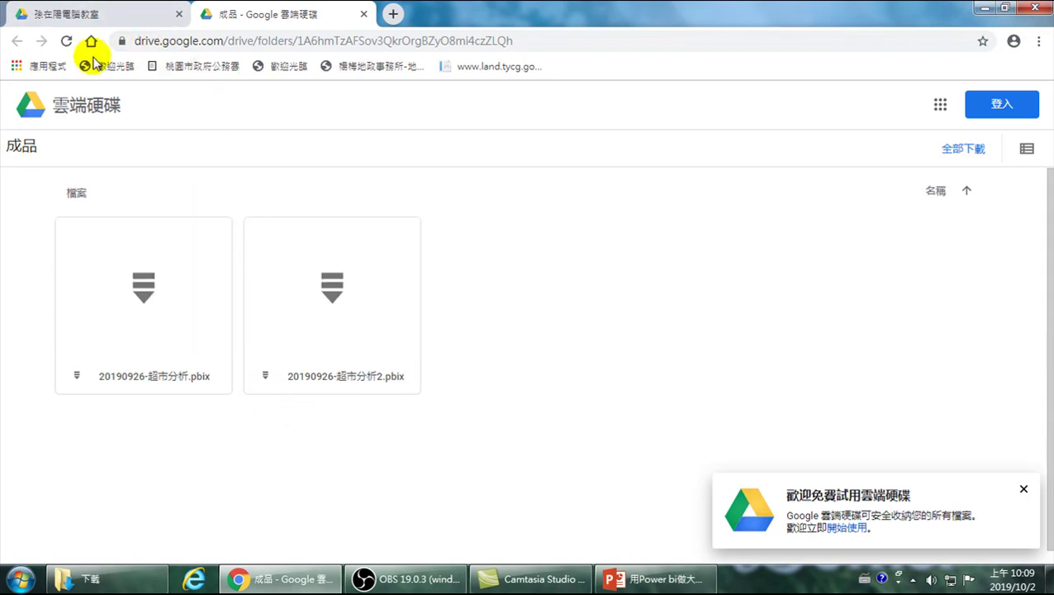
click(116, 13)
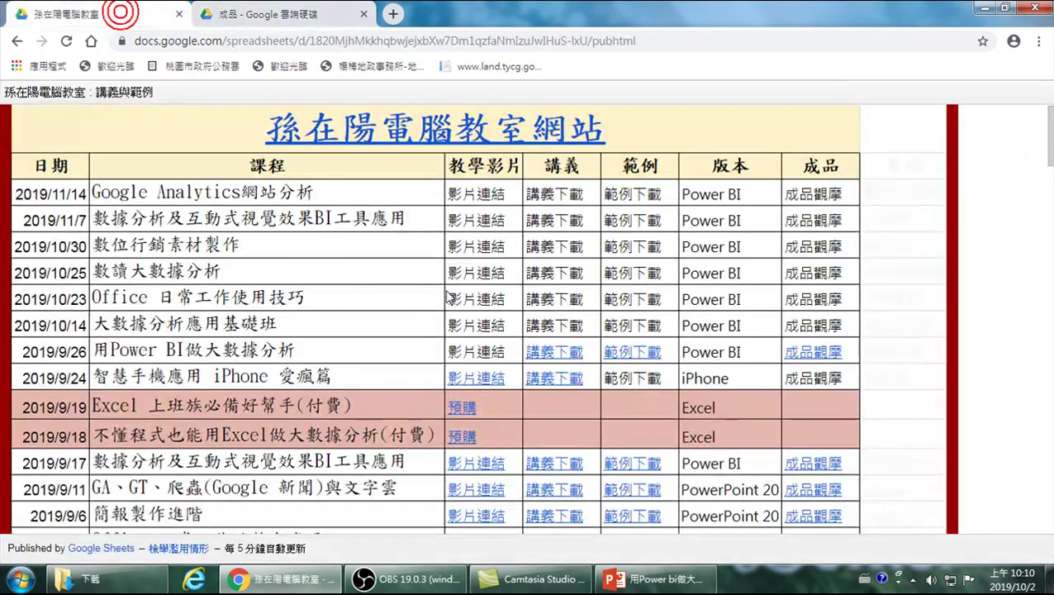
click(645, 354)
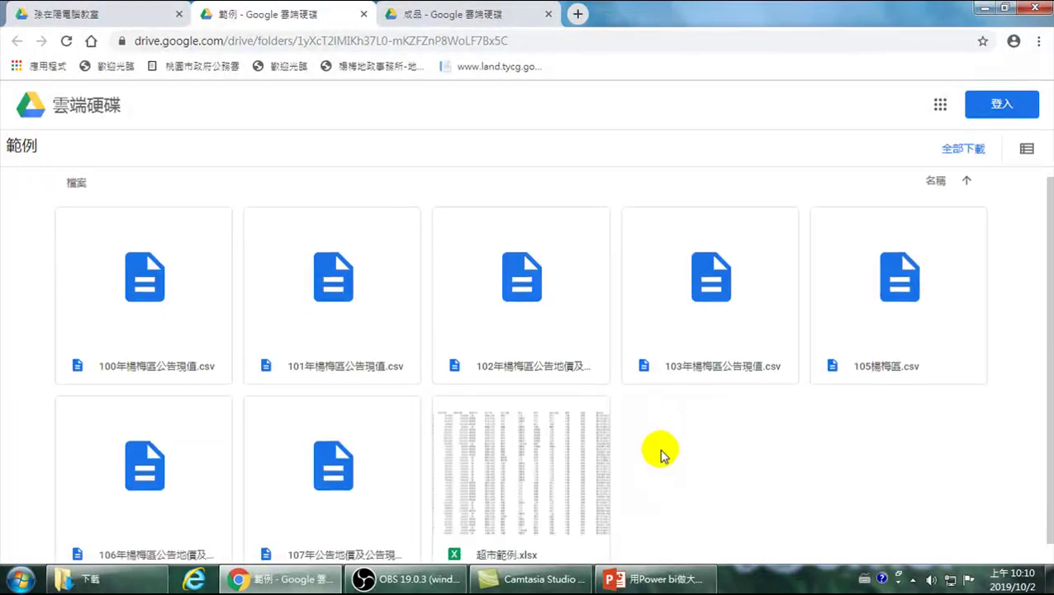
Step: Download 超市範例.xlsx from the 範例 folder into the 下載 folder
scroll(661, 453, down, 1)
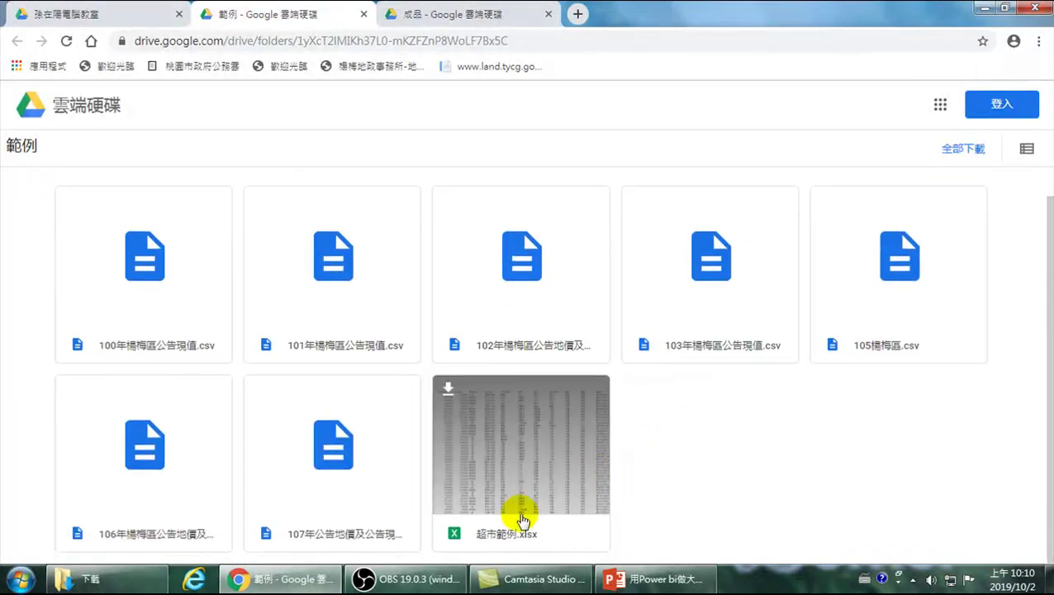
click(449, 390)
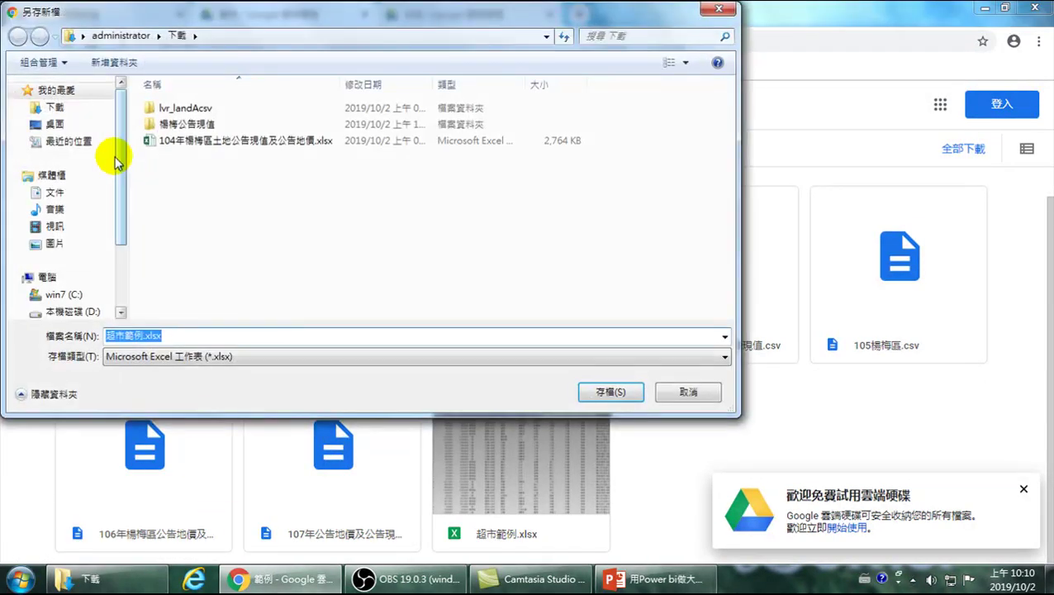
click(61, 107)
click(609, 393)
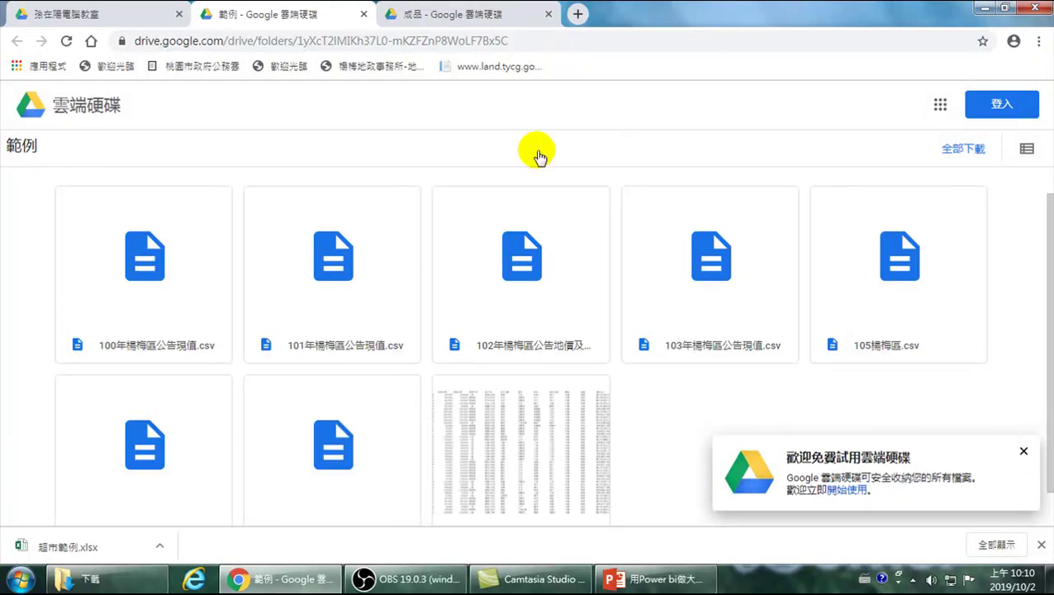
Step: Close the 成品, 範例 and course list pages, and close the 下載 folder window
click(545, 14)
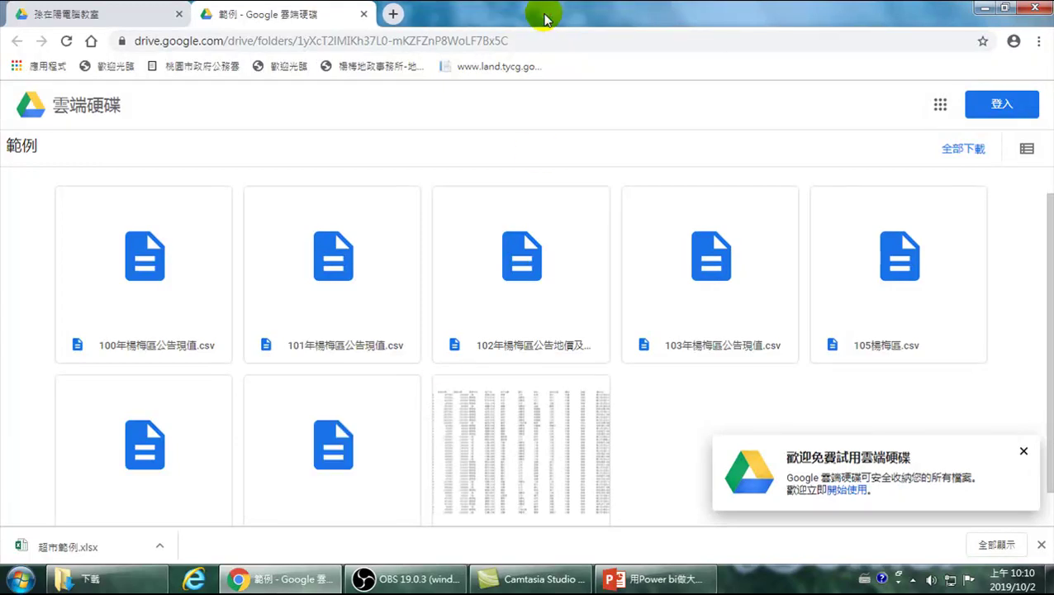
click(364, 14)
click(181, 14)
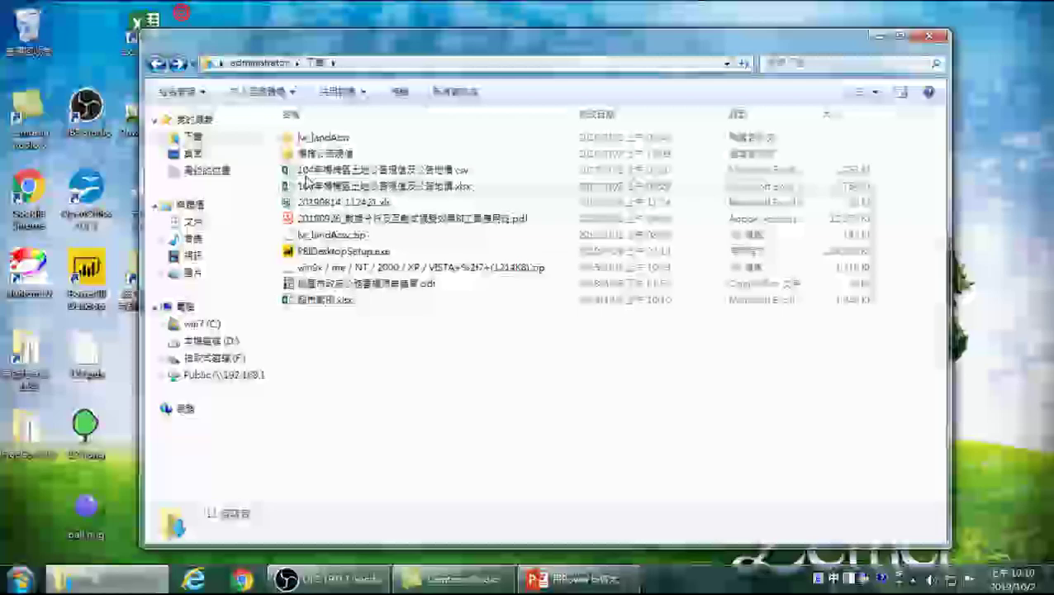
click(927, 38)
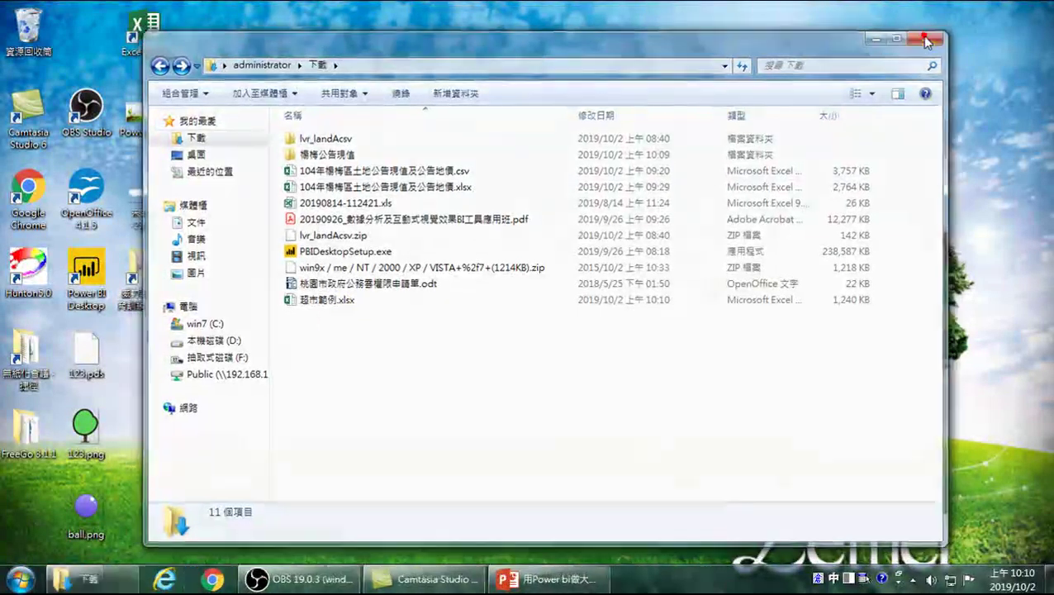